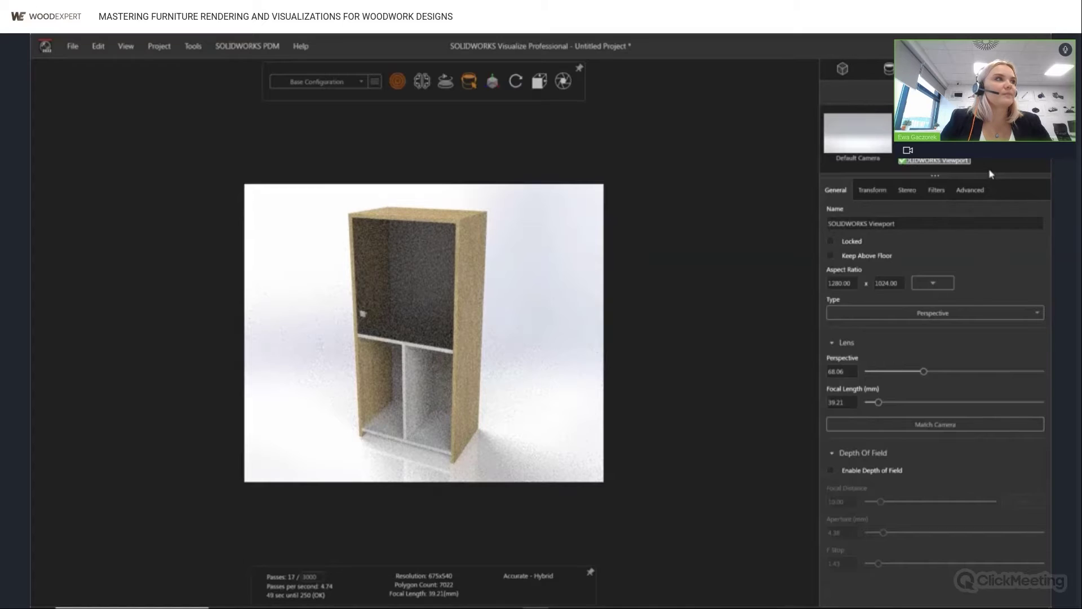
{"action": "left_click", "coordinate": [970, 190]}
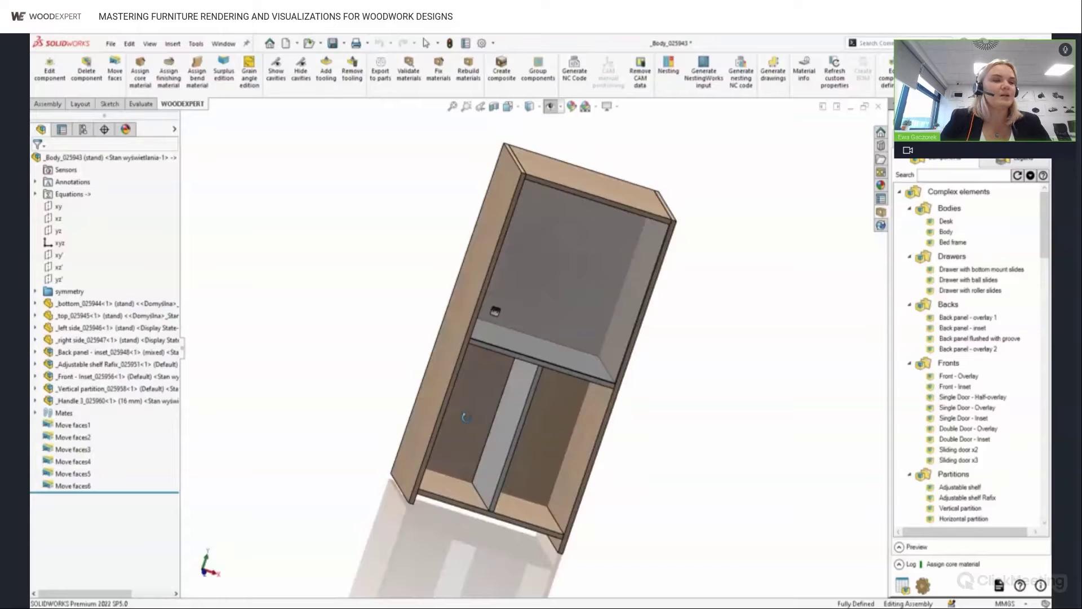
- Examine the cabinet assembly in SOLIDWORKS from the front, from the left side and in isometric view
{"action": "middle_click_drag", "start_coordinate": [466, 417], "coordinate": [409, 461]}
{"action": "scroll", "coordinate": [498, 257], "scroll_direction": "down", "scroll_amount": 5}
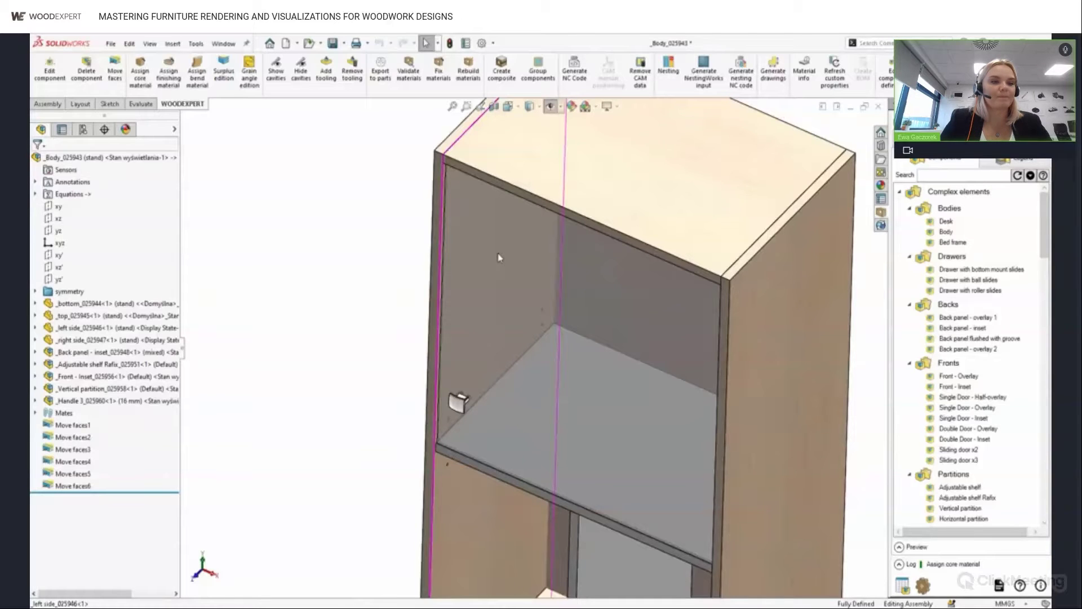
{"action": "middle_click_drag", "start_coordinate": [497, 254], "coordinate": [498, 274]}
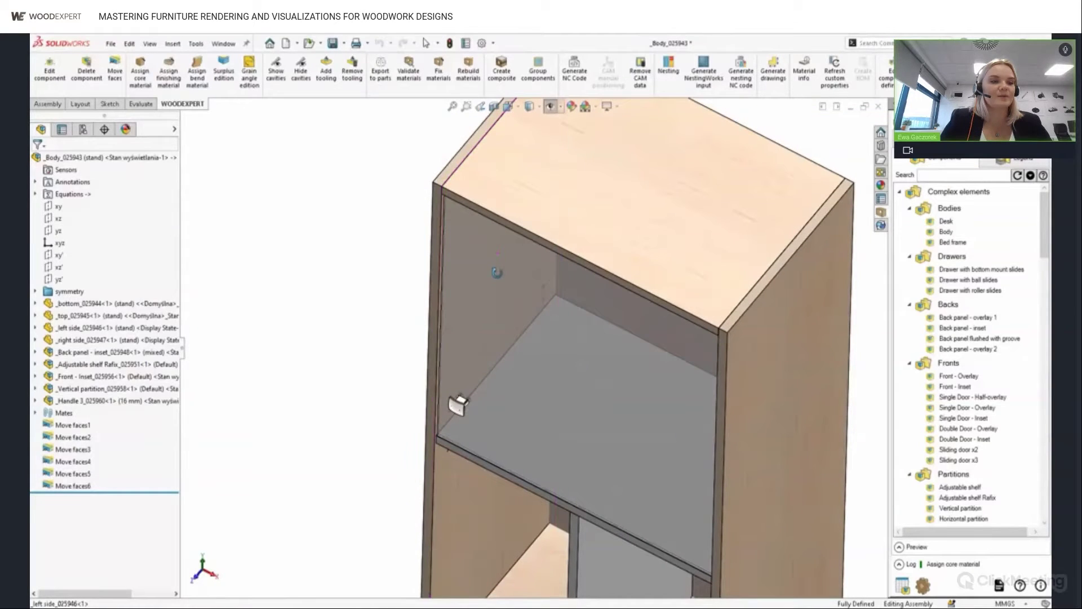
{"action": "left_click", "coordinate": [520, 112]}
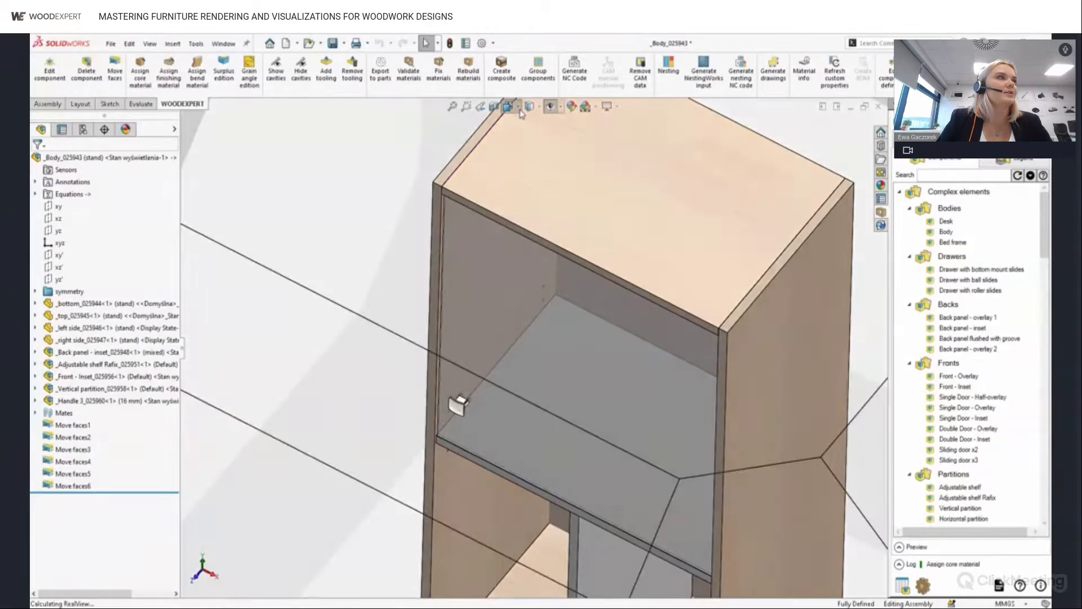
{"action": "left_click", "coordinate": [382, 484]}
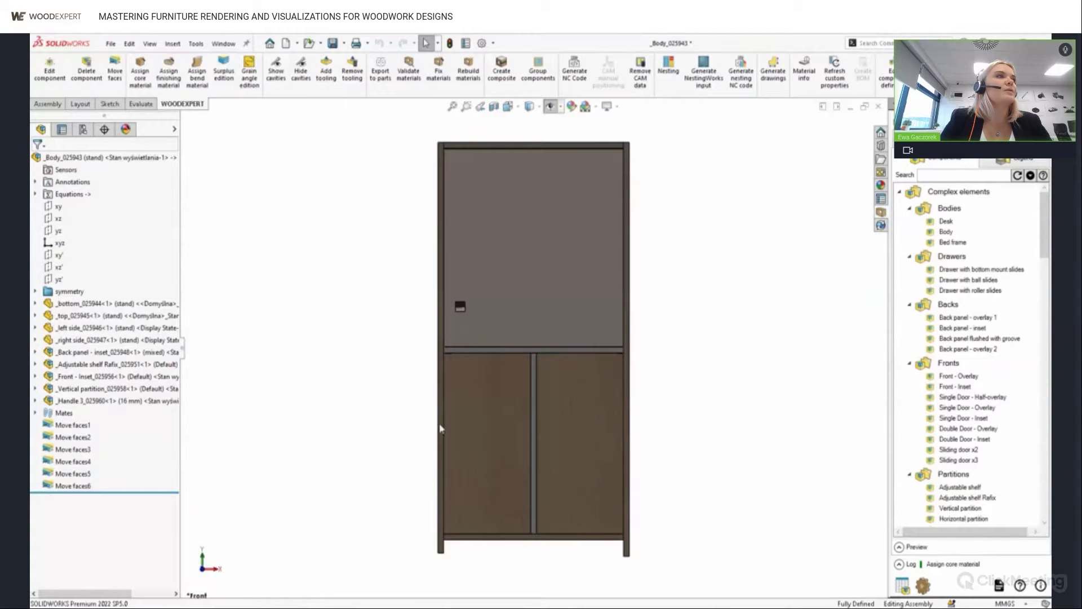
{"action": "left_click", "coordinate": [520, 112]}
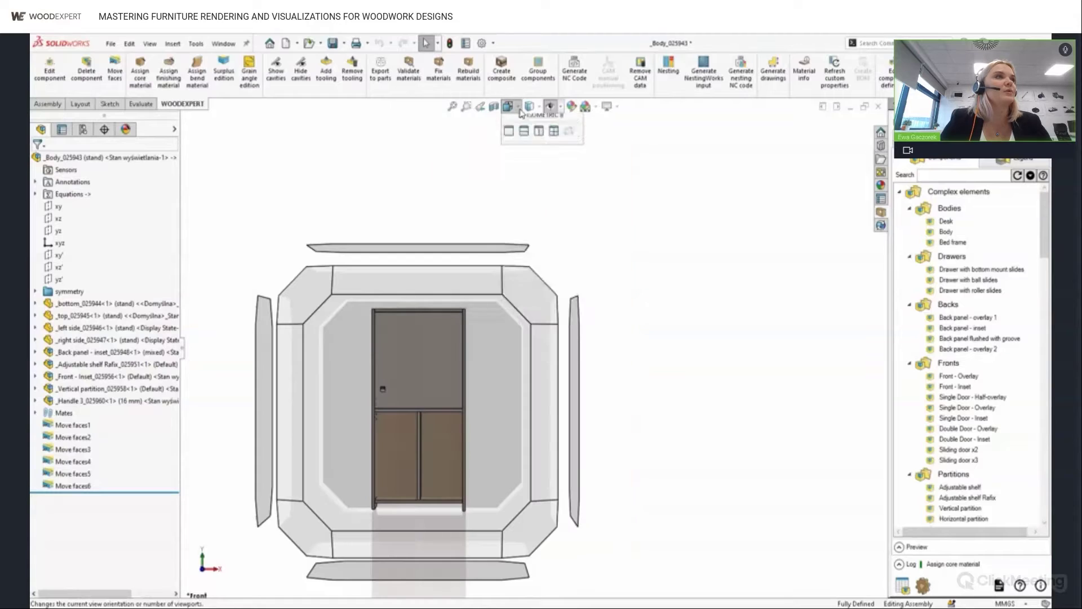
{"action": "left_click", "coordinate": [260, 359]}
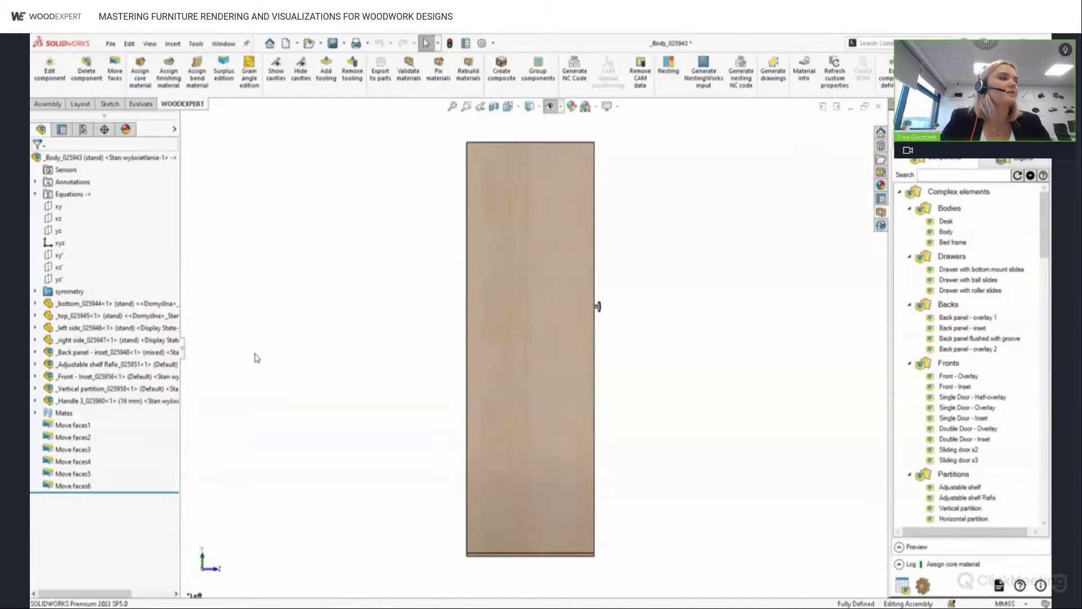
{"action": "key", "text": "ctrl+7"}
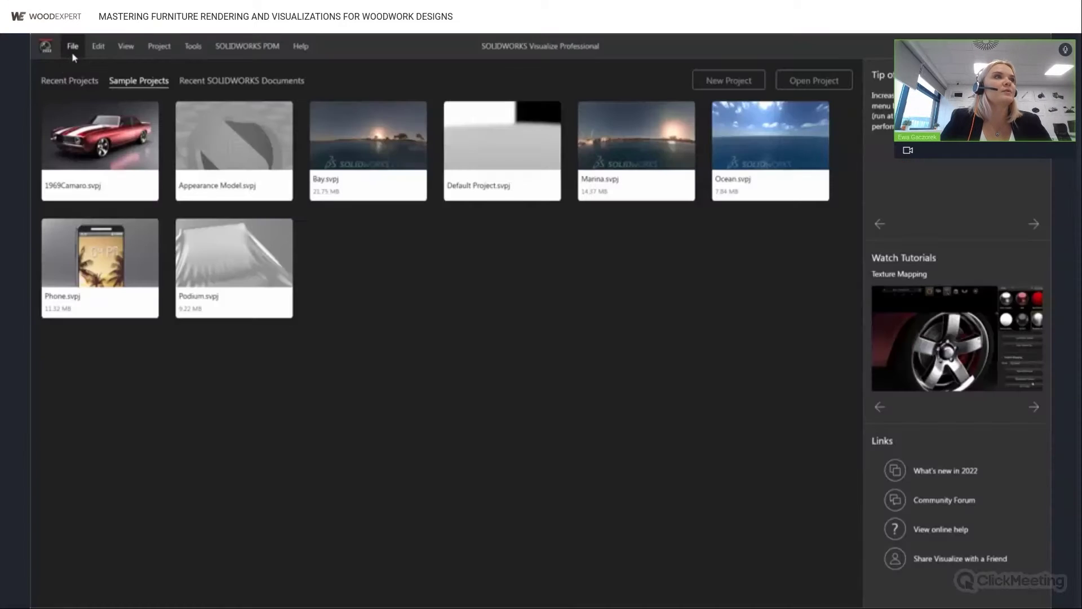
- Open the Assem1 SOLIDWORKS assembly as a project in SOLIDWORKS Visualize
{"action": "left_click", "coordinate": [73, 48]}
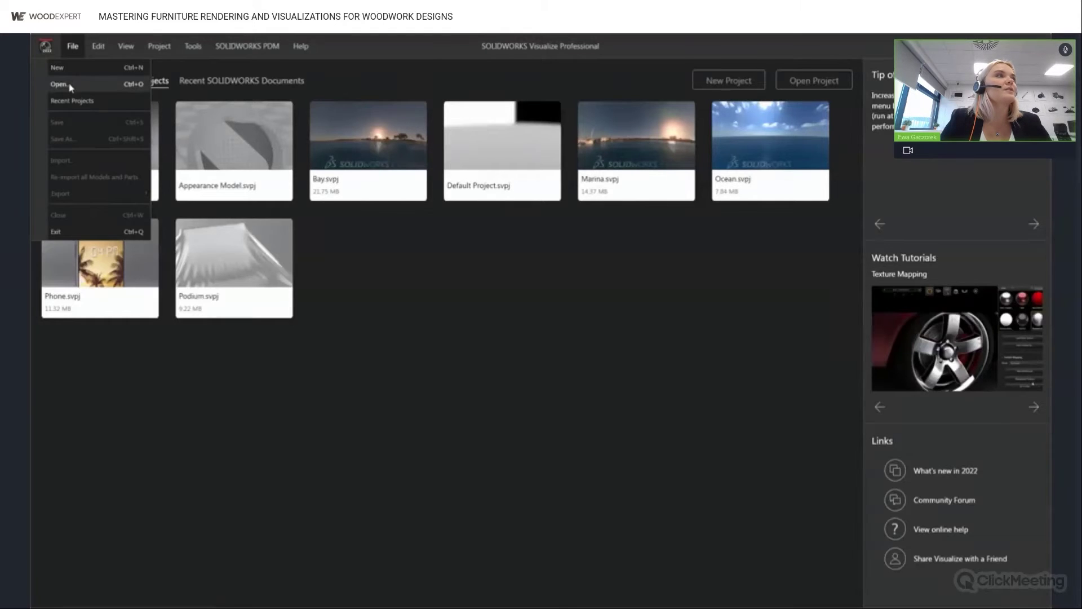
{"action": "left_click", "coordinate": [217, 107]}
{"action": "left_click", "coordinate": [218, 254]}
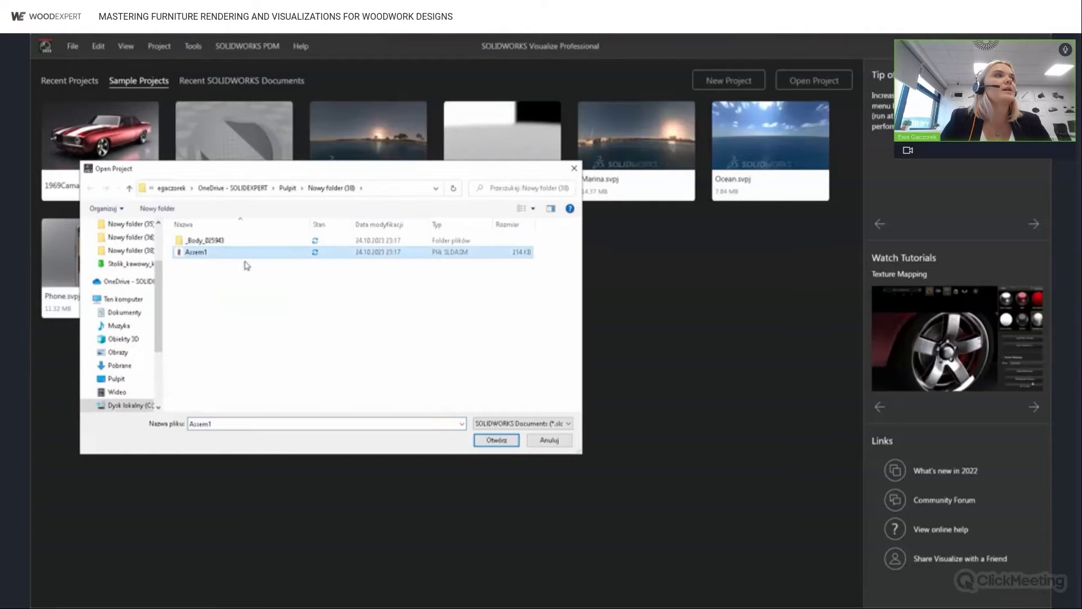
{"action": "left_click", "coordinate": [497, 440]}
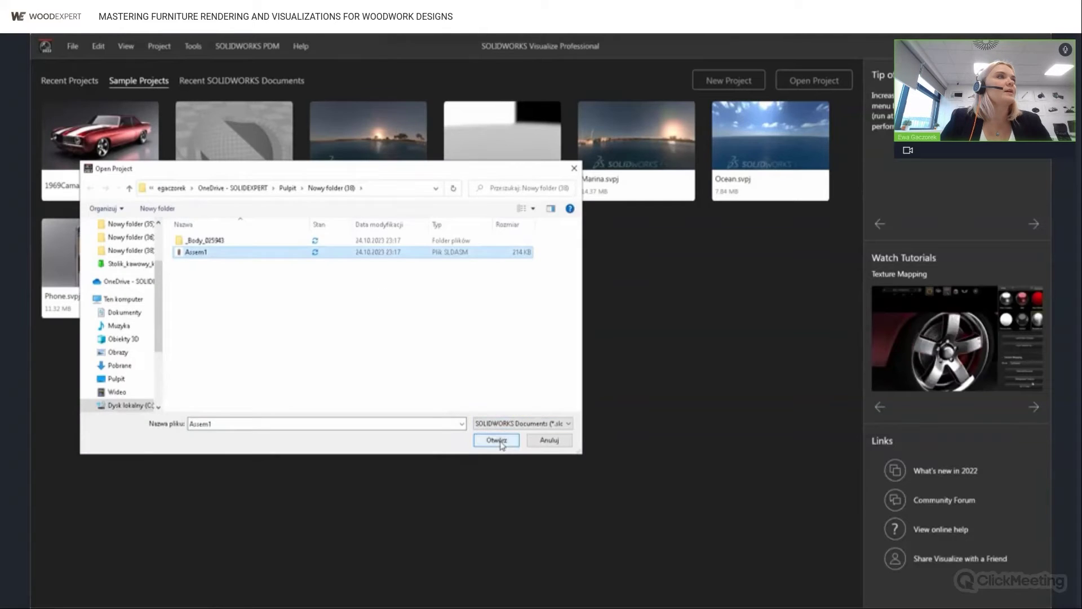
{"action": "left_click", "coordinate": [497, 440]}
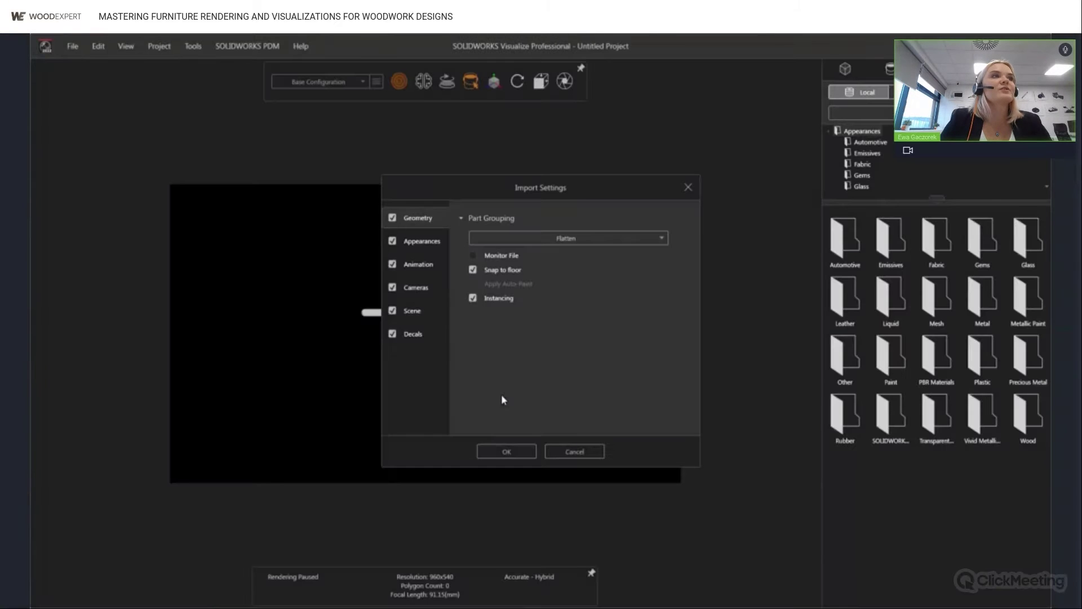
- Import the assembly with Flatten part grouping, keeping Snap to floor and Instancing enabled
{"action": "left_click", "coordinate": [601, 239]}
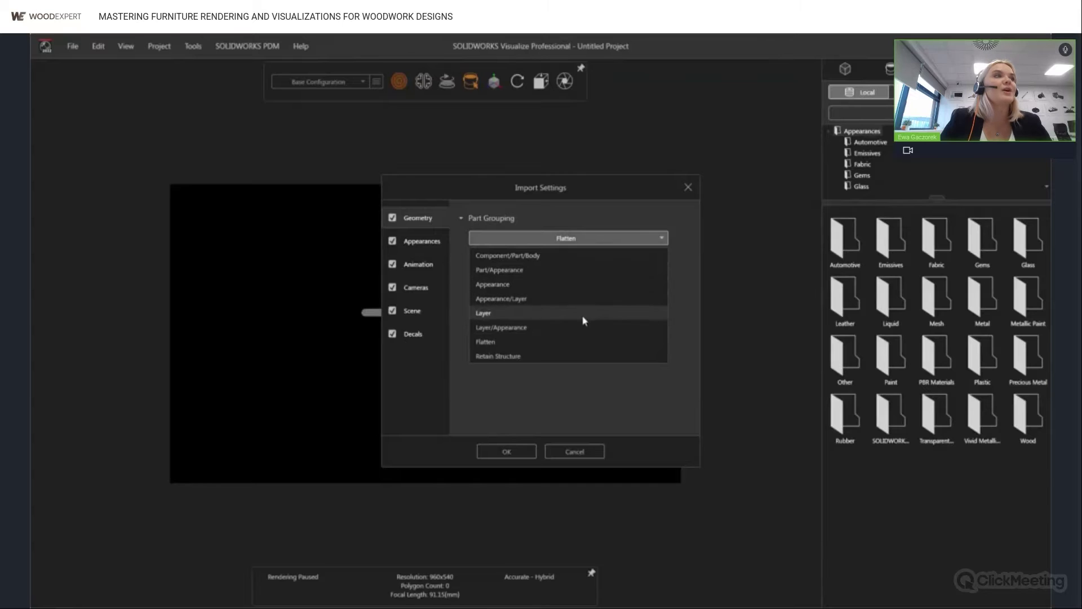
{"action": "left_click", "coordinate": [580, 389]}
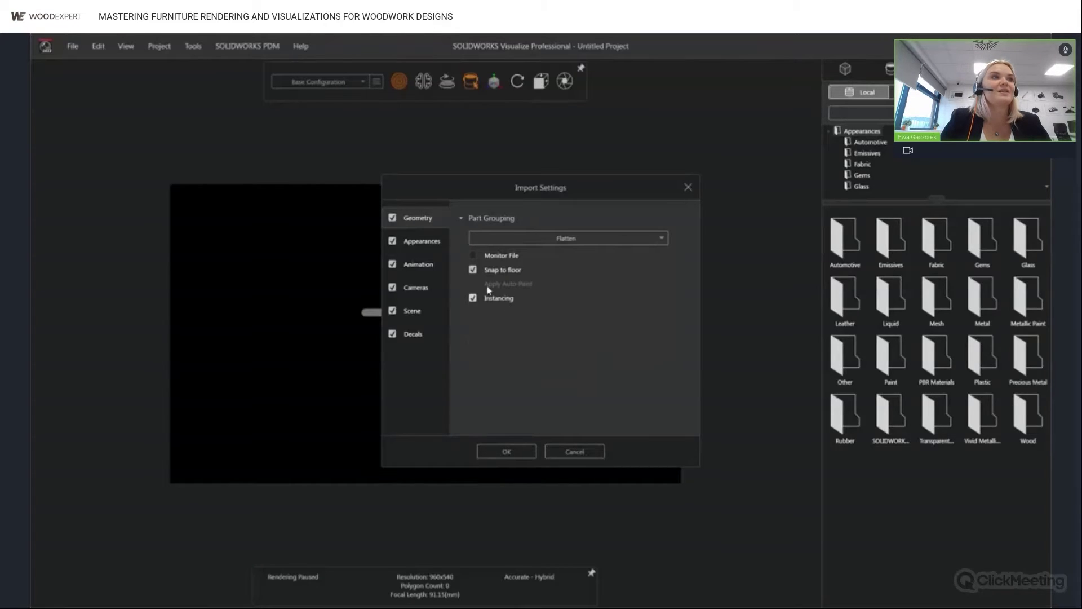
{"action": "left_click", "coordinate": [506, 451]}
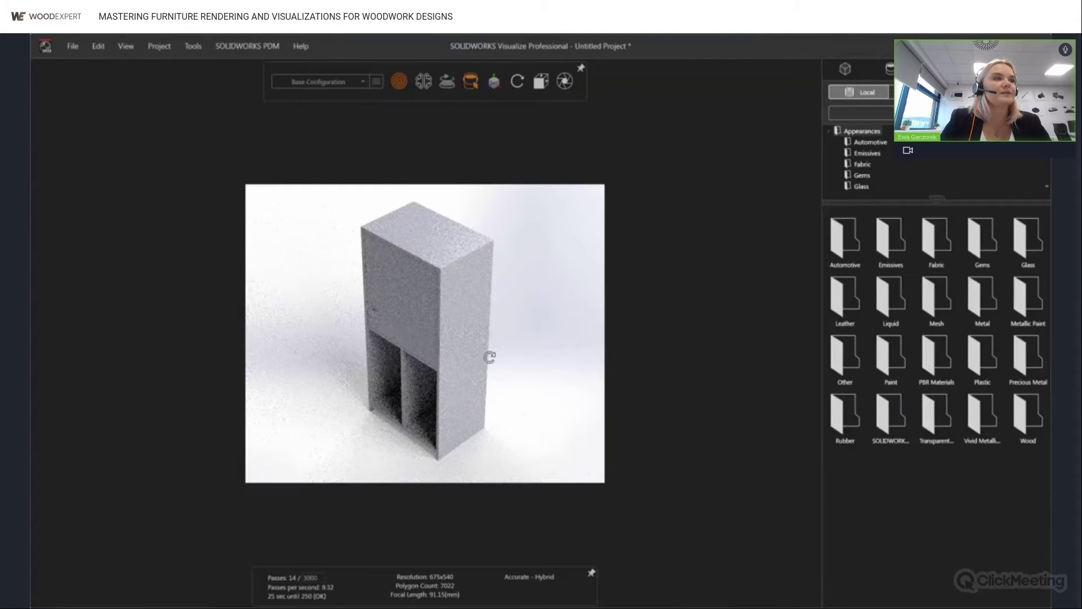
- Compare the cabinet in the Fast and Preview render modes and return to Accurate mode
{"action": "left_click_drag", "start_coordinate": [490, 329], "coordinate": [479, 369]}
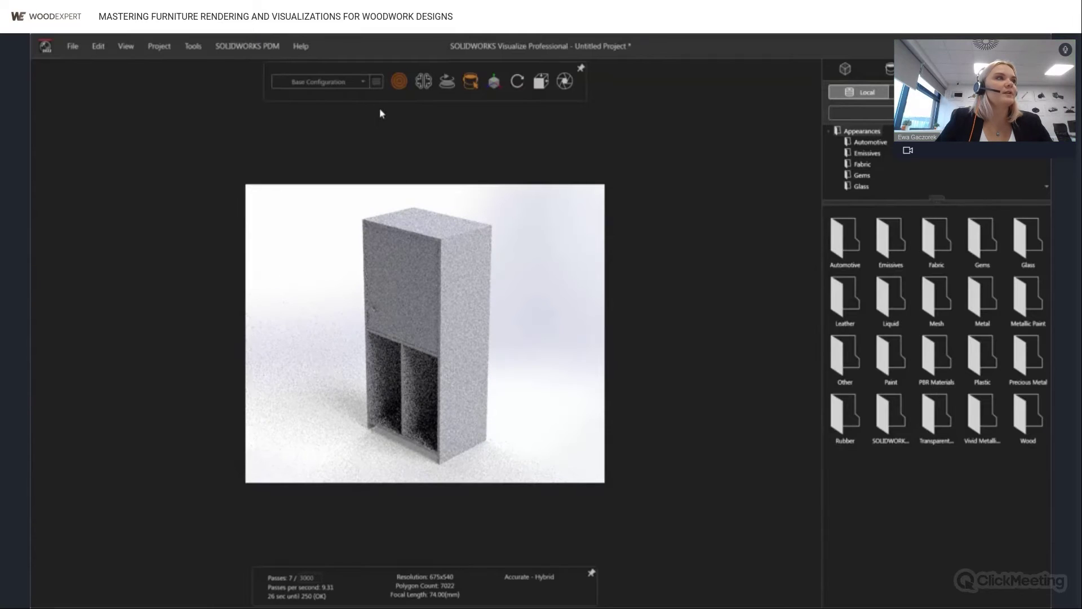
{"action": "mouse_move", "coordinate": [406, 88]}
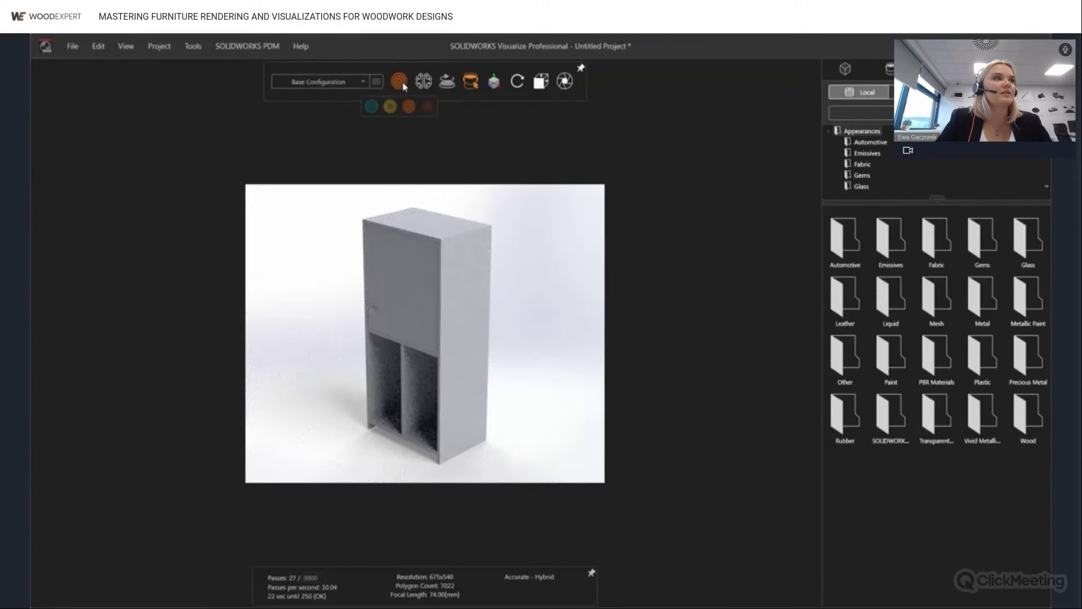
{"action": "left_click", "coordinate": [389, 107]}
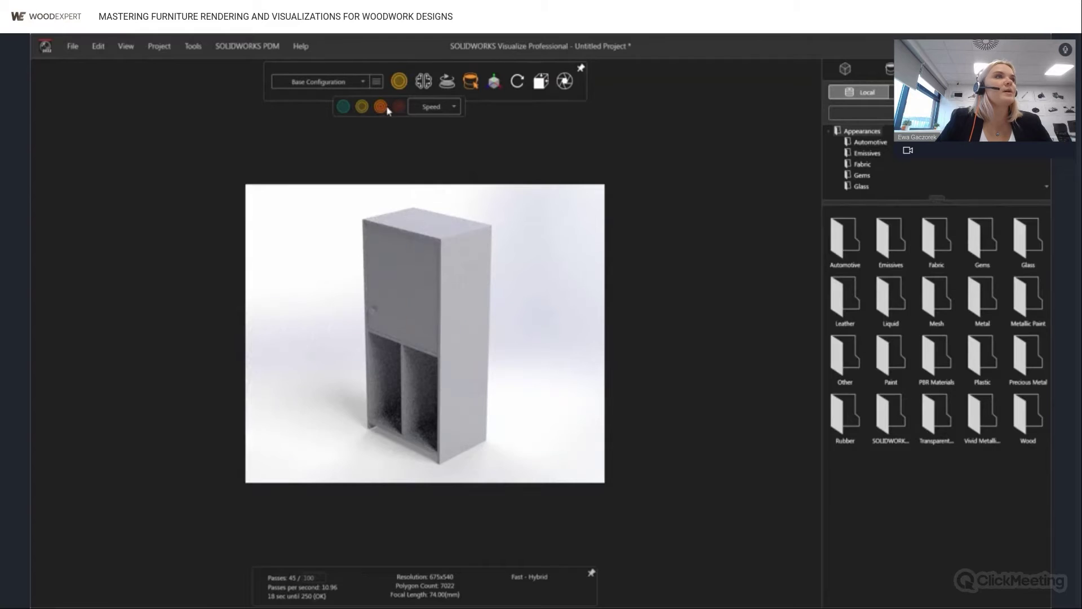
{"action": "left_click", "coordinate": [345, 108]}
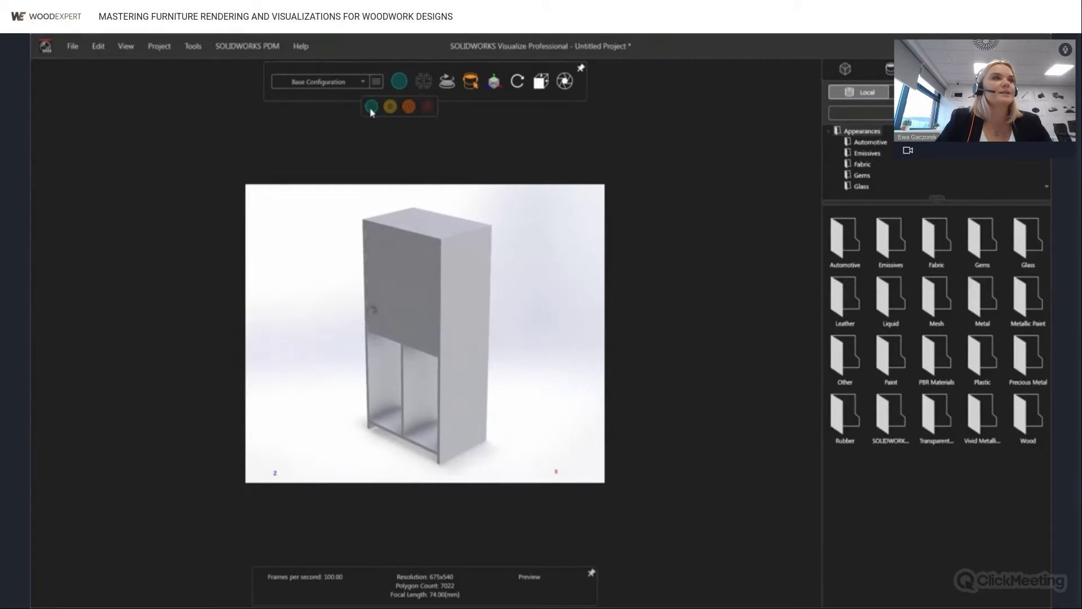
{"action": "left_click", "coordinate": [409, 107]}
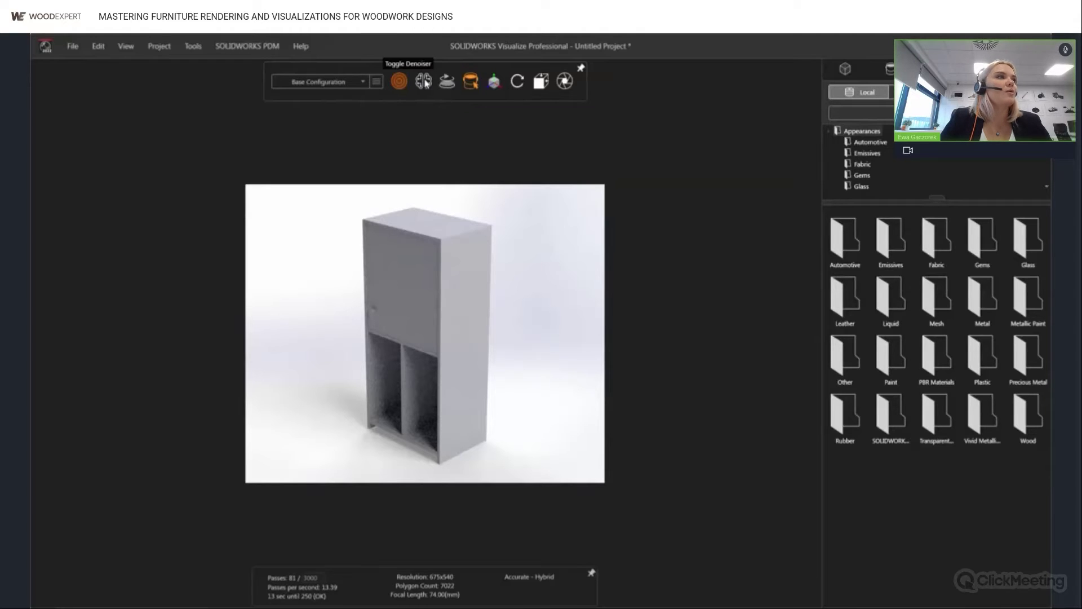
{"action": "mouse_move", "coordinate": [446, 83]}
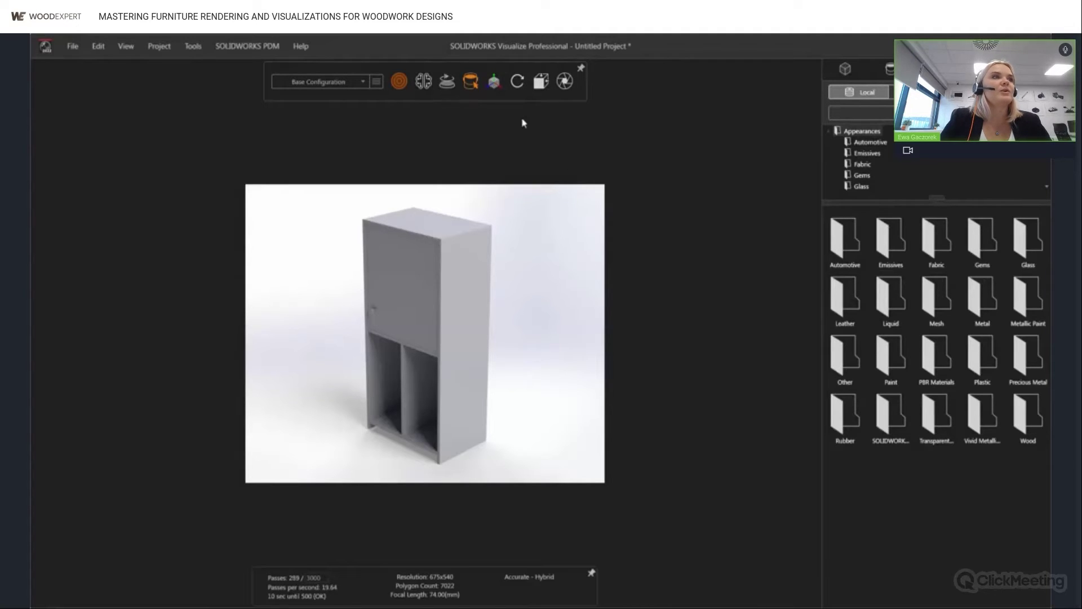
{"action": "mouse_move", "coordinate": [400, 85]}
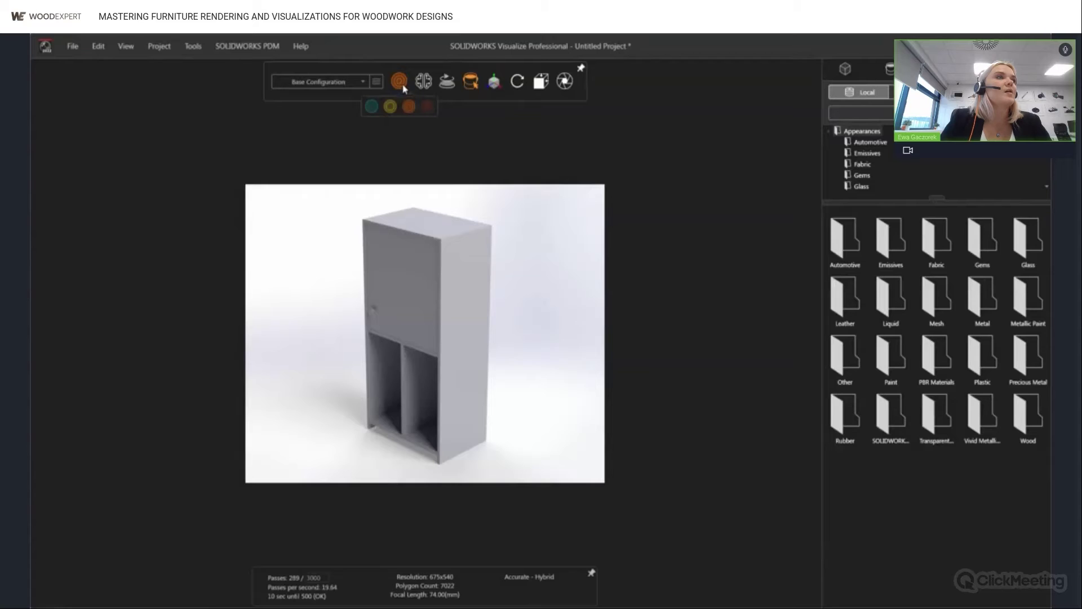
{"action": "mouse_move", "coordinate": [493, 90]}
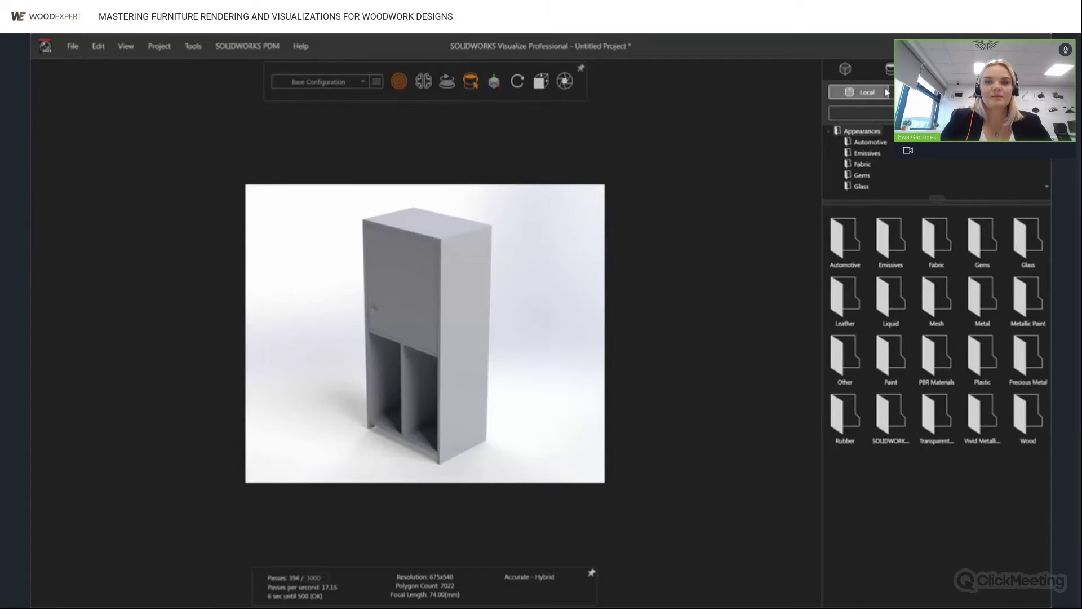
- Expand the Assem1 model tree and switch the visibility of the bottom and top panels off and back on
{"action": "left_click", "coordinate": [845, 70]}
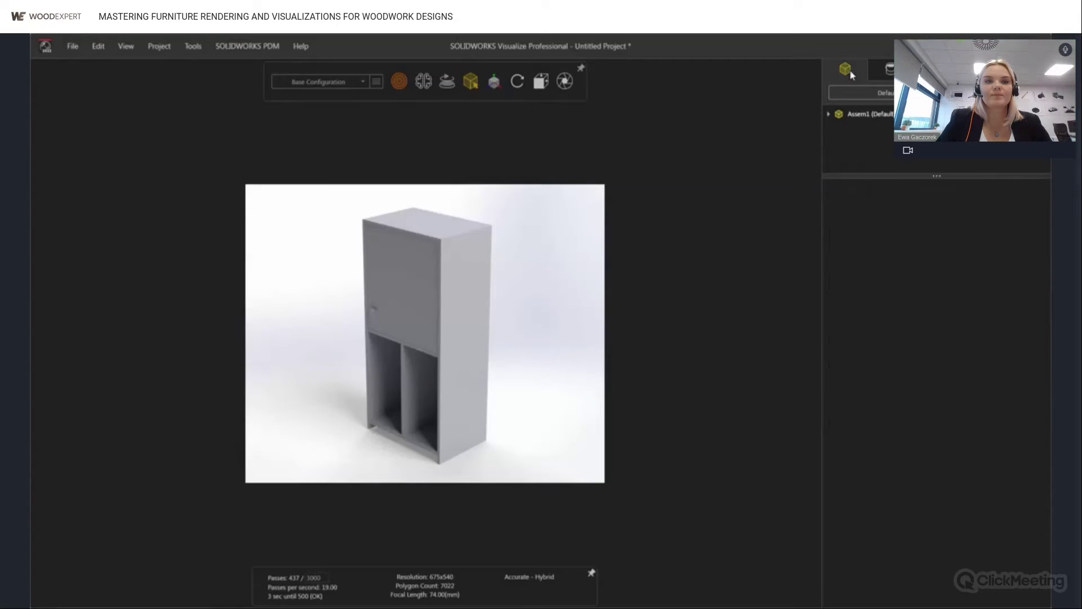
{"action": "left_click", "coordinate": [829, 116]}
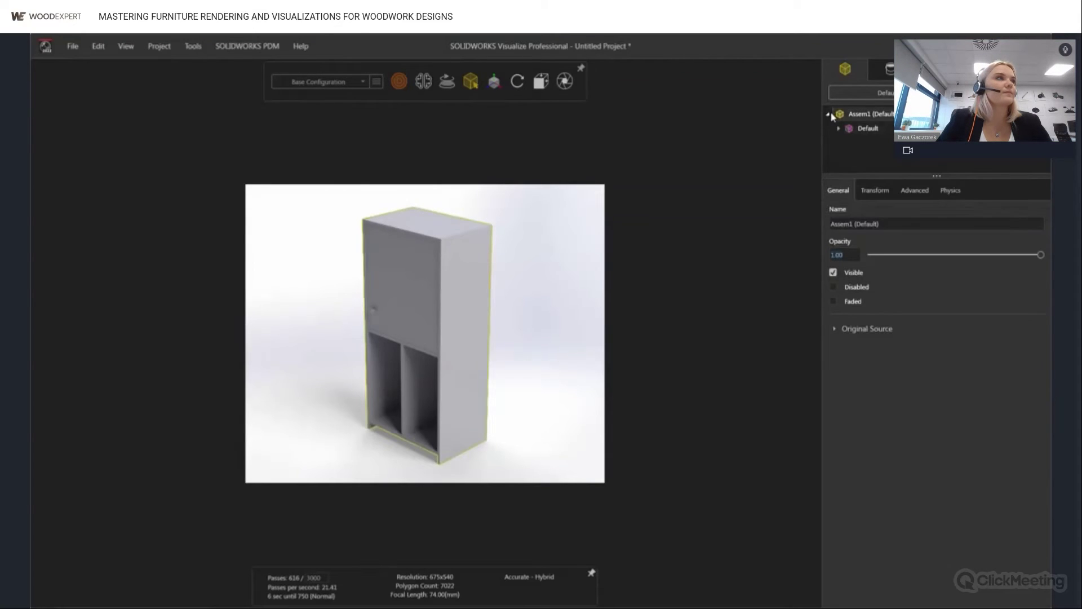
{"action": "left_click", "coordinate": [840, 131]}
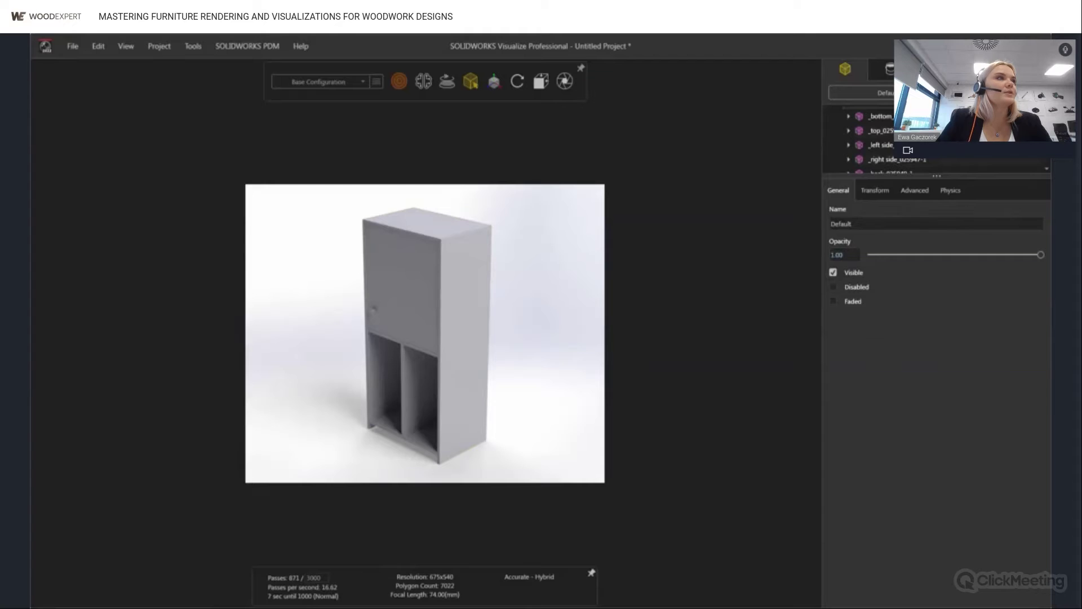
{"action": "scroll", "coordinate": [879, 134], "scroll_direction": "up", "scroll_amount": 1}
{"action": "double_click", "coordinate": [879, 134]}
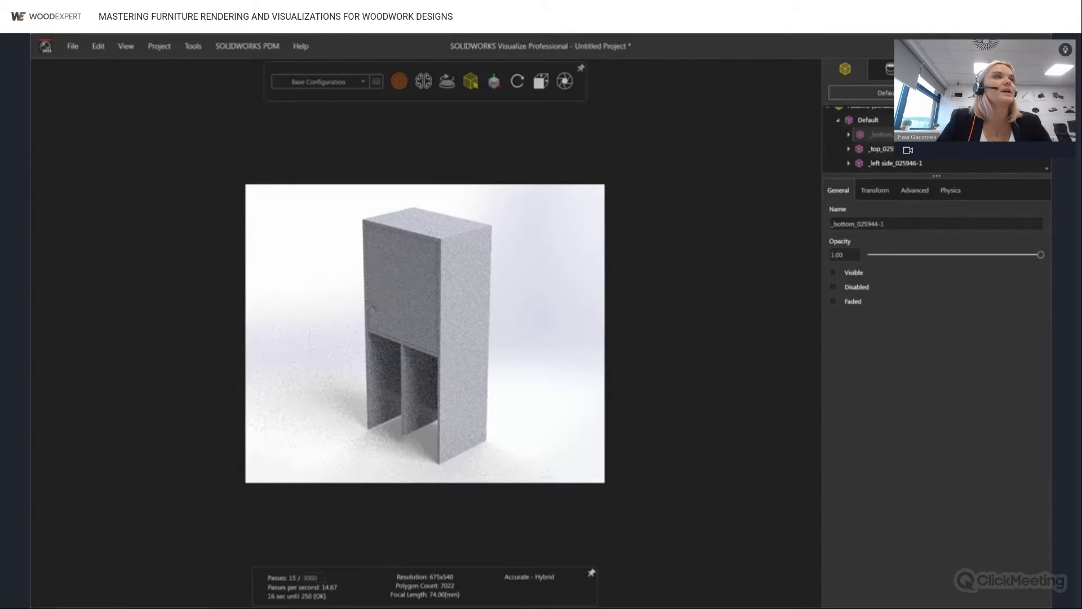
{"action": "double_click", "coordinate": [879, 134]}
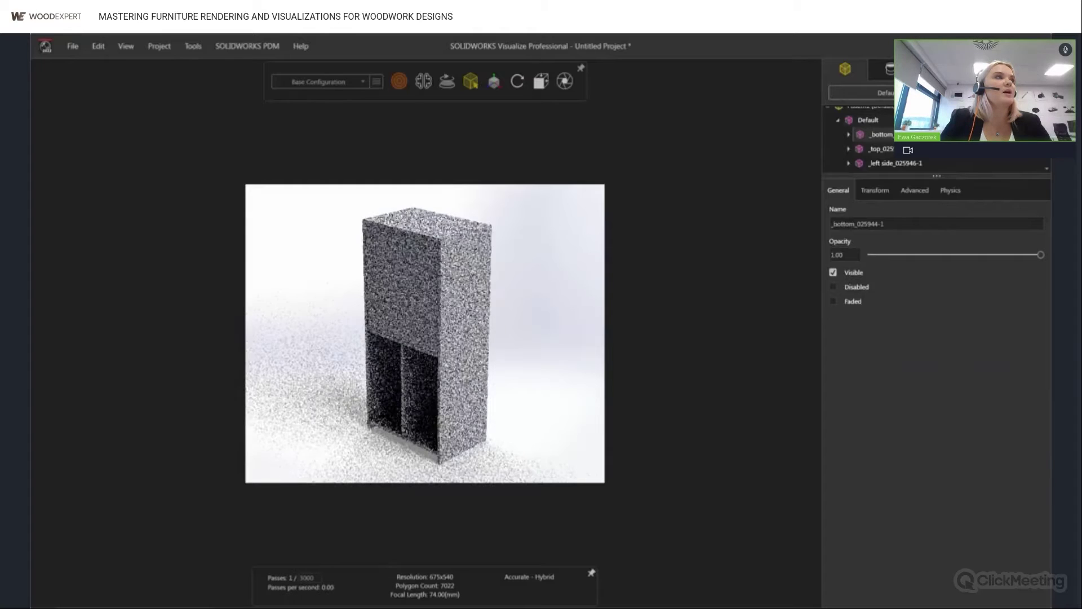
{"action": "double_click", "coordinate": [880, 148]}
{"action": "double_click", "coordinate": [880, 149]}
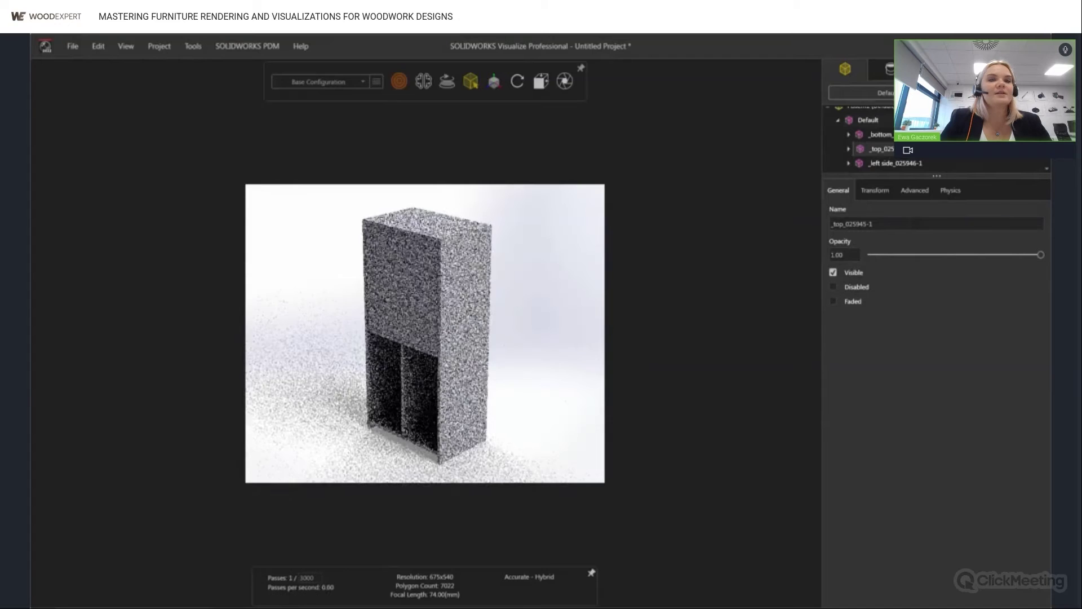
- Look through the project's appearances, environments and camera settings
{"action": "left_click", "coordinate": [890, 69]}
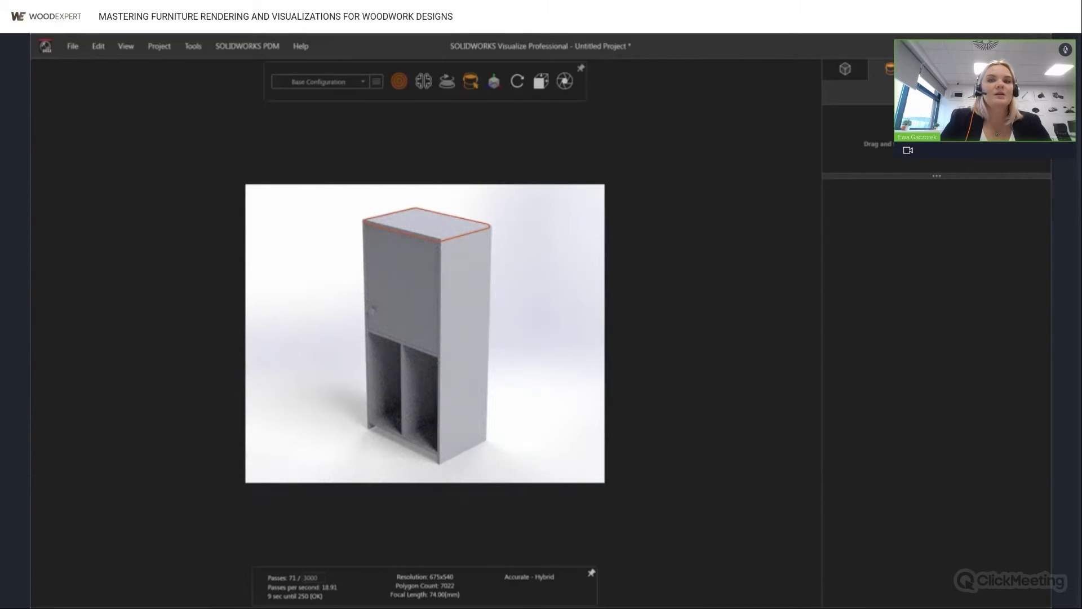
{"action": "left_click", "coordinate": [936, 69]}
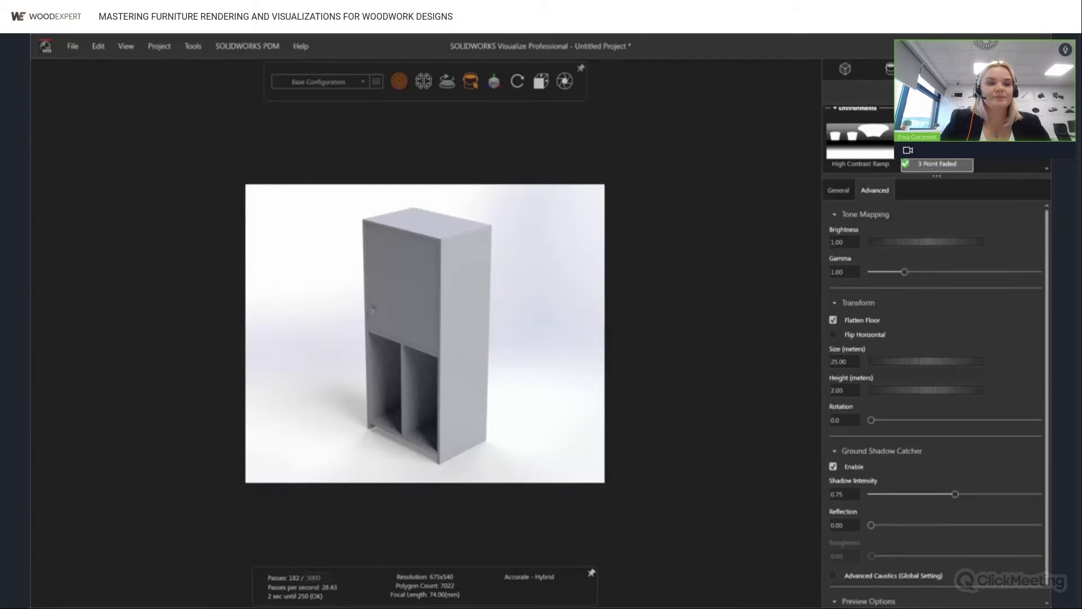
{"action": "left_click", "coordinate": [981, 69]}
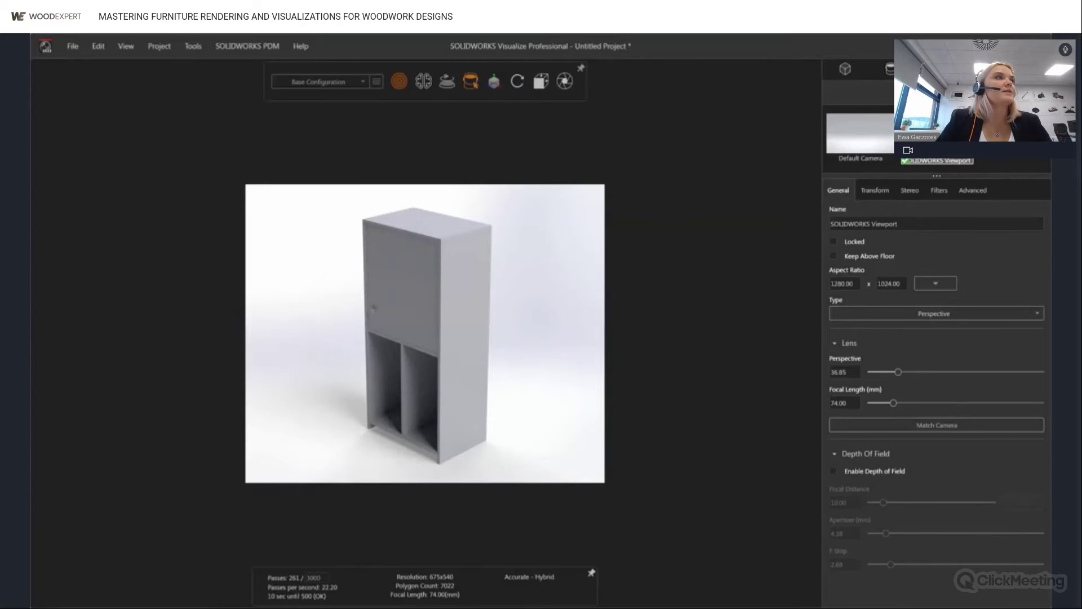
- Open the Wood folder of appearances in the local library
{"action": "left_click", "coordinate": [1027, 69]}
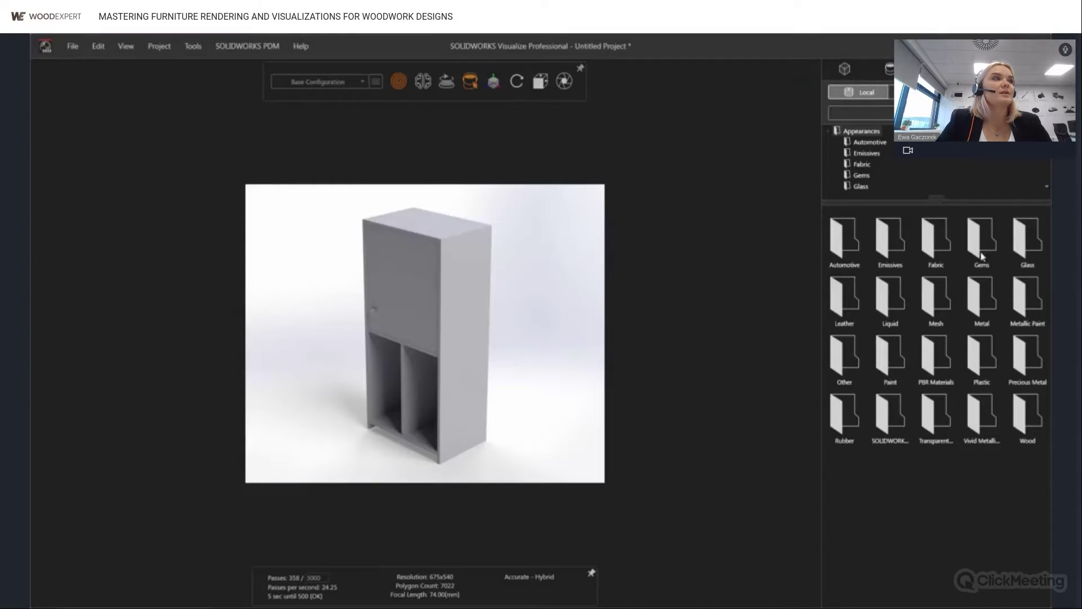
{"action": "left_click", "coordinate": [1026, 415]}
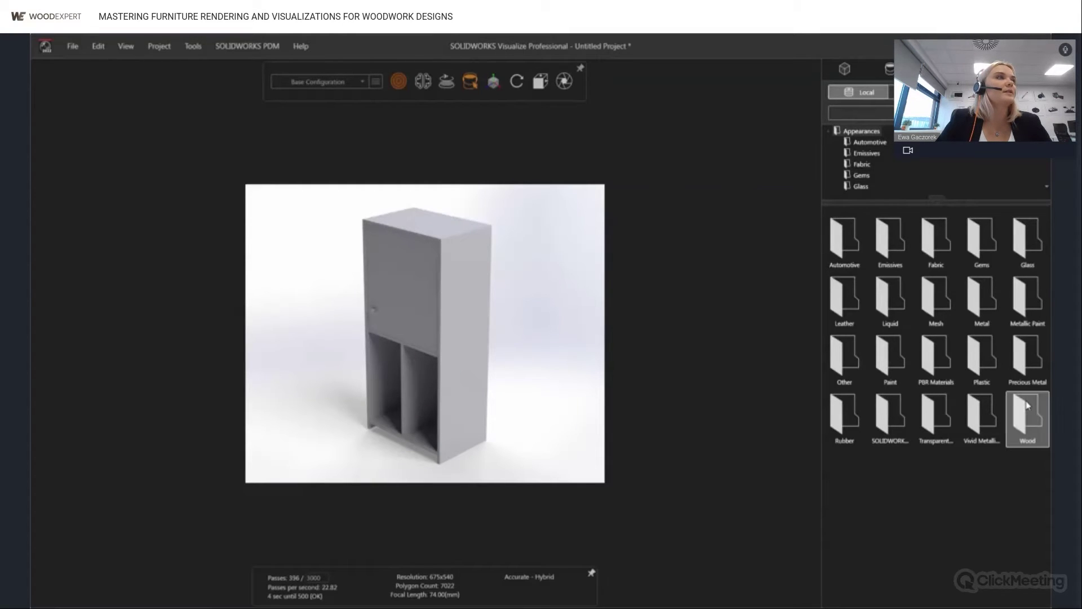
{"action": "double_click", "coordinate": [1027, 405]}
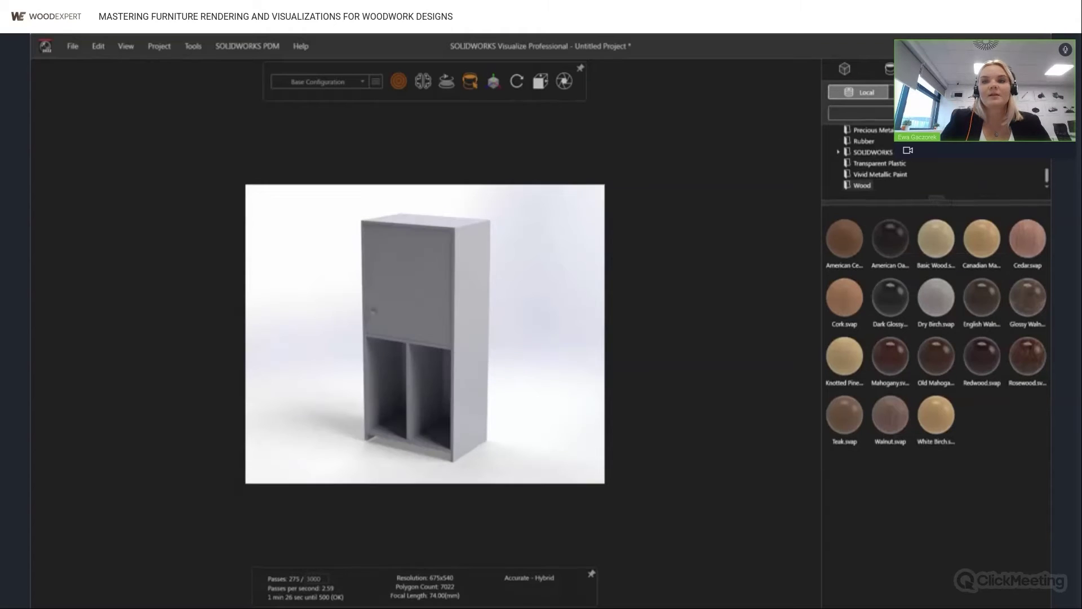
- Enlarge the appearance folder list, look through the Emissives, Fabric and Plastic categories, and return to Wood
{"action": "left_click", "coordinate": [953, 113]}
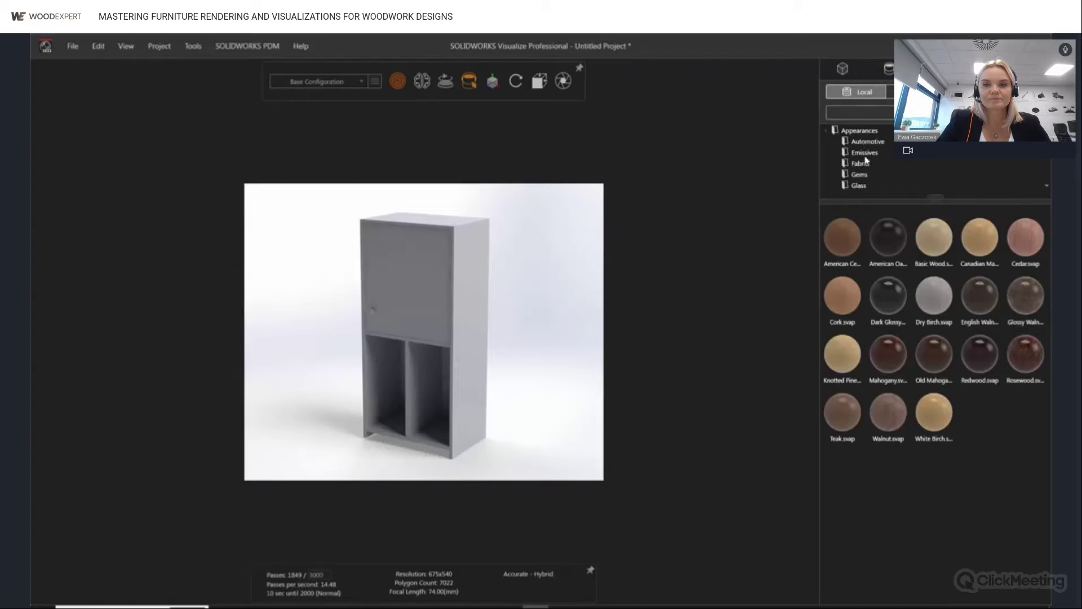
{"action": "scroll", "coordinate": [868, 149], "scroll_direction": "down", "scroll_amount": 1}
{"action": "scroll", "coordinate": [908, 162], "scroll_direction": "down", "scroll_amount": 3}
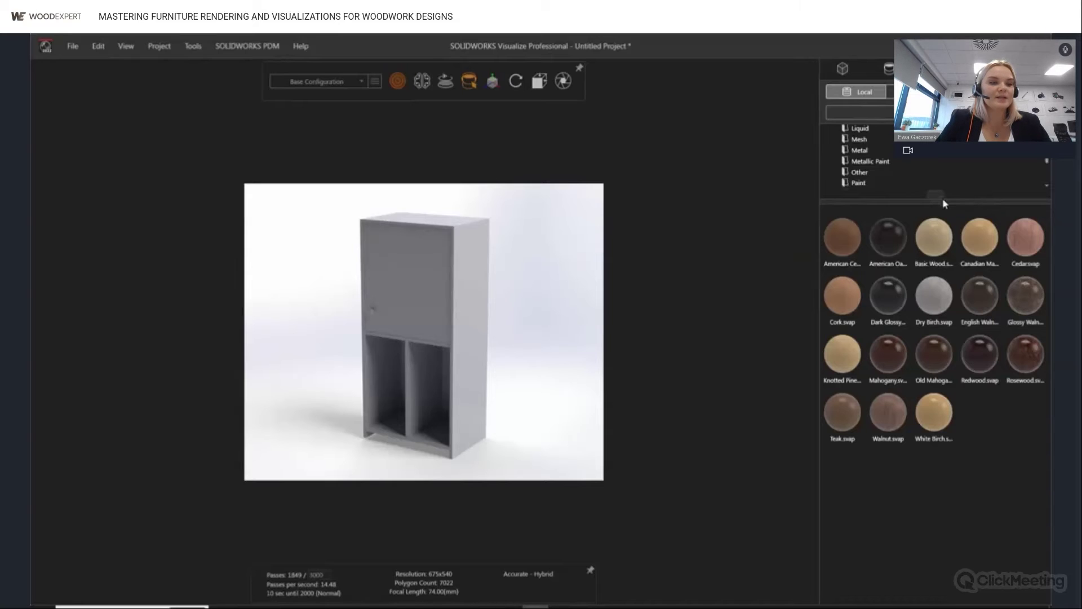
{"action": "left_click_drag", "start_coordinate": [934, 199], "coordinate": [925, 383]}
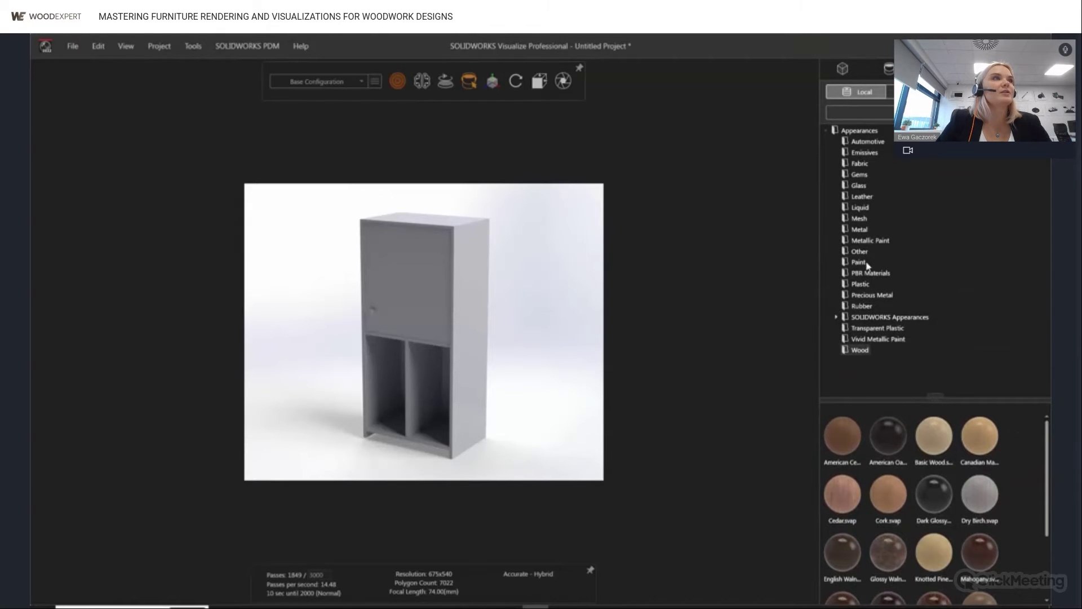
{"action": "left_click", "coordinate": [867, 144]}
{"action": "left_click", "coordinate": [866, 154]}
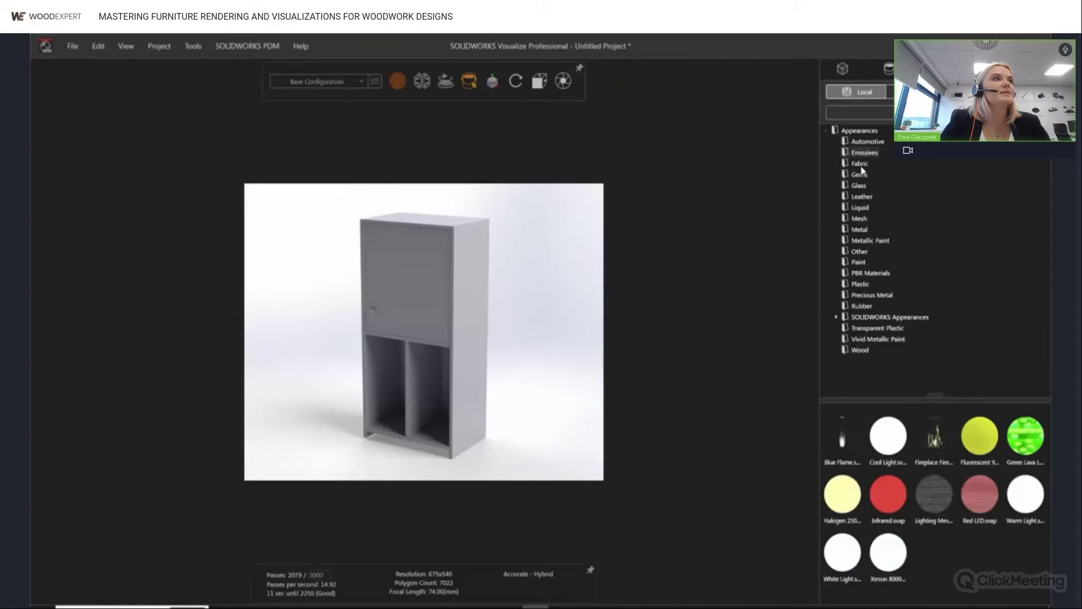
{"action": "left_click", "coordinate": [861, 165]}
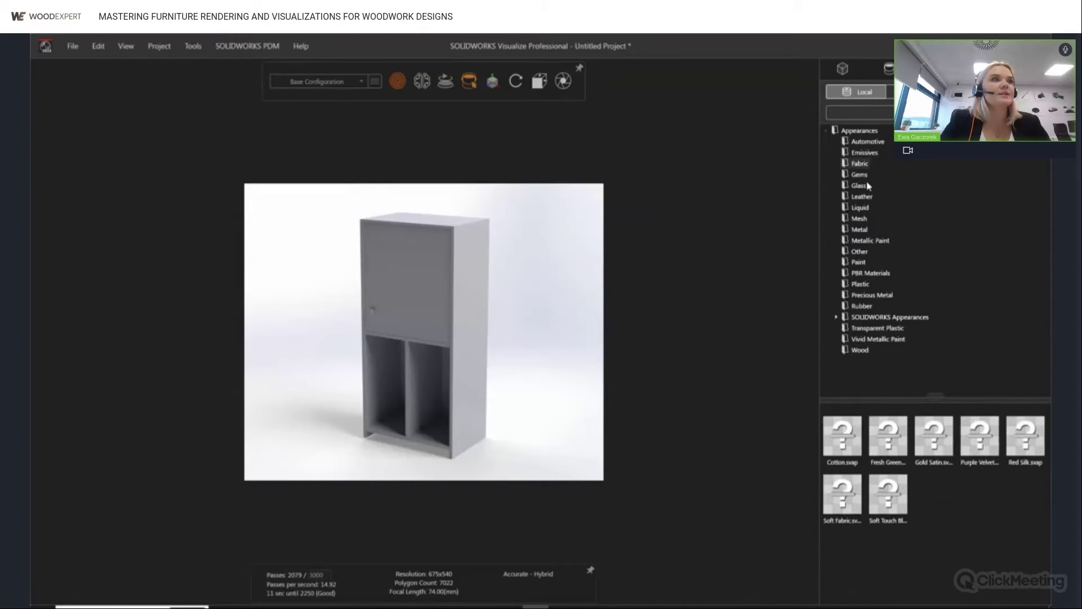
{"action": "left_click", "coordinate": [863, 273]}
{"action": "left_click", "coordinate": [859, 285]}
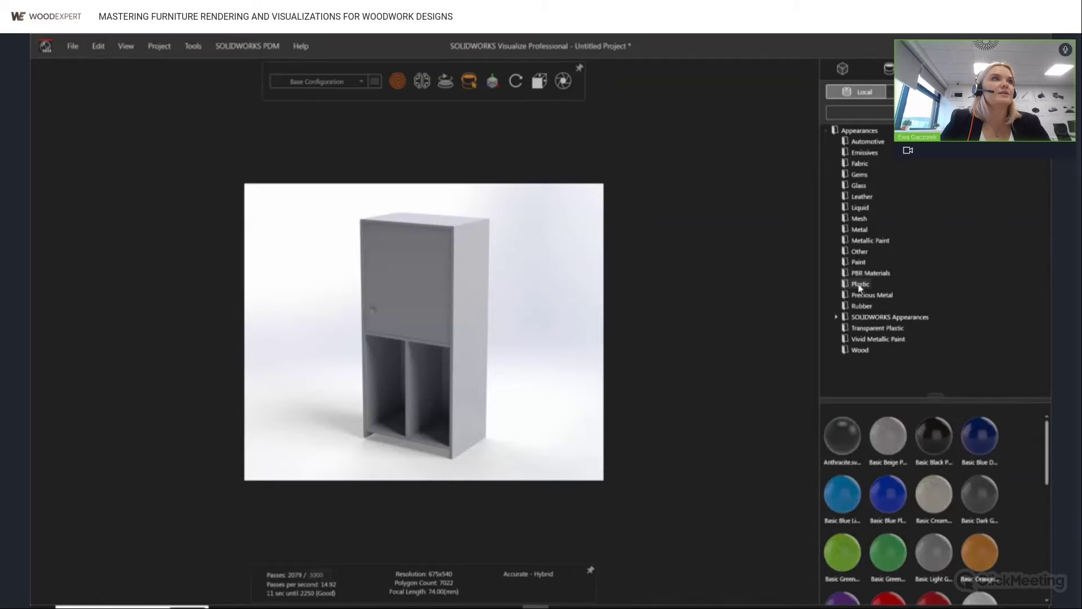
{"action": "left_click", "coordinate": [860, 350]}
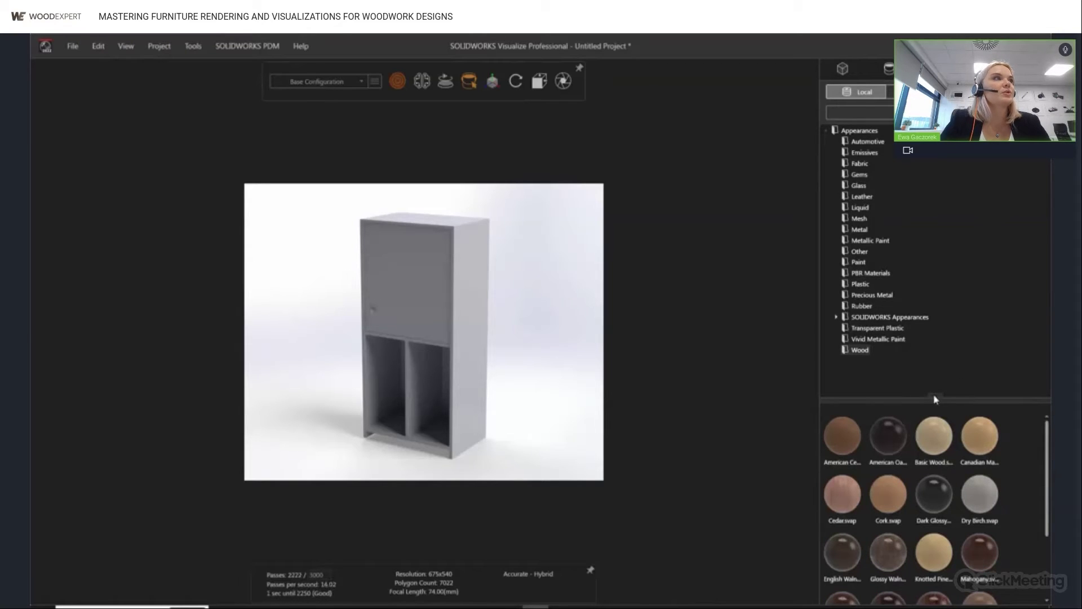
{"action": "left_click_drag", "start_coordinate": [935, 397], "coordinate": [951, 280]}
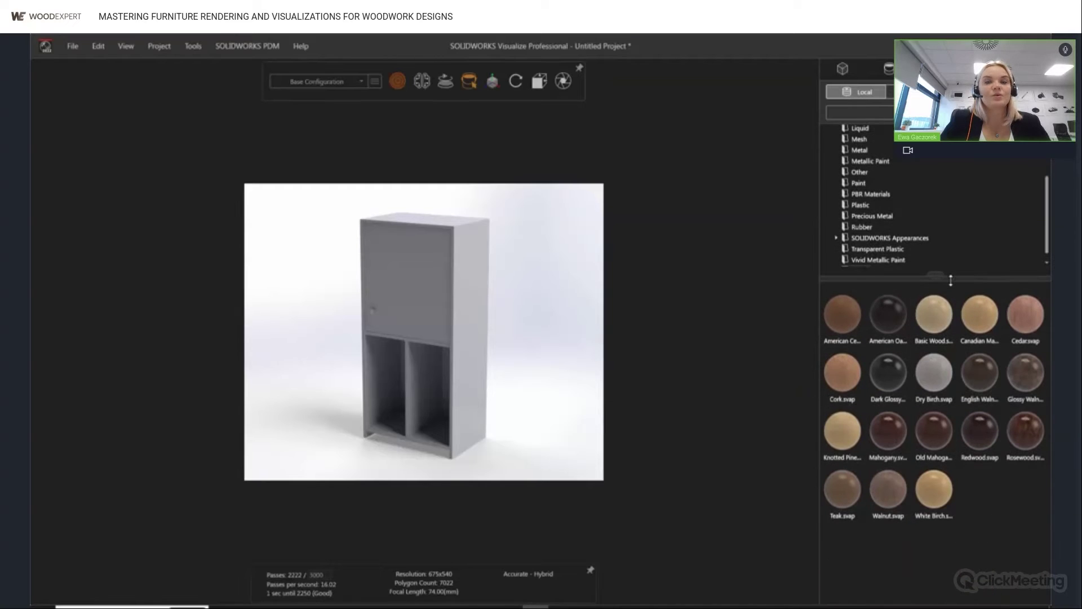
- Apply the Basic Wood appearance to the cabinet's two side panels, top panel and bottom panel
{"action": "left_click_drag", "start_coordinate": [946, 314], "coordinate": [466, 274]}
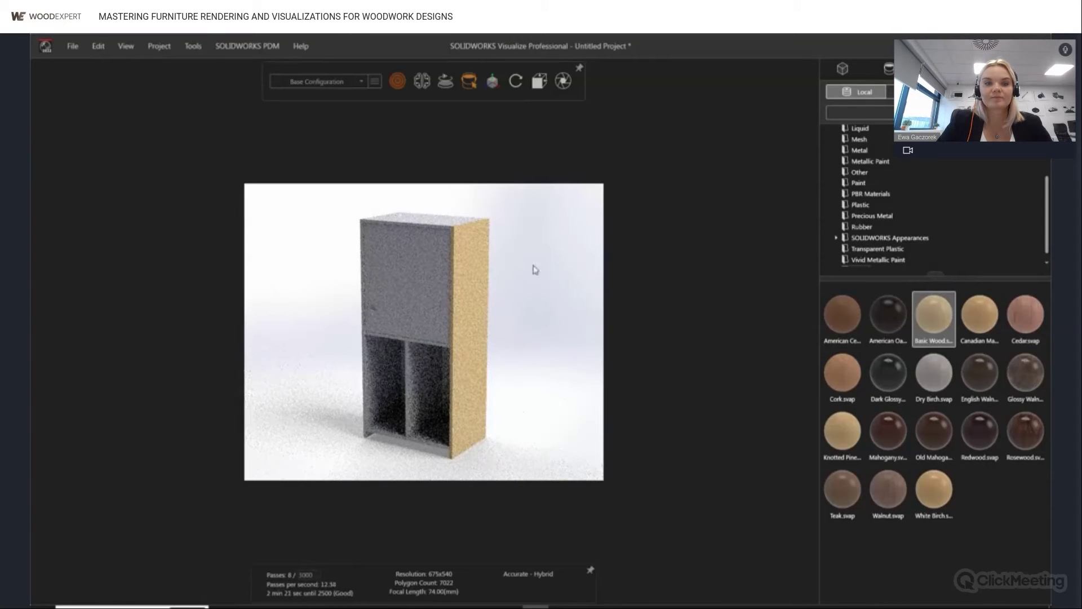
{"action": "left_click_drag", "start_coordinate": [940, 321], "coordinate": [443, 220]}
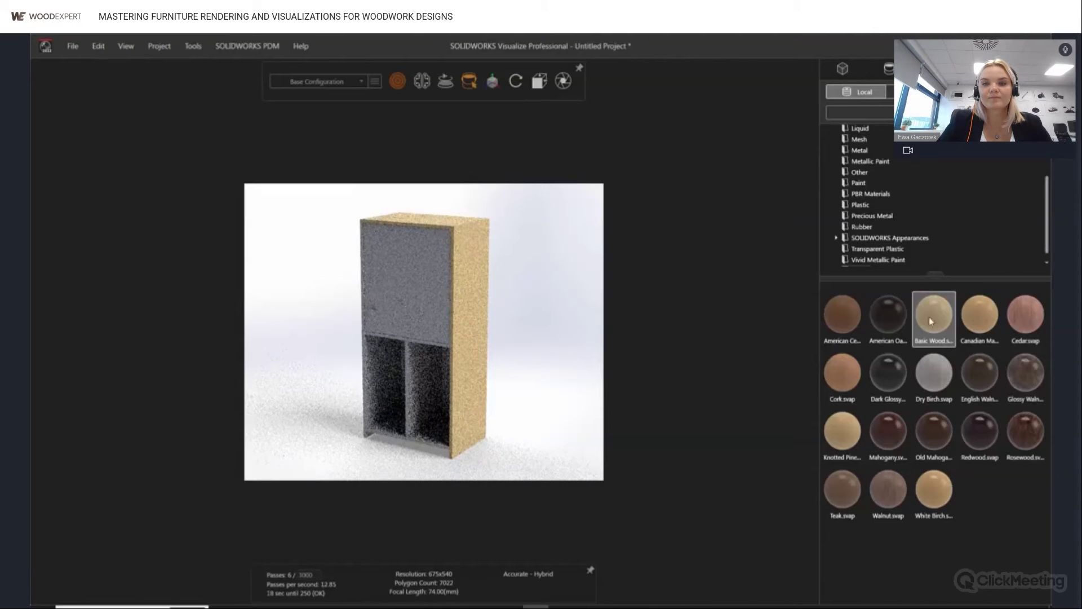
{"action": "left_click_drag", "start_coordinate": [994, 336], "coordinate": [379, 365]}
{"action": "left_click_drag", "start_coordinate": [932, 319], "coordinate": [427, 444]}
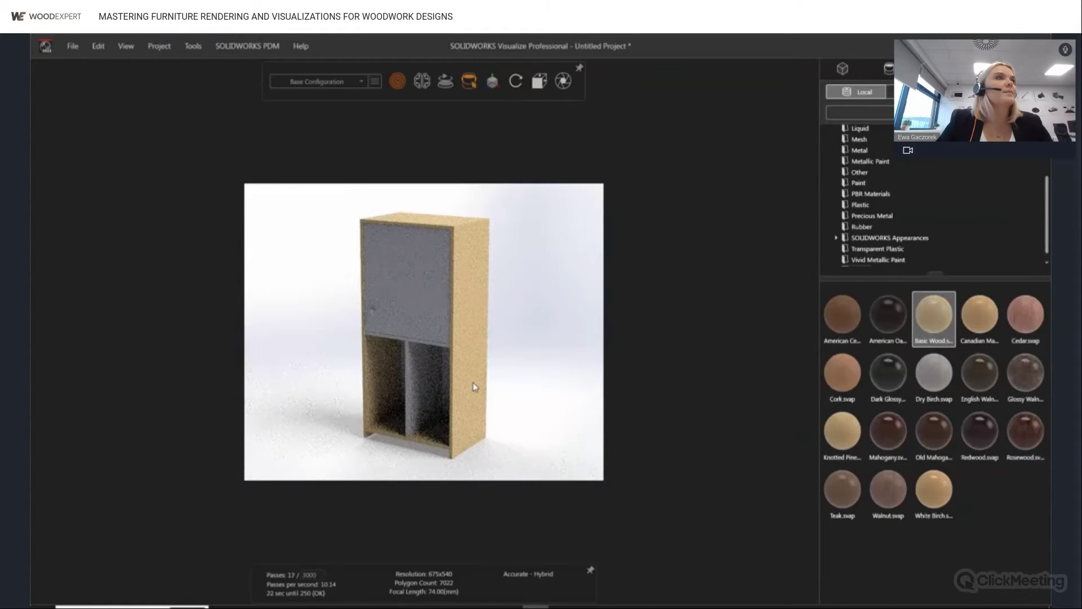
- Apply the transparent glass appearance from the Glass folder to the cabinet's upper door
{"action": "scroll", "coordinate": [975, 213], "scroll_direction": "up", "scroll_amount": 3}
{"action": "left_click", "coordinate": [859, 185]}
{"action": "scroll", "coordinate": [868, 203], "scroll_direction": "down", "scroll_amount": 3}
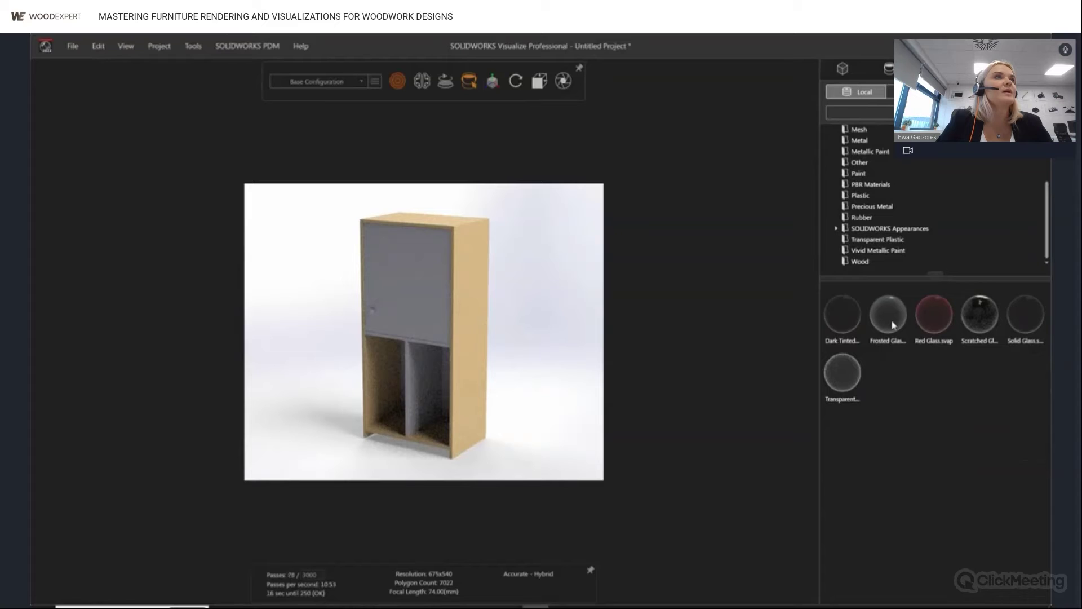
{"action": "left_click_drag", "start_coordinate": [842, 371], "coordinate": [409, 283]}
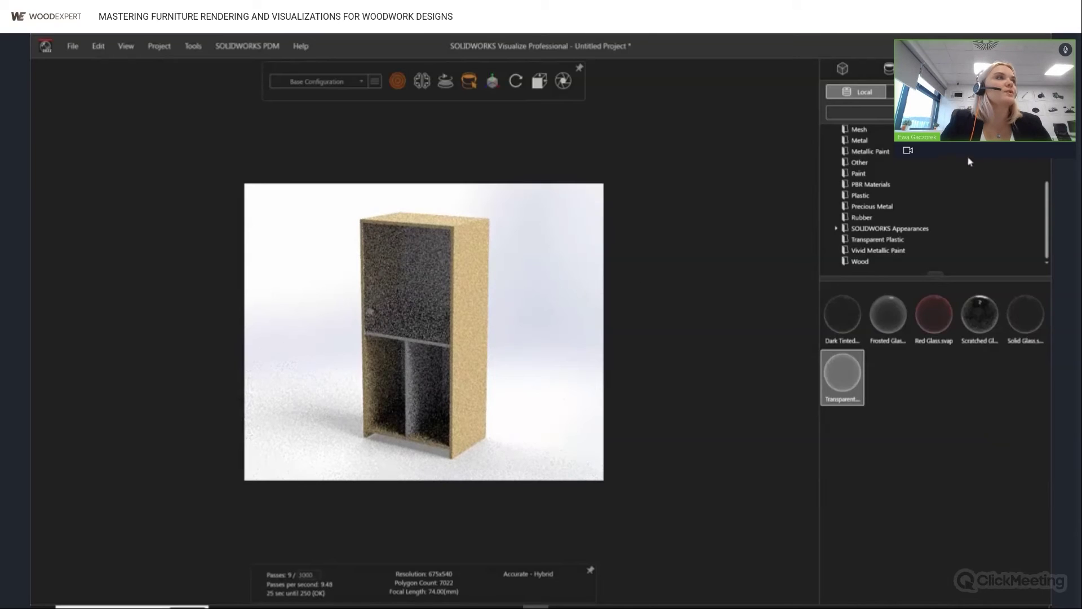
- Apply the Rough White plastic appearance to the lower vertical divider, the middle shelf and the bottom panel
{"action": "left_click", "coordinate": [935, 112]}
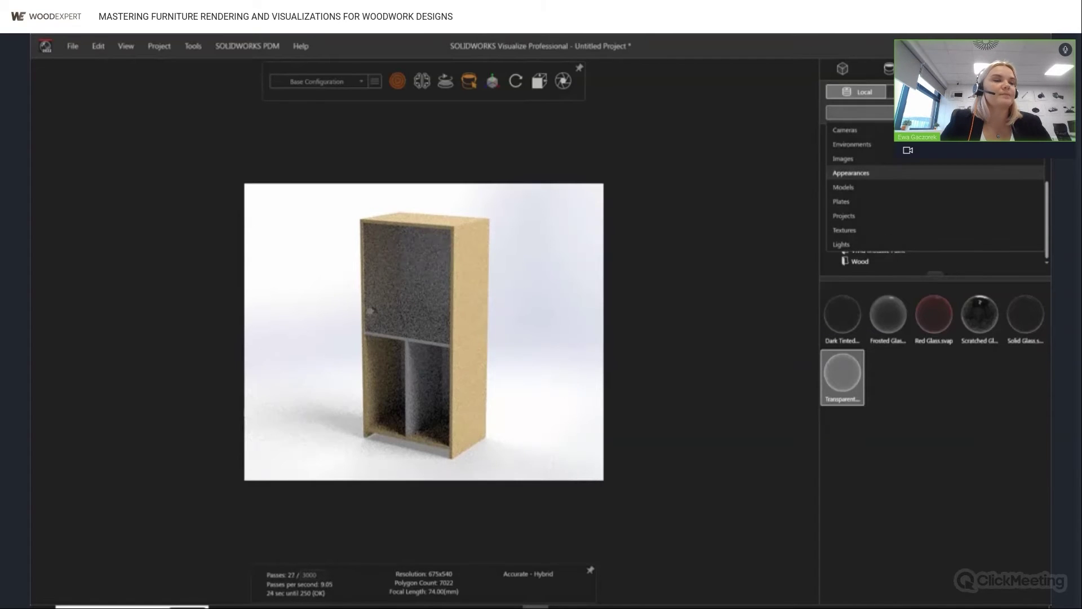
{"action": "left_click", "coordinate": [978, 173]}
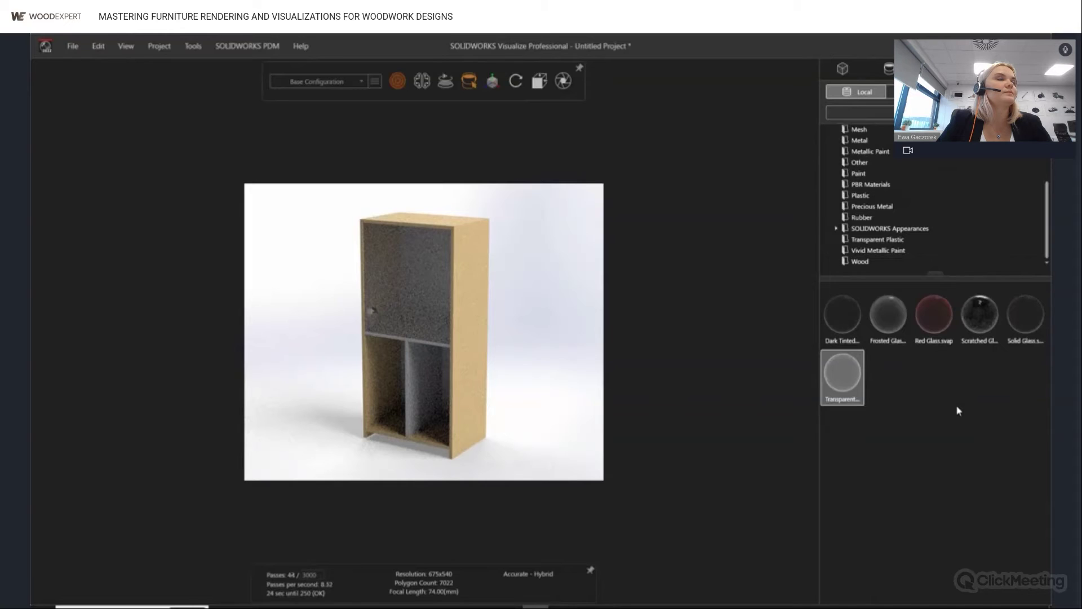
{"action": "left_click", "coordinate": [860, 196]}
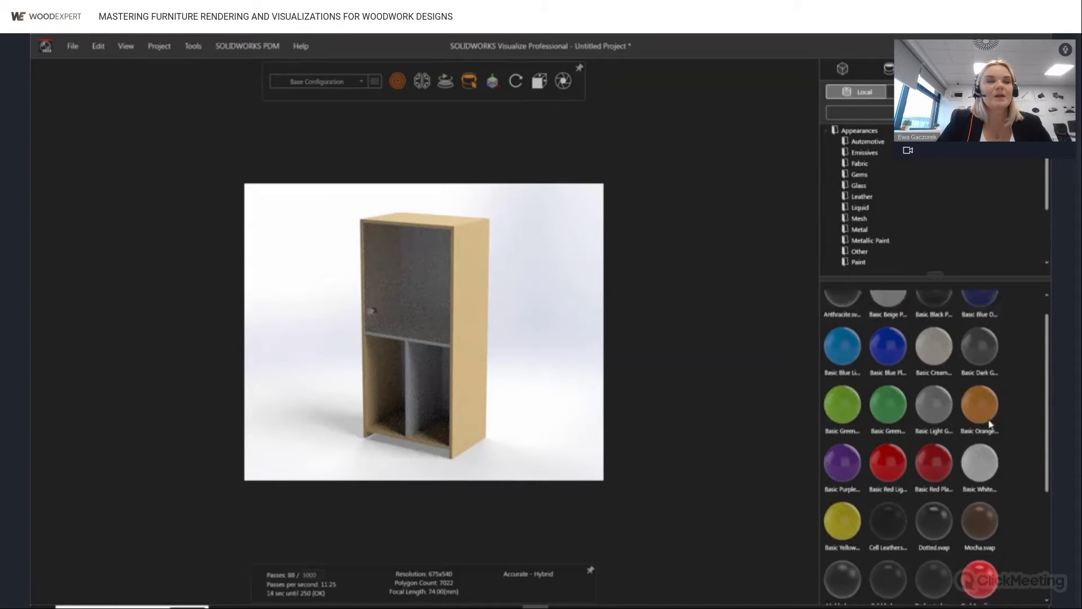
{"action": "scroll", "coordinate": [991, 424], "scroll_direction": "down", "scroll_amount": 3}
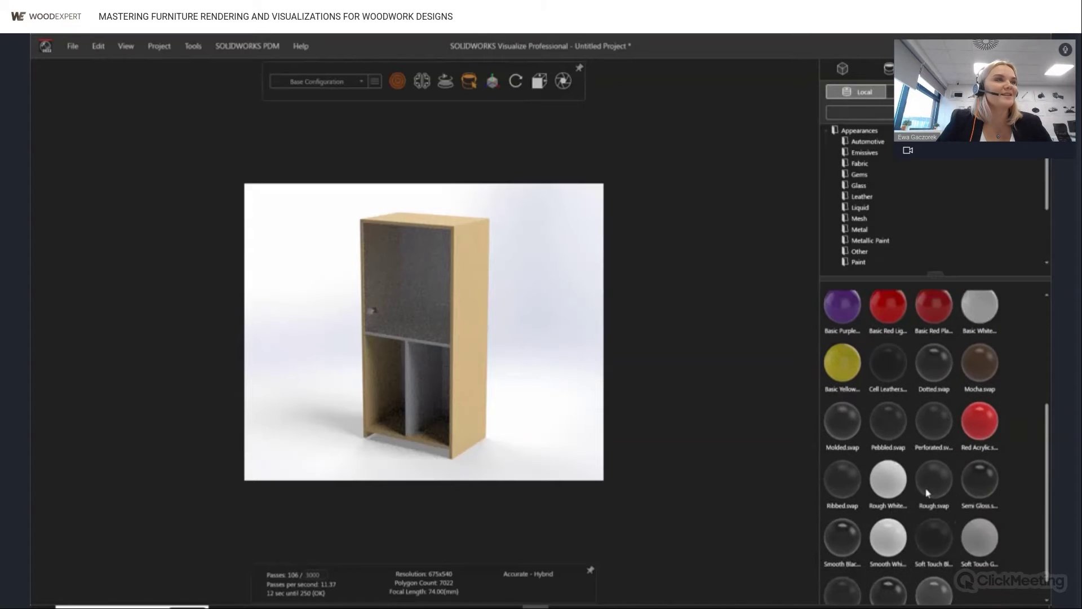
{"action": "scroll", "coordinate": [927, 493], "scroll_direction": "down", "scroll_amount": 1}
{"action": "left_click_drag", "start_coordinate": [890, 448], "coordinate": [422, 393]}
{"action": "left_click_drag", "start_coordinate": [894, 457], "coordinate": [439, 350]}
{"action": "left_click_drag", "start_coordinate": [882, 457], "coordinate": [439, 445]}
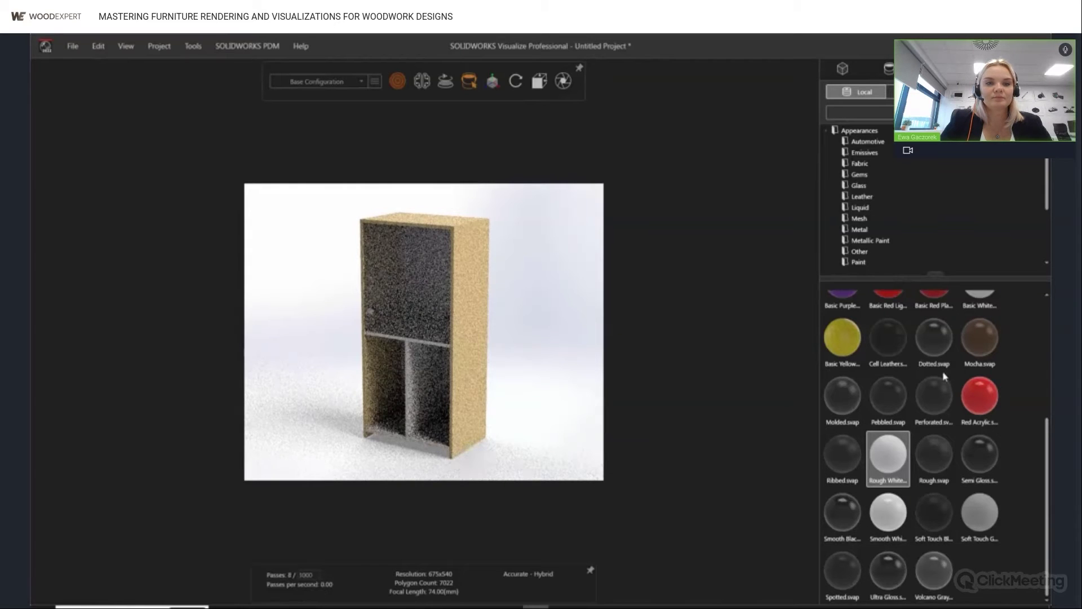
- Apply the Basic Wood appearance to the back panel inside the lower right compartment
{"action": "scroll", "coordinate": [915, 197], "scroll_direction": "down", "scroll_amount": 2}
{"action": "scroll", "coordinate": [915, 197], "scroll_direction": "down", "scroll_amount": 1}
{"action": "left_click", "coordinate": [866, 264]}
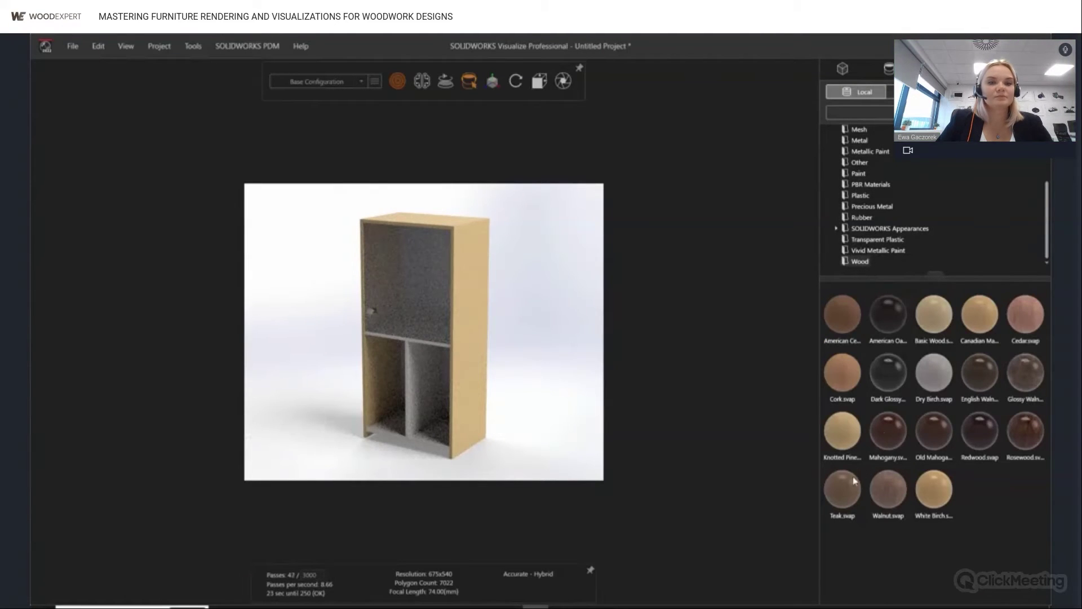
{"action": "left_click_drag", "start_coordinate": [938, 314], "coordinate": [445, 376]}
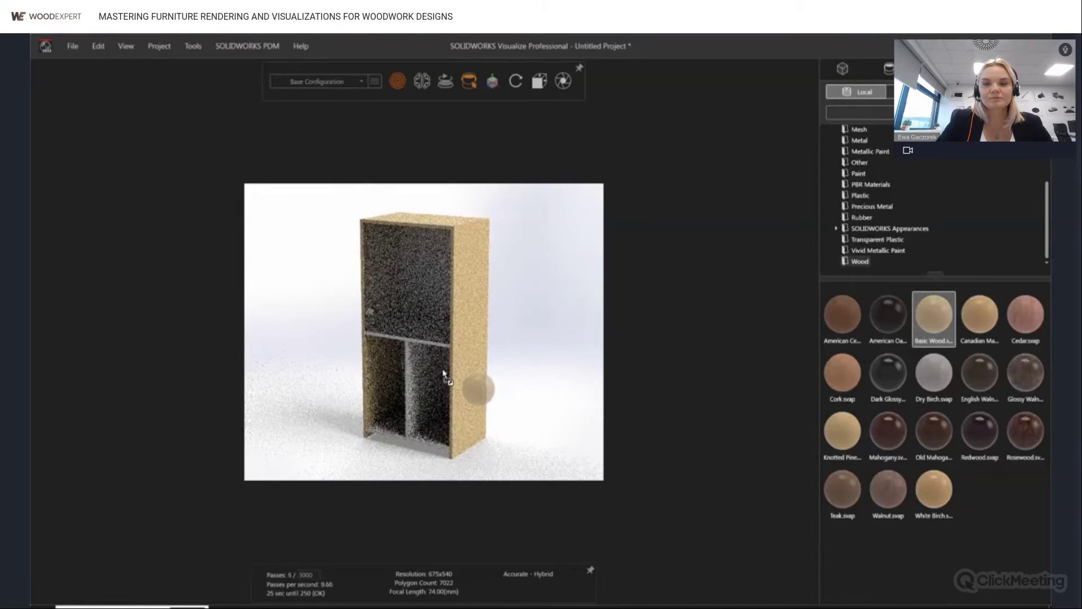
{"action": "left_click_drag", "start_coordinate": [461, 386], "coordinate": [400, 344]}
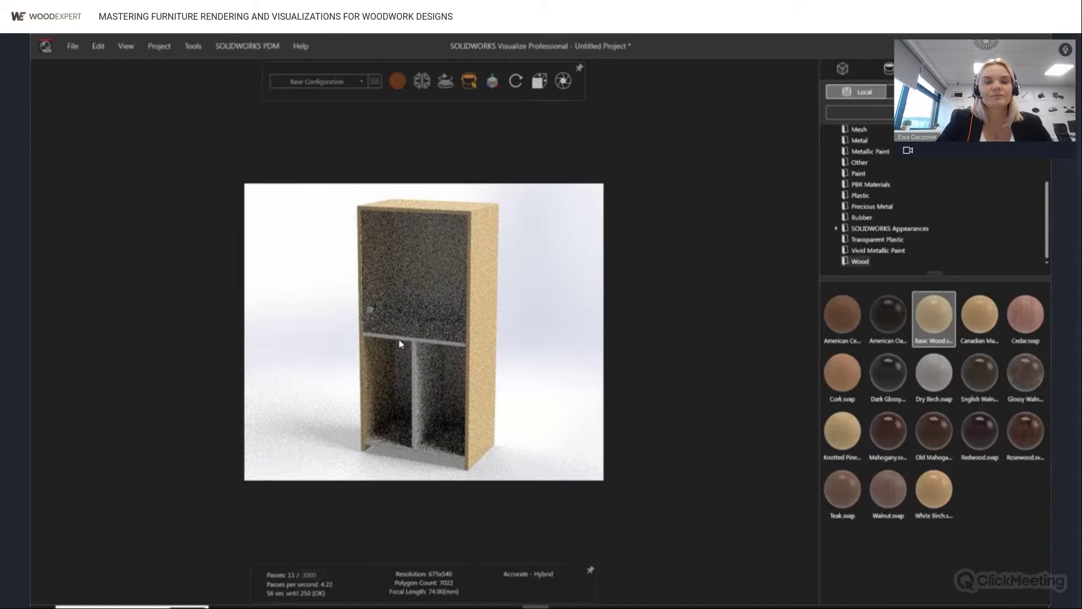
- Look at the appearance folders available for import into the project, without importing one
{"action": "left_click", "coordinate": [889, 70]}
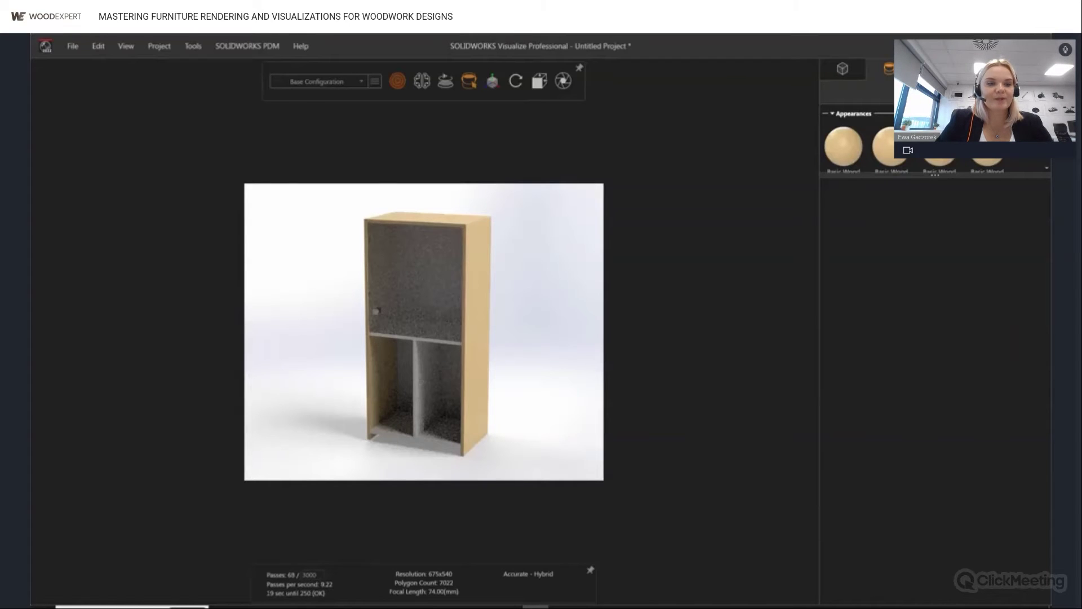
{"action": "left_click", "coordinate": [933, 92]}
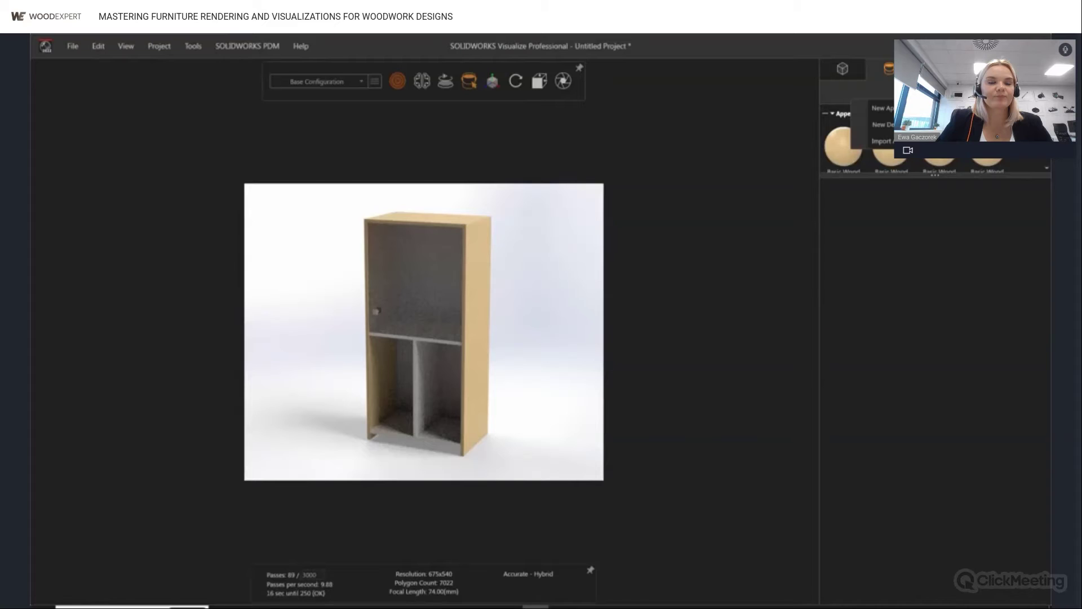
{"action": "left_click", "coordinate": [882, 141]}
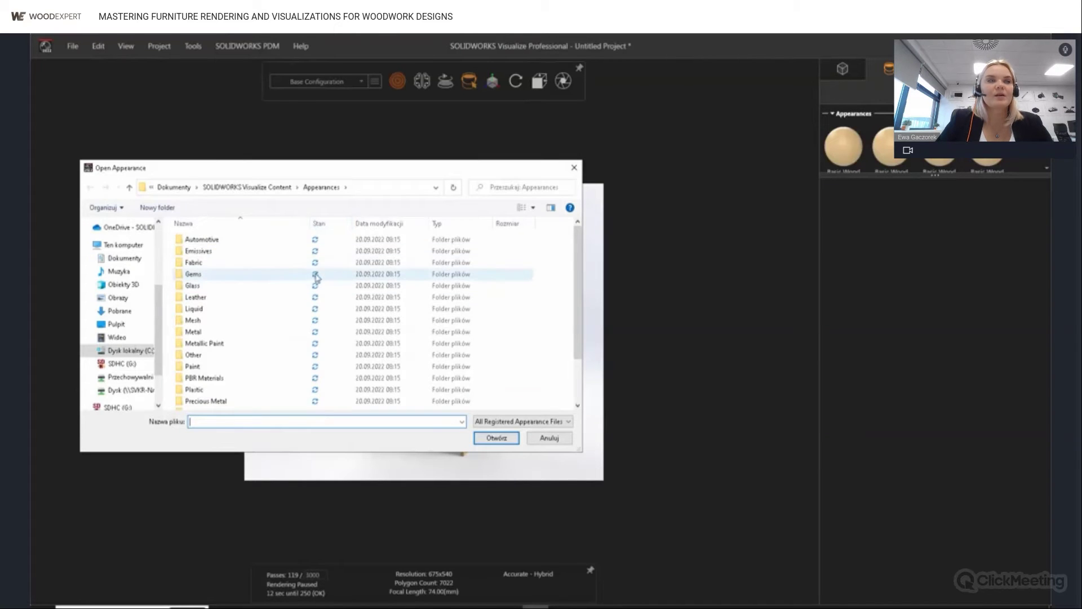
{"action": "left_click", "coordinate": [574, 168]}
- Review the right side panel's Basic Wood appearance settings and set its texture mapping mode to Box
{"action": "left_click", "coordinate": [485, 251]}
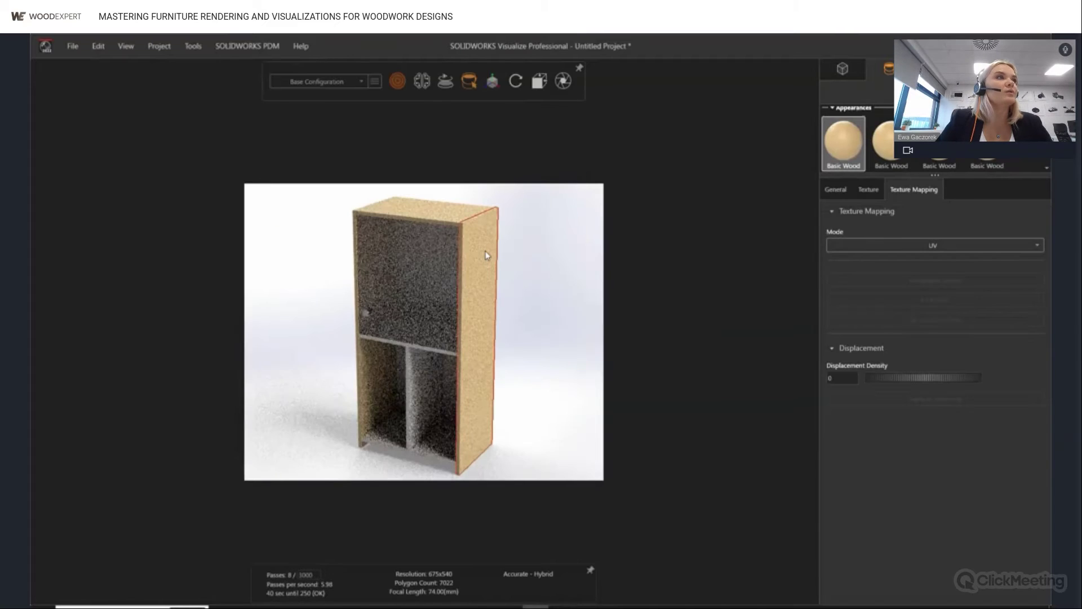
{"action": "left_click", "coordinate": [837, 192]}
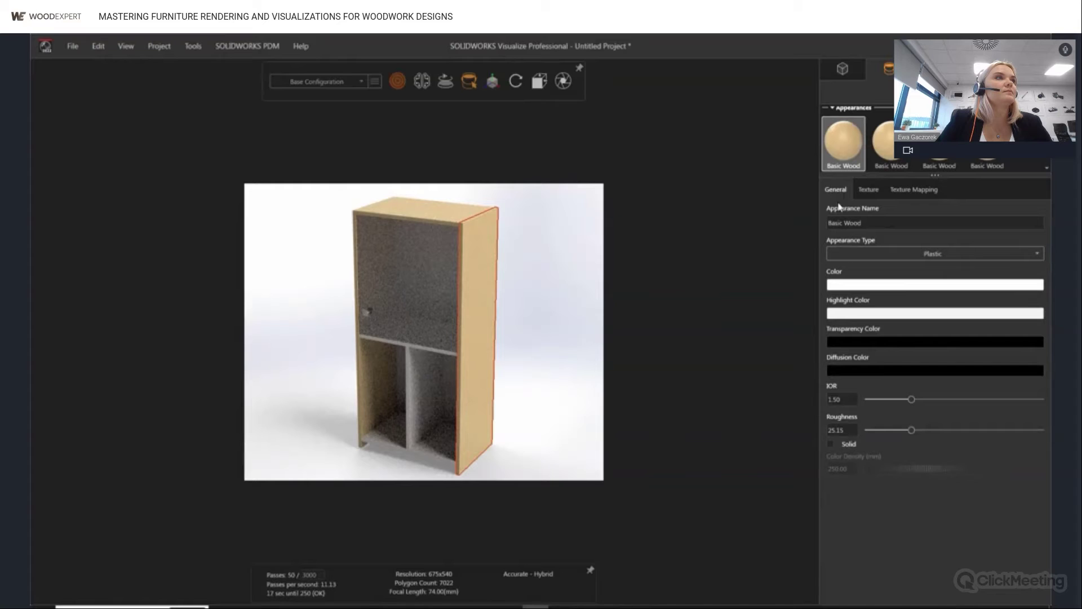
{"action": "left_click", "coordinate": [867, 191]}
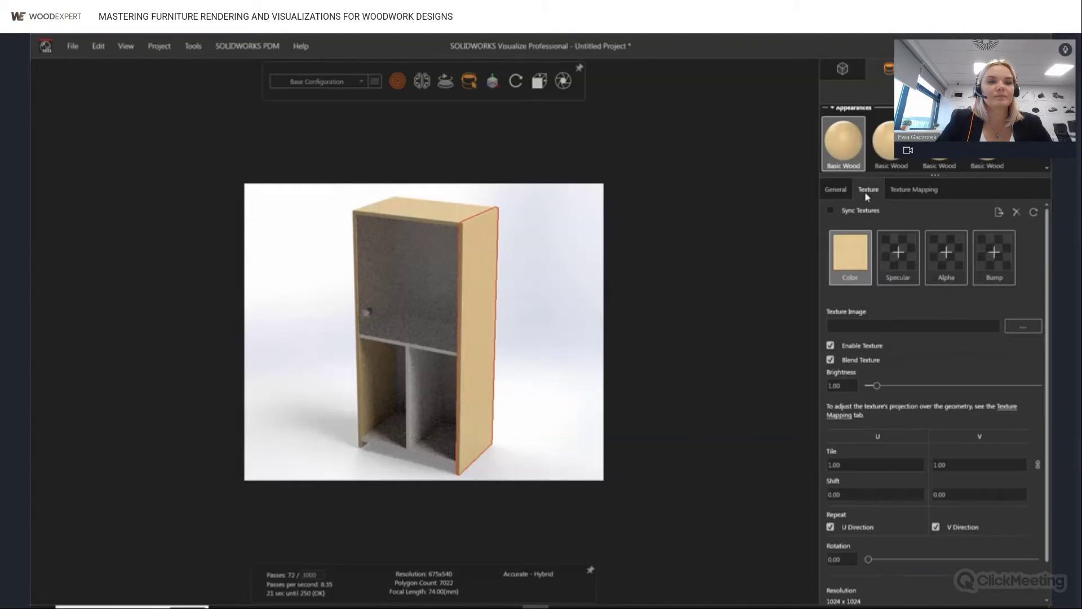
{"action": "left_click", "coordinate": [907, 191]}
{"action": "left_click", "coordinate": [901, 247]}
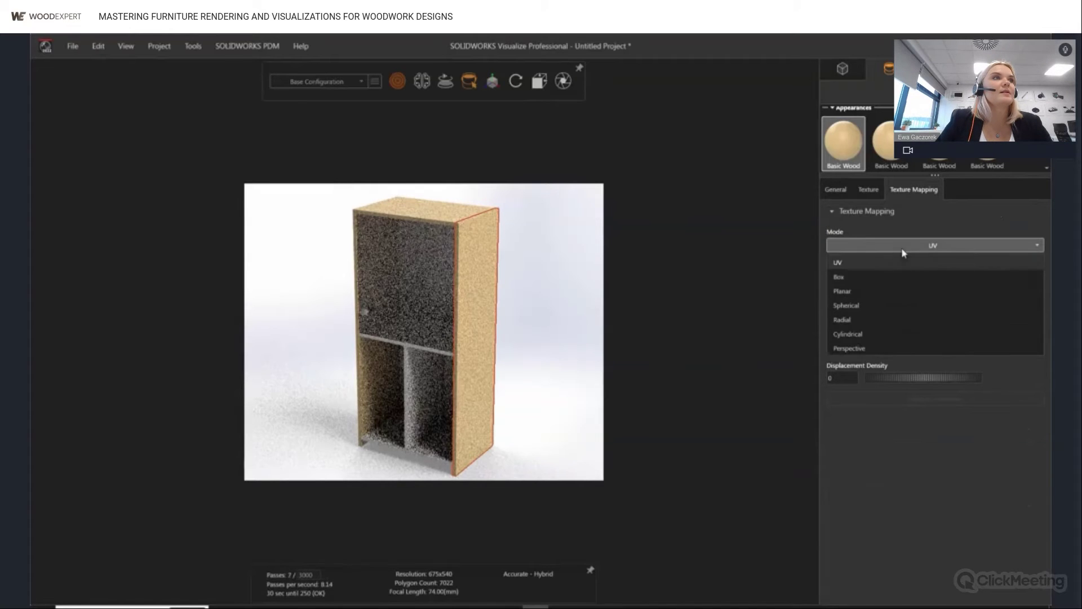
{"action": "left_click", "coordinate": [877, 279]}
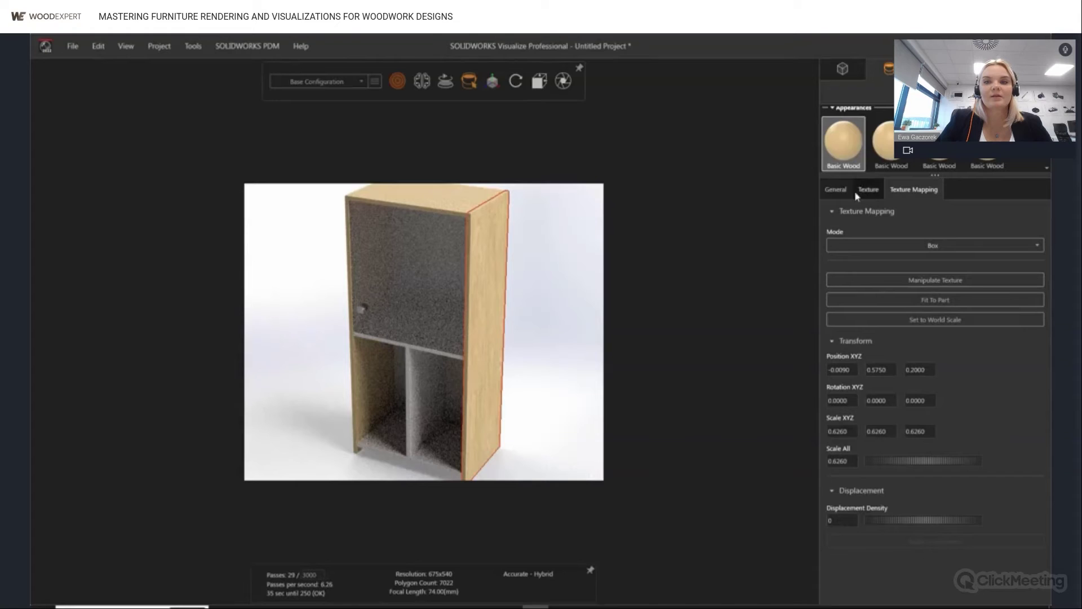
- Set the roughness of the side panel's Basic Wood appearance to 42.74
{"action": "left_click", "coordinate": [837, 194]}
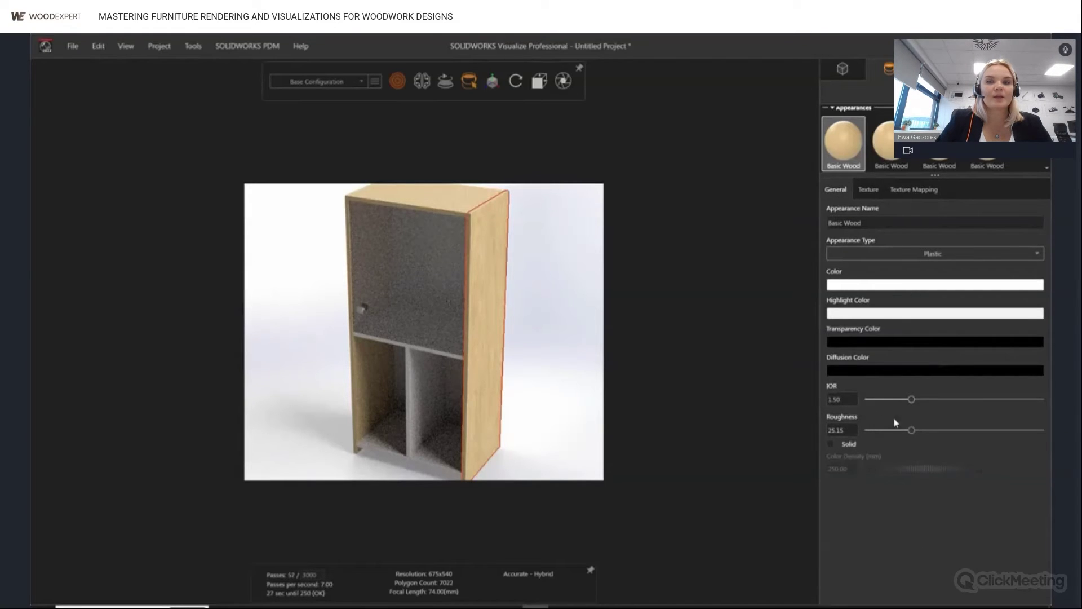
{"action": "left_click_drag", "start_coordinate": [912, 433], "coordinate": [947, 436]}
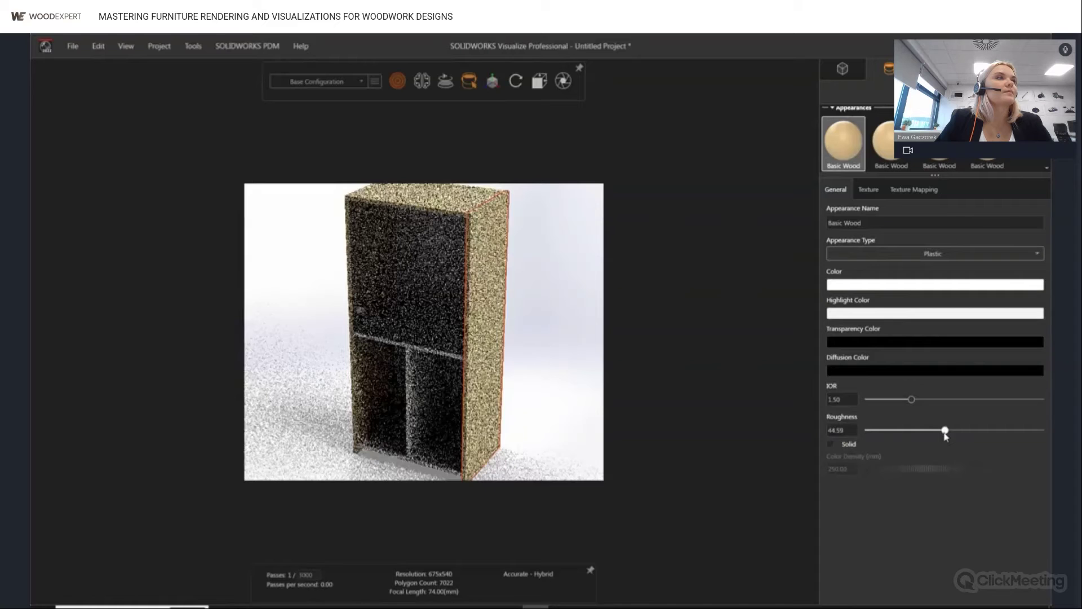
{"action": "left_click_drag", "start_coordinate": [945, 434], "coordinate": [942, 435]}
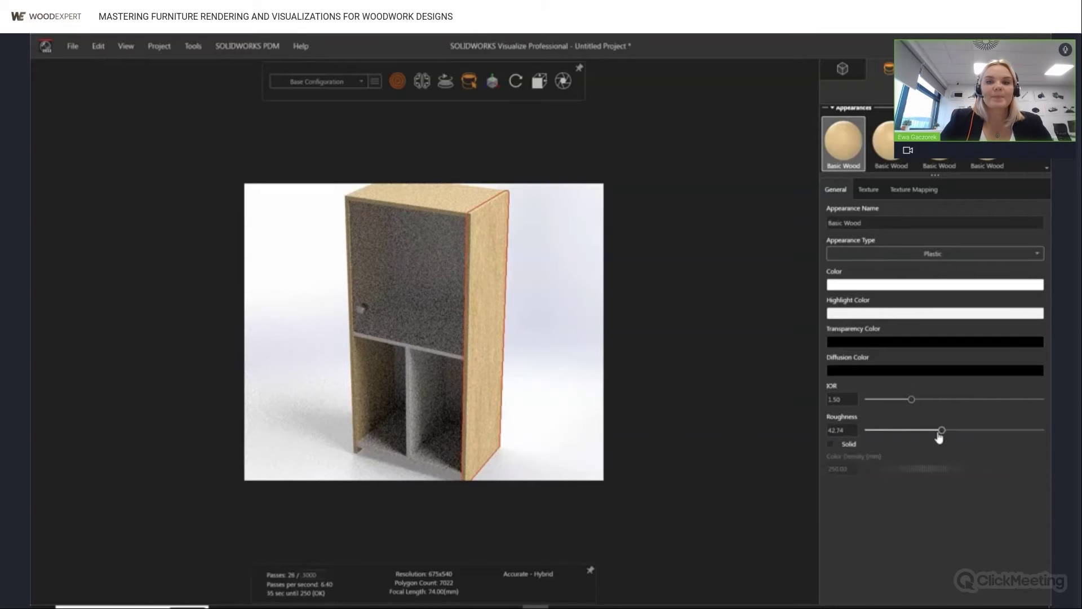
- Set the rotation of the right side panel's wood texture to 6.88 and try out its texture brightness
{"action": "left_click", "coordinate": [869, 191]}
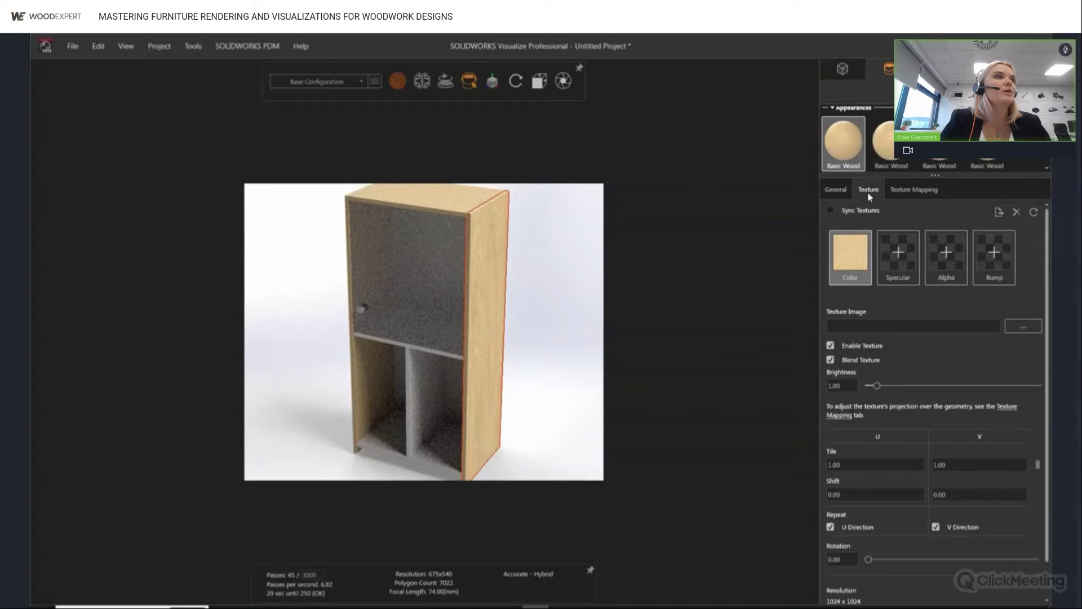
{"action": "scroll", "coordinate": [950, 409], "scroll_direction": "down", "scroll_amount": 1}
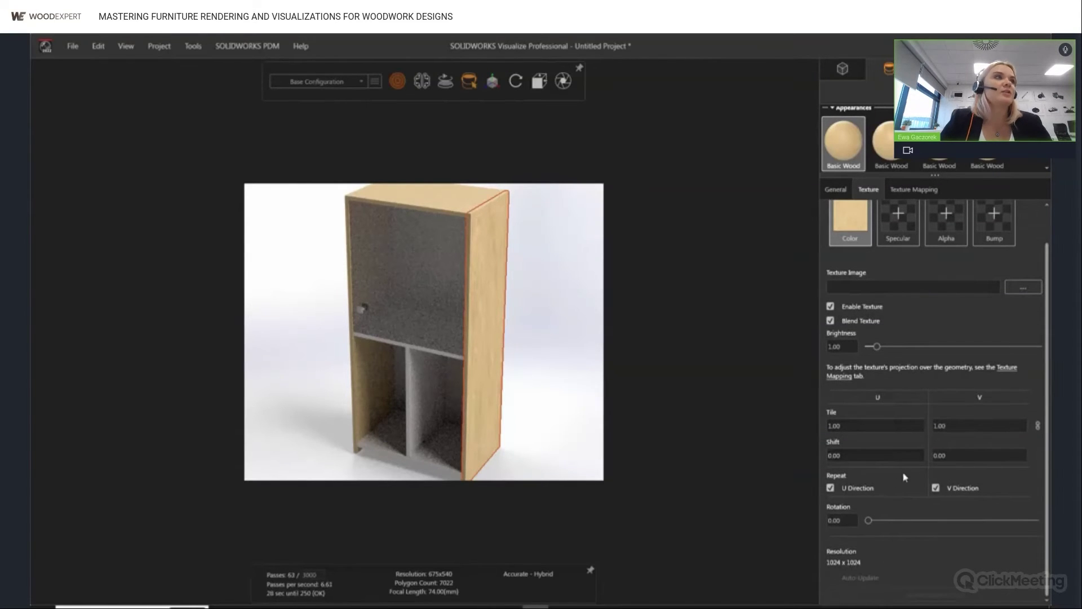
{"action": "left_click_drag", "start_coordinate": [868, 520], "coordinate": [887, 520]}
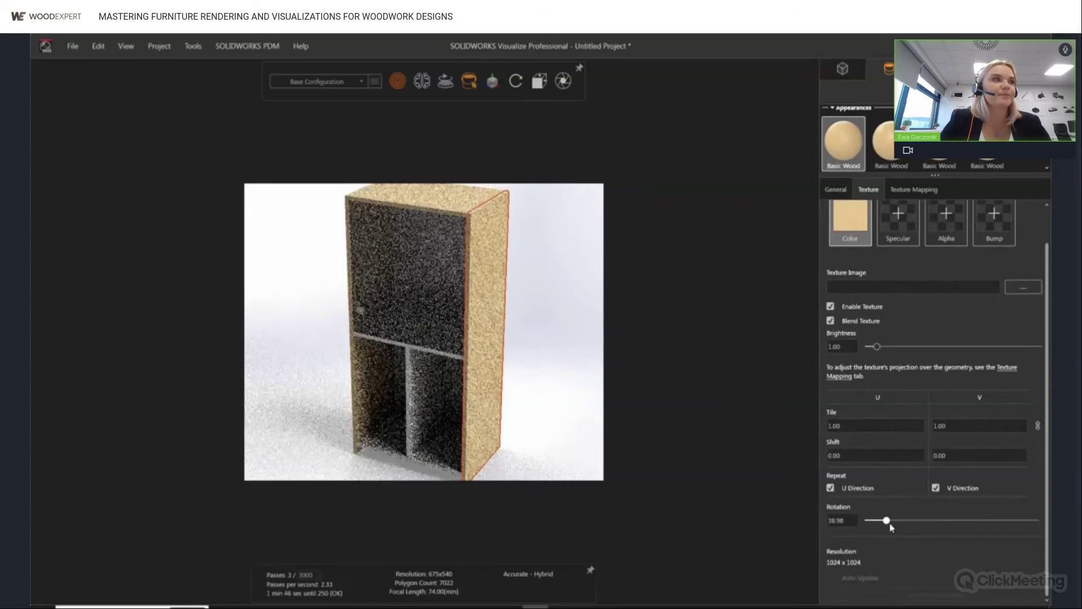
{"action": "left_click_drag", "start_coordinate": [888, 522], "coordinate": [873, 521]}
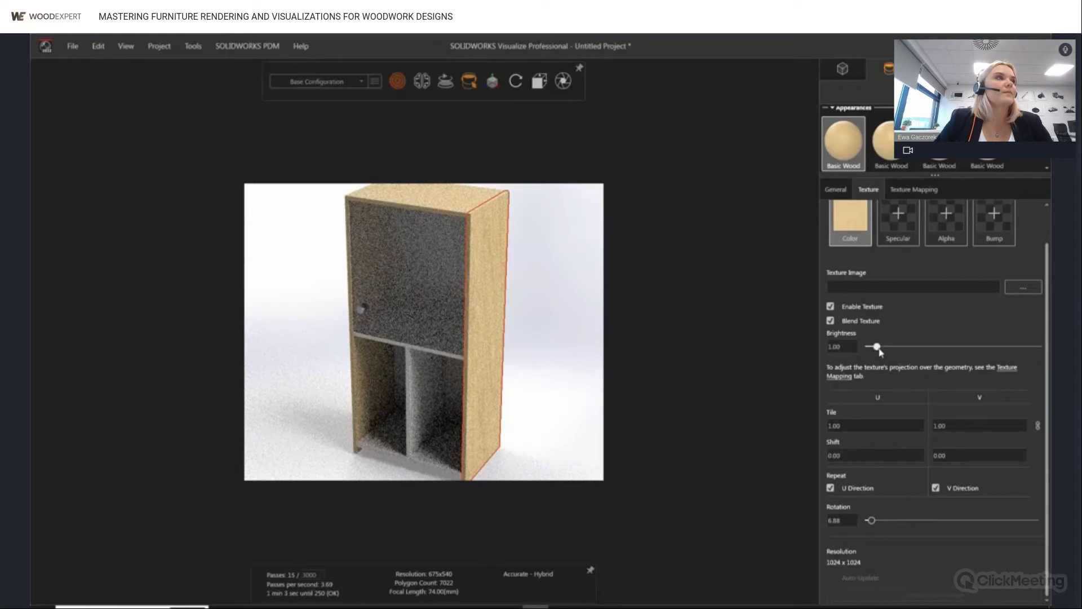
{"action": "left_click_drag", "start_coordinate": [877, 347], "coordinate": [896, 354]}
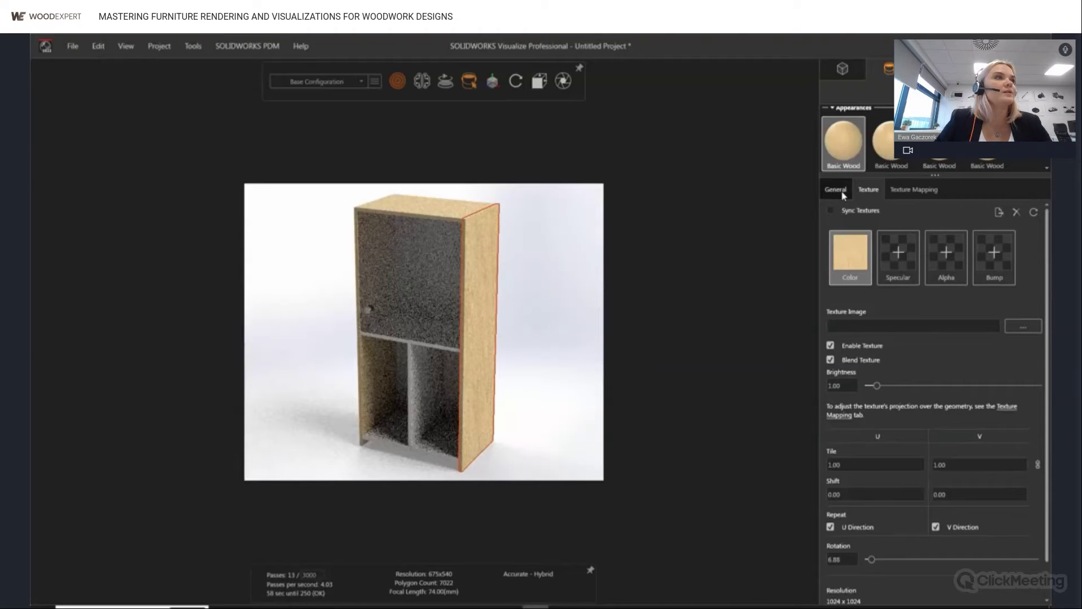
- Set the side panel's Basic Wood appearance to an IOR of 1.36 and a roughness of 43.67
{"action": "left_click", "coordinate": [837, 190]}
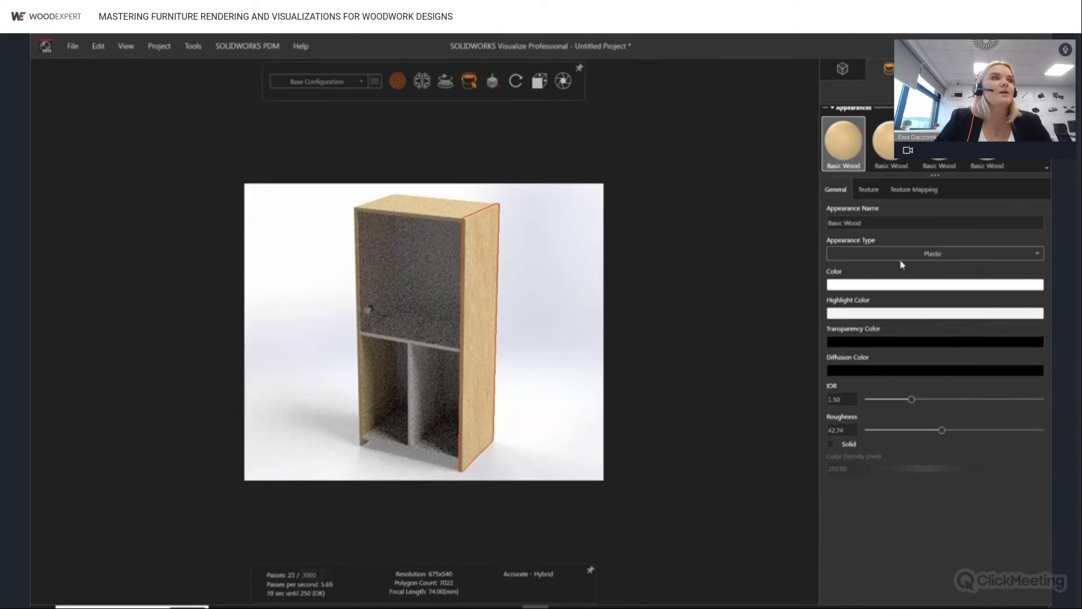
{"action": "left_click_drag", "start_coordinate": [911, 400], "coordinate": [902, 400]}
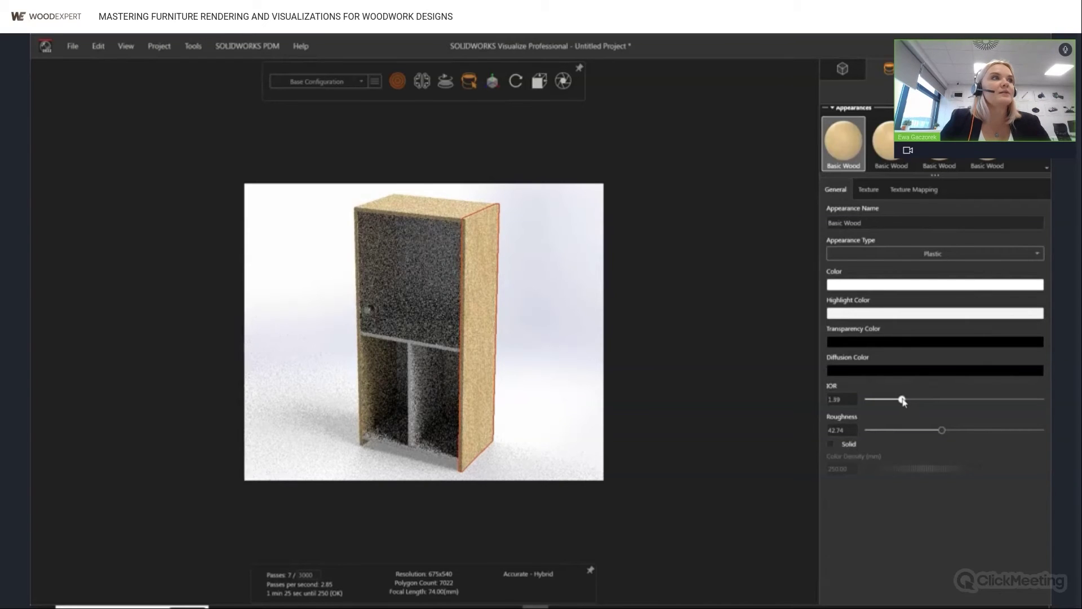
{"action": "left_click_drag", "start_coordinate": [902, 401], "coordinate": [899, 401]}
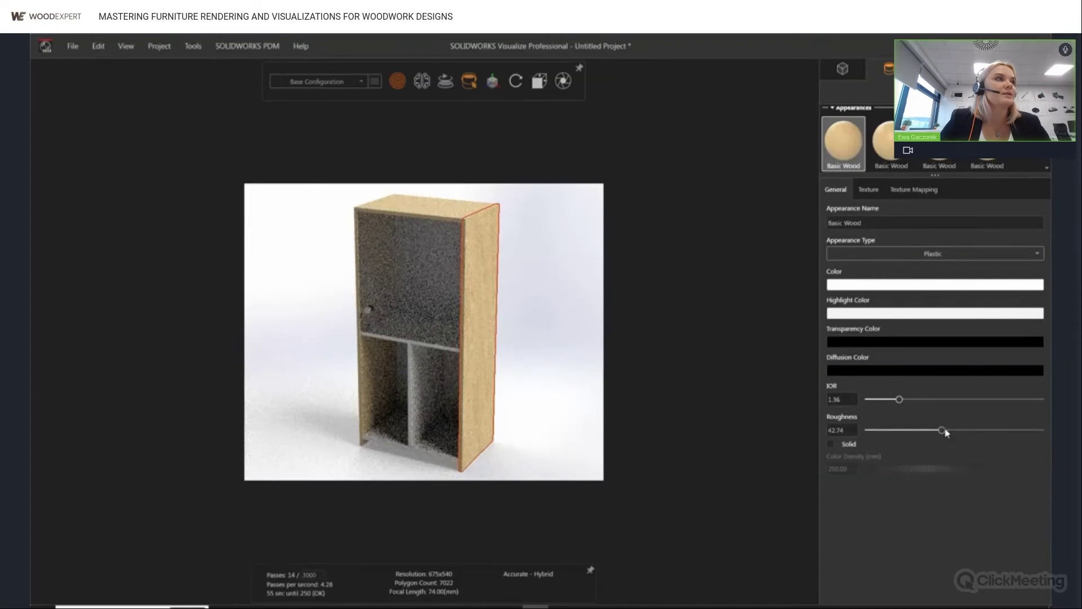
{"action": "left_click_drag", "start_coordinate": [942, 430], "coordinate": [943, 430]}
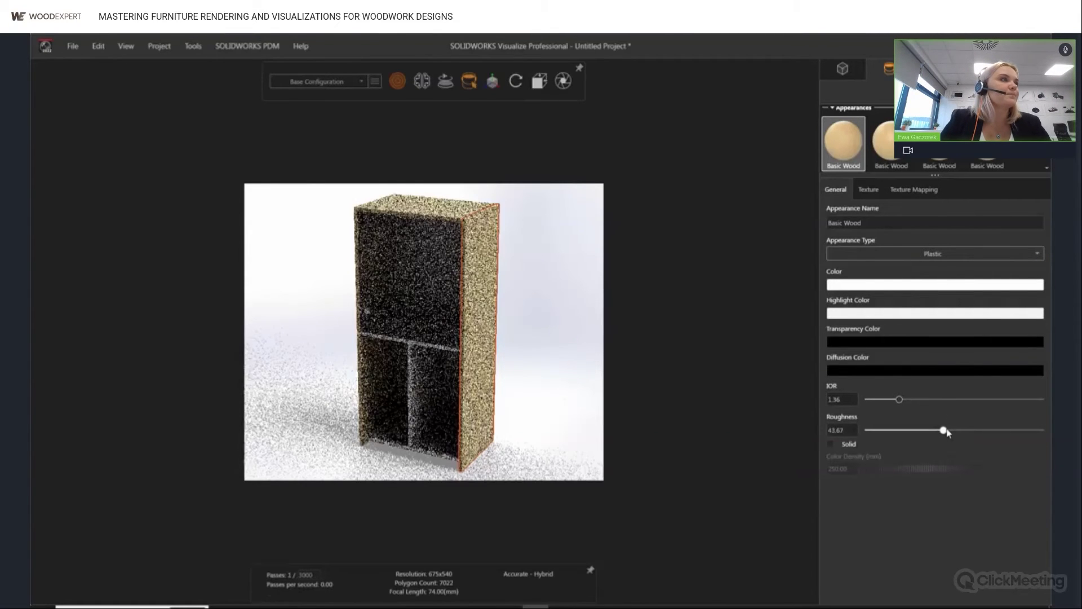
- Set the texture mapping mode of the cabinet top panel's Basic Wood appearance to Box
{"action": "left_click", "coordinate": [461, 211]}
{"action": "left_click", "coordinate": [908, 190]}
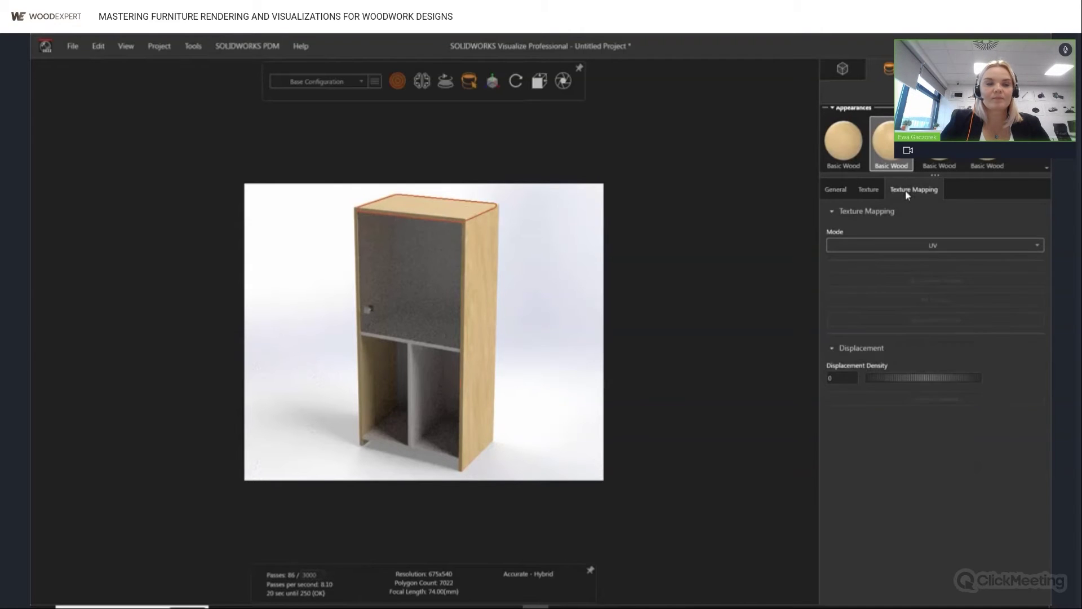
{"action": "left_click", "coordinate": [899, 246]}
{"action": "left_click", "coordinate": [860, 279]}
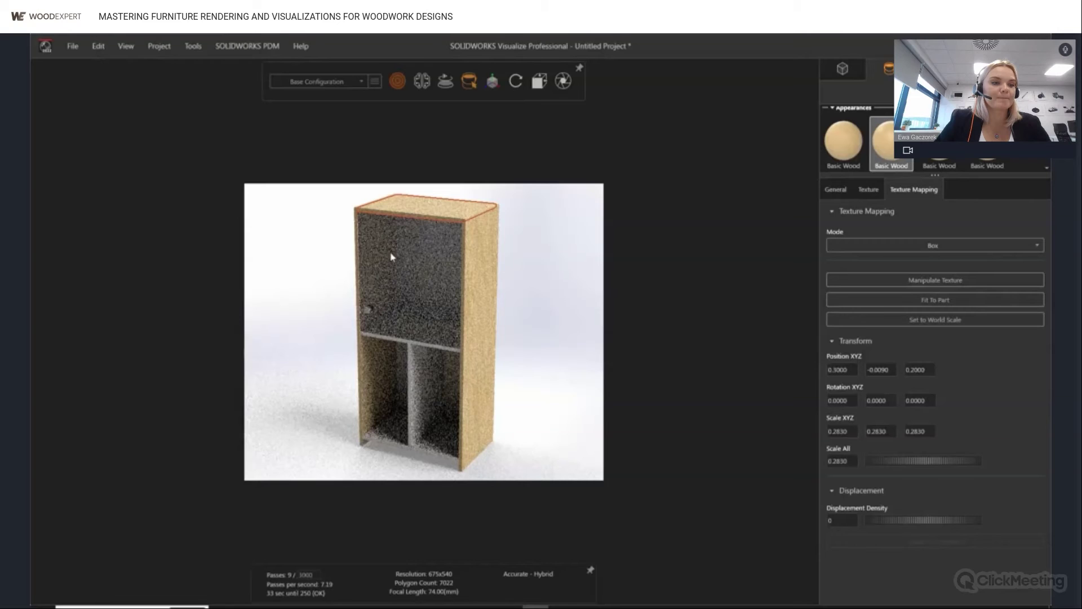
- Rotate the top panel's wood texture to 90 degrees and turn off Blend Texture
{"action": "left_click_drag", "start_coordinate": [421, 234], "coordinate": [427, 299]}
{"action": "scroll", "coordinate": [423, 263], "scroll_direction": "up", "scroll_amount": 5}
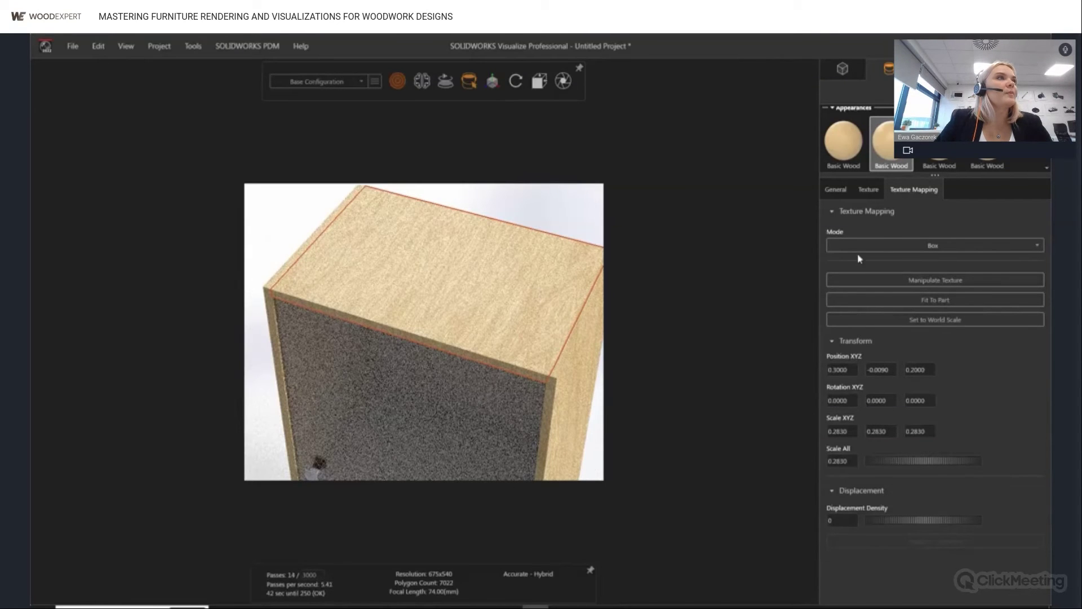
{"action": "left_click", "coordinate": [879, 192]}
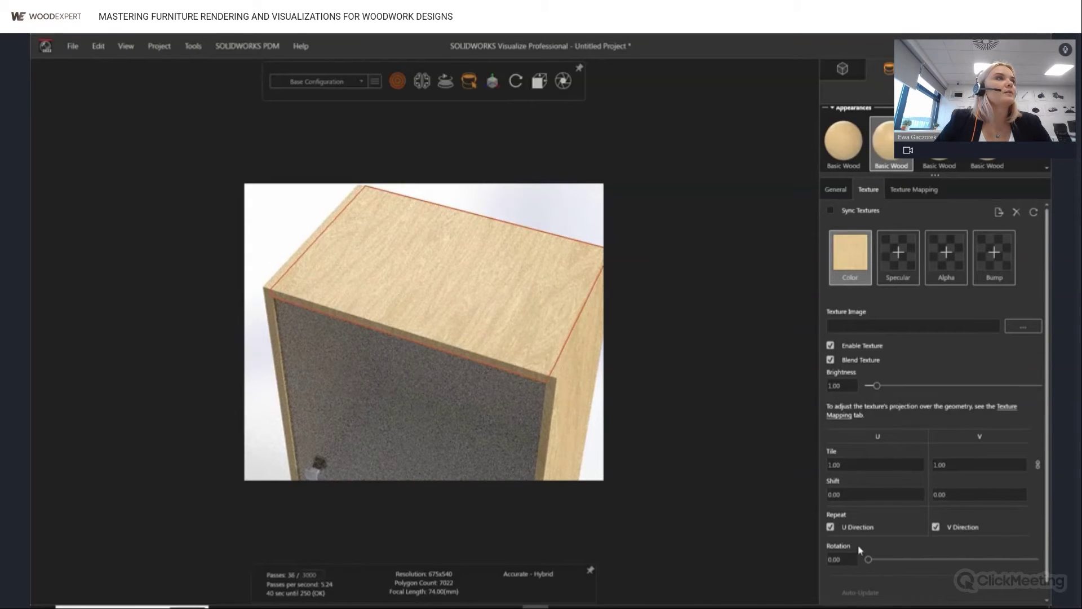
{"action": "left_click", "coordinate": [836, 556]}
{"action": "type", "text": "90"}
{"action": "left_click", "coordinate": [924, 363]}
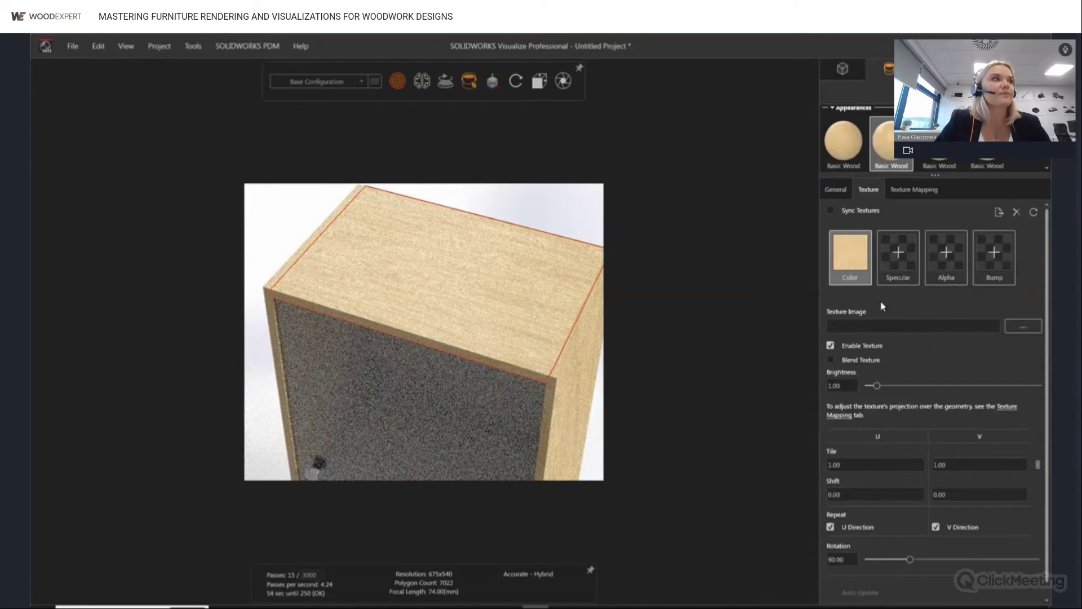
- Compare the general wood settings of the side and top panels and set the top panel's roughness to 43.67
{"action": "left_click", "coordinate": [836, 190]}
{"action": "left_click", "coordinate": [577, 369]}
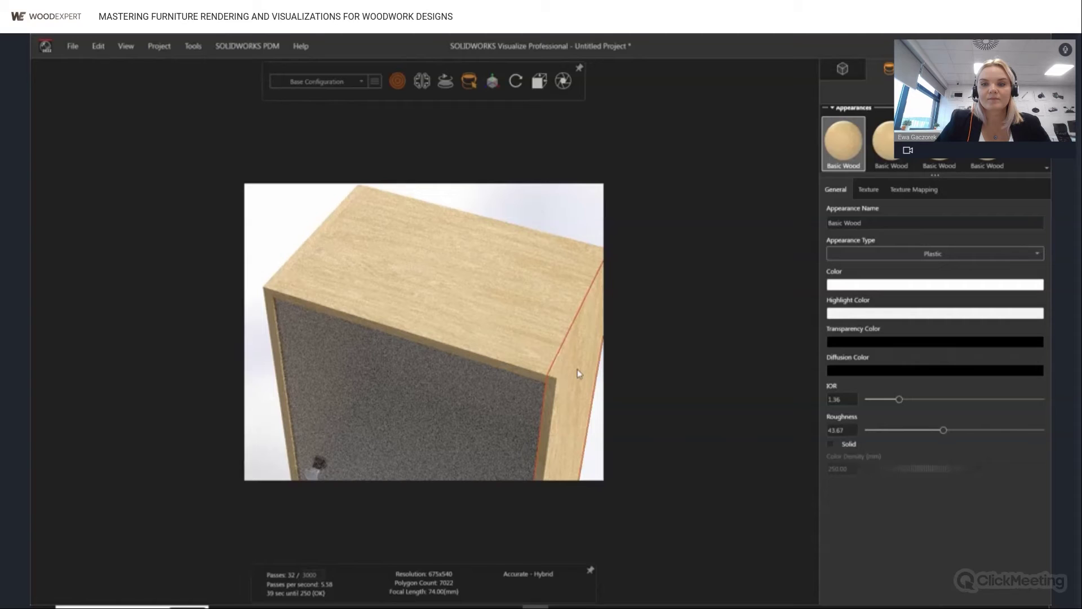
{"action": "left_click", "coordinate": [540, 327]}
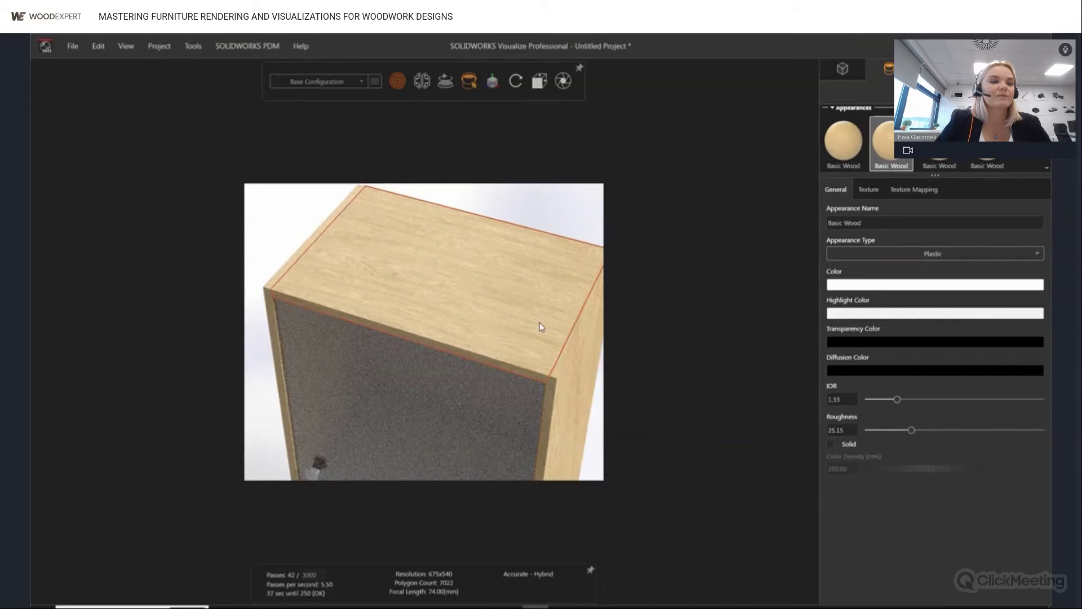
{"action": "left_click", "coordinate": [588, 366]}
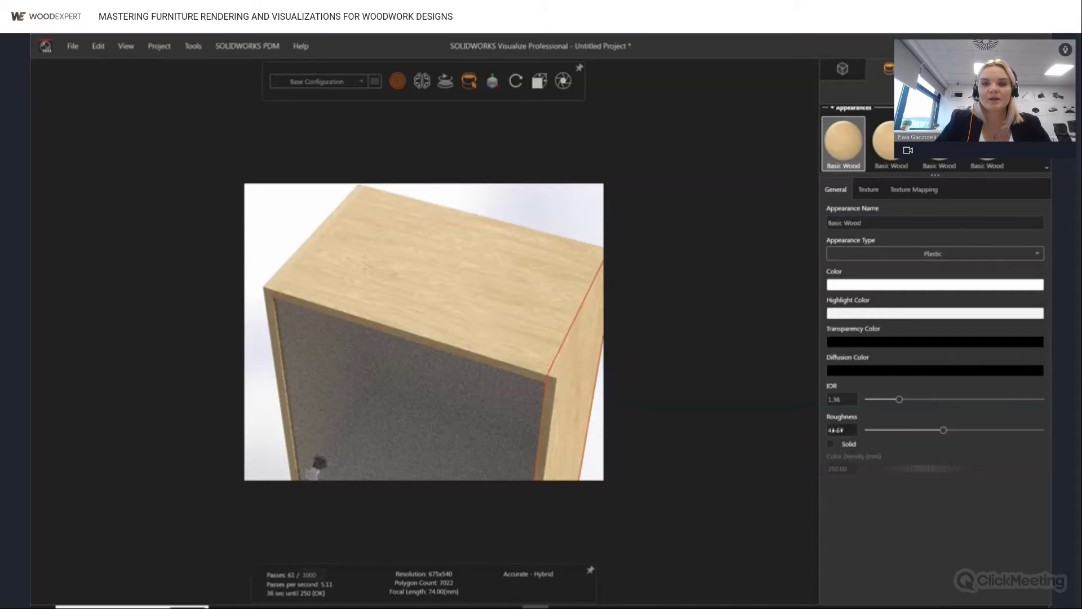
{"action": "left_click", "coordinate": [562, 291]}
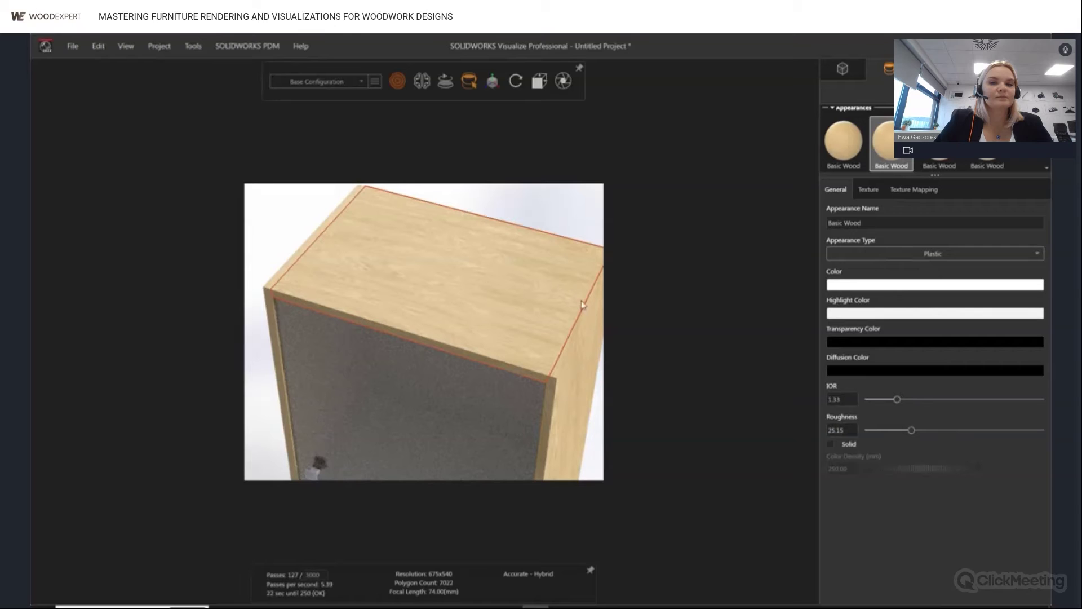
{"action": "type", "text": "43.67"}
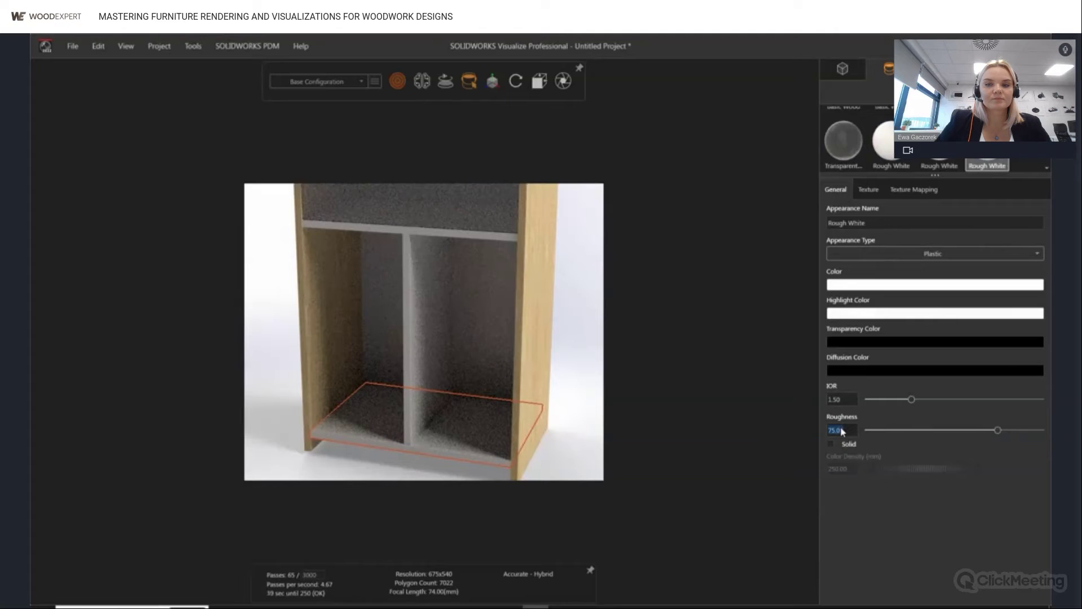
- Set the roughness of the Rough White appearances on the bottom shelf and vertical divider to 55
{"action": "type", "text": "55"}
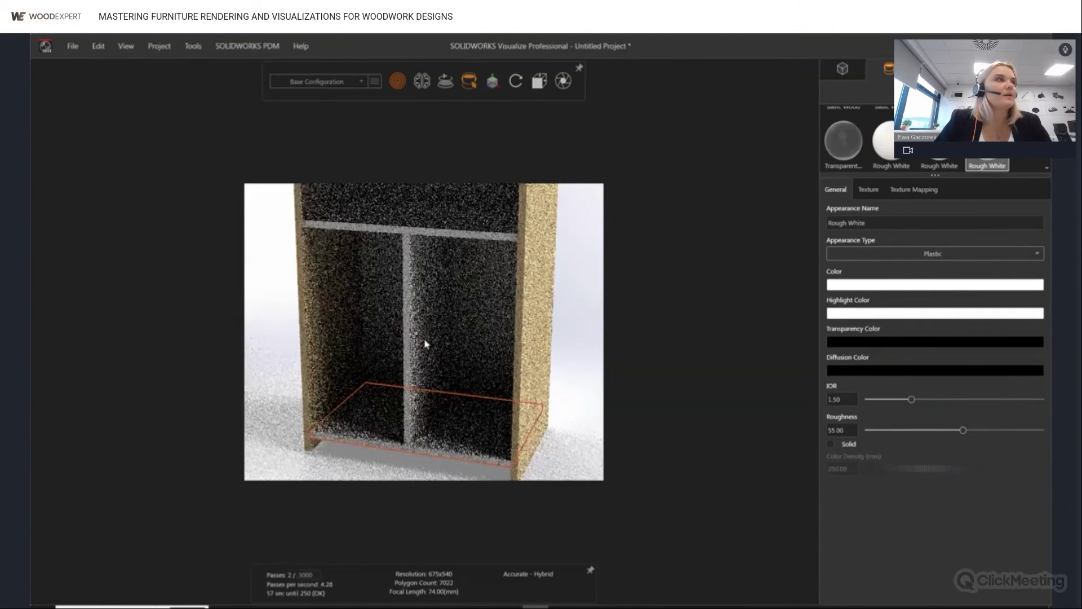
{"action": "left_click", "coordinate": [424, 337]}
{"action": "double_click", "coordinate": [842, 430]}
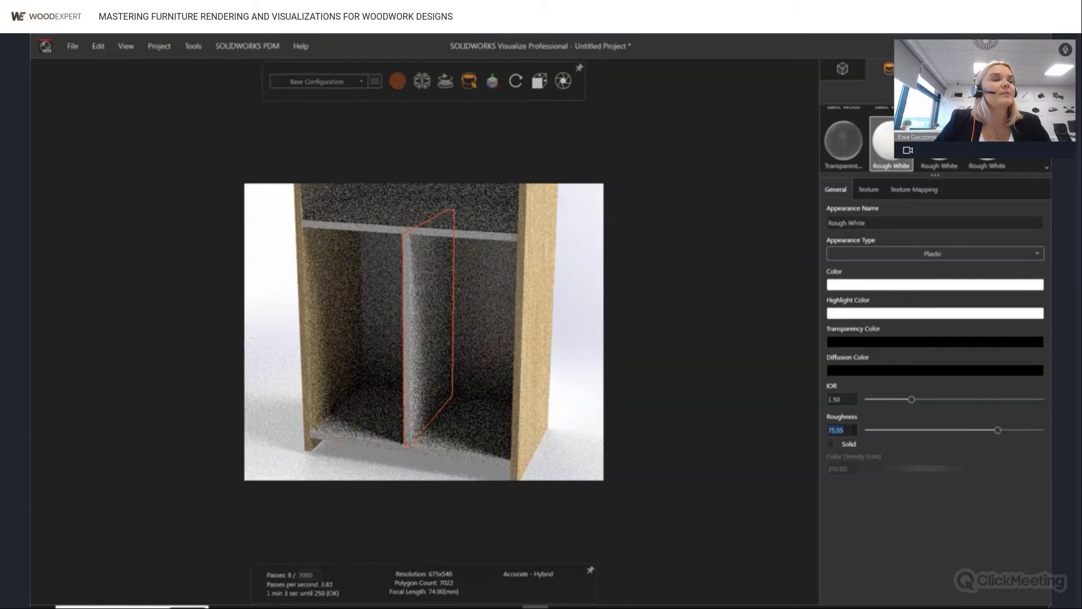
{"action": "type", "text": "55"}
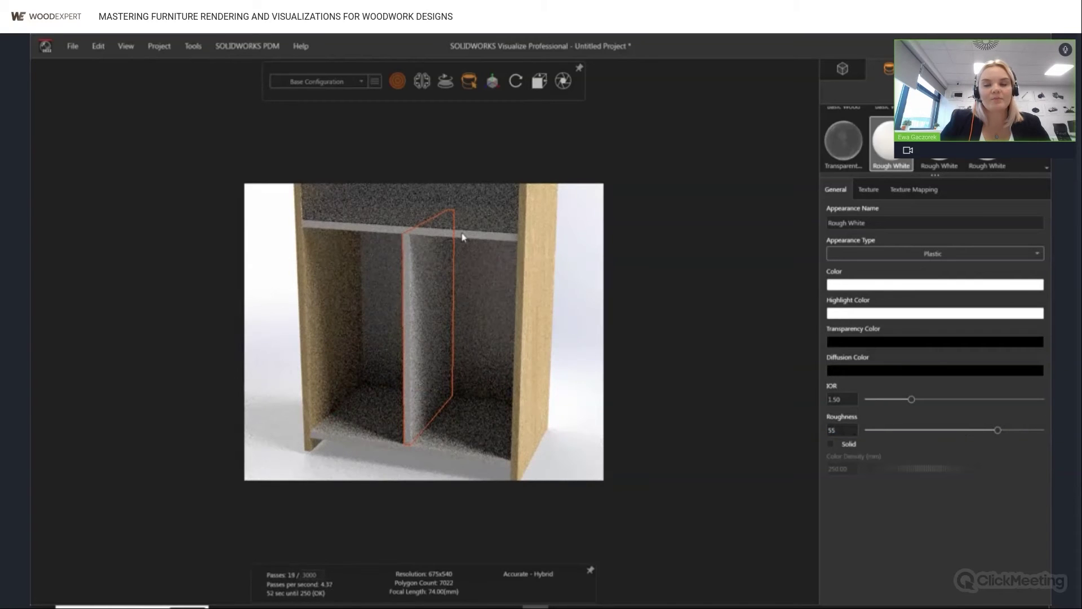
- Set the roughness of the Rough White appearance on the horizontal shelf below the door to 55
{"action": "left_click", "coordinate": [465, 238]}
{"action": "double_click", "coordinate": [841, 430]}
{"action": "type", "text": "55"}
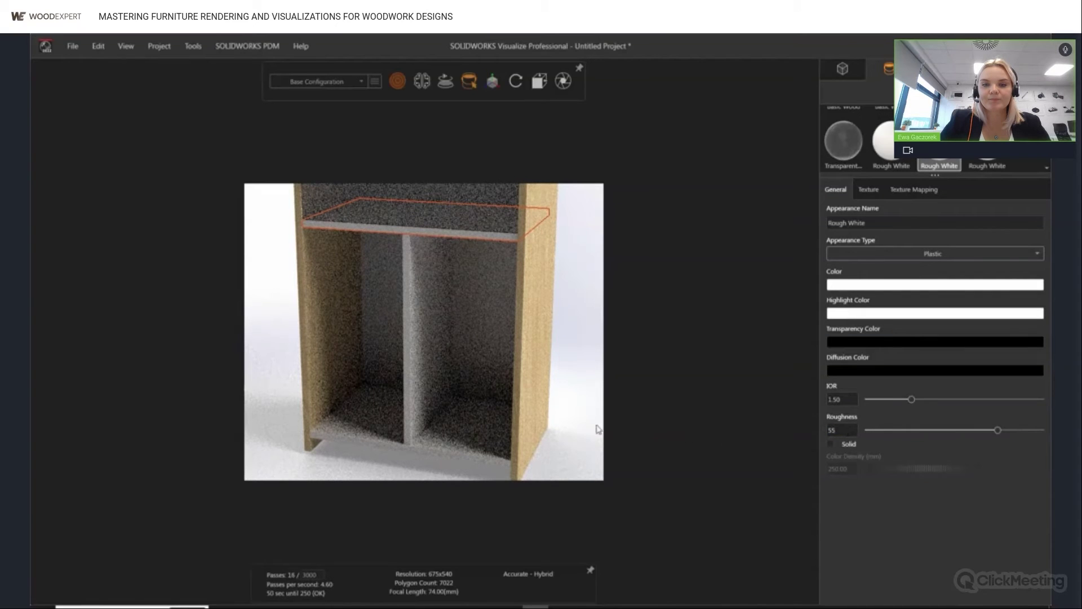
{"action": "key", "text": "Return"}
- Lower the IOR of the door's Transparent Glass appearance to about 1.24
{"action": "scroll", "coordinate": [579, 322], "scroll_direction": "down", "scroll_amount": 5}
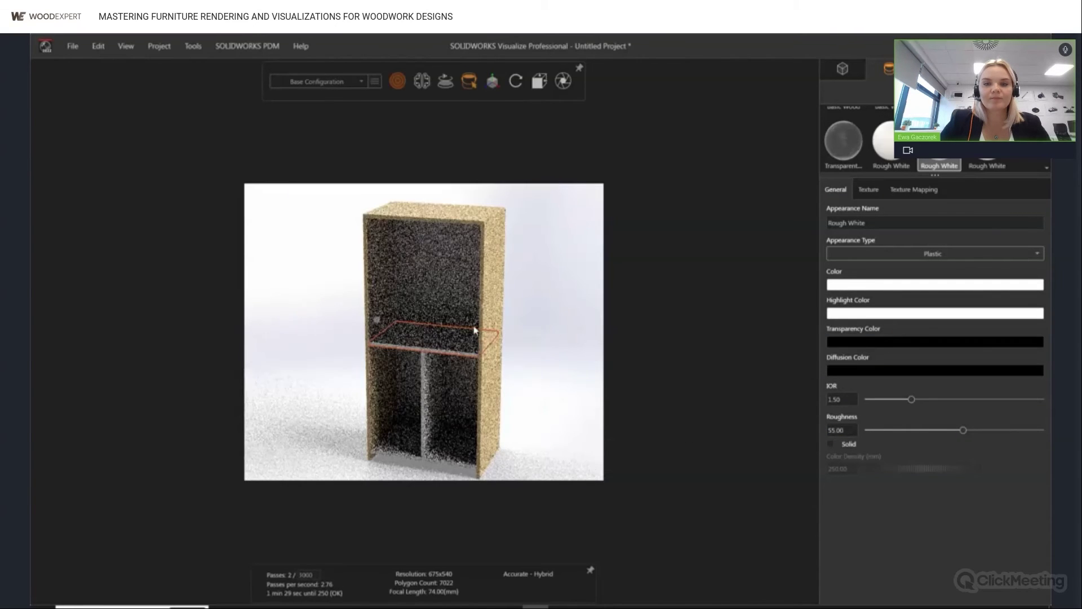
{"action": "left_click", "coordinate": [452, 281]}
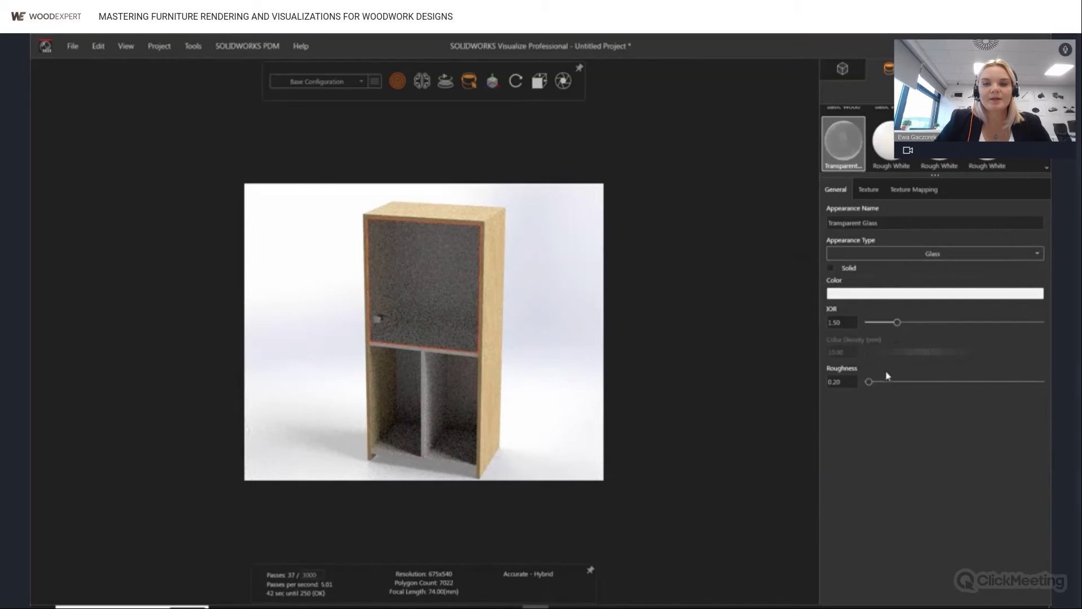
{"action": "left_click_drag", "start_coordinate": [897, 322], "coordinate": [906, 323]}
{"action": "left_click_drag", "start_coordinate": [910, 326], "coordinate": [886, 333]}
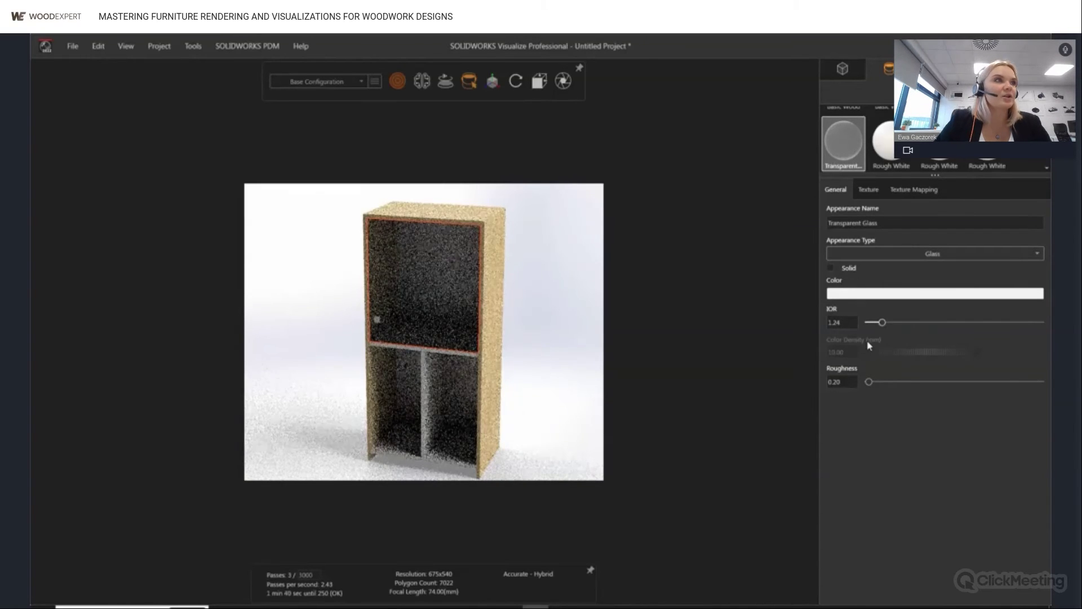
{"action": "left_click_drag", "start_coordinate": [882, 322], "coordinate": [883, 326]}
- Review the texture and texture mapping settings of the door's Transparent Glass appearance
{"action": "left_click", "coordinate": [871, 190]}
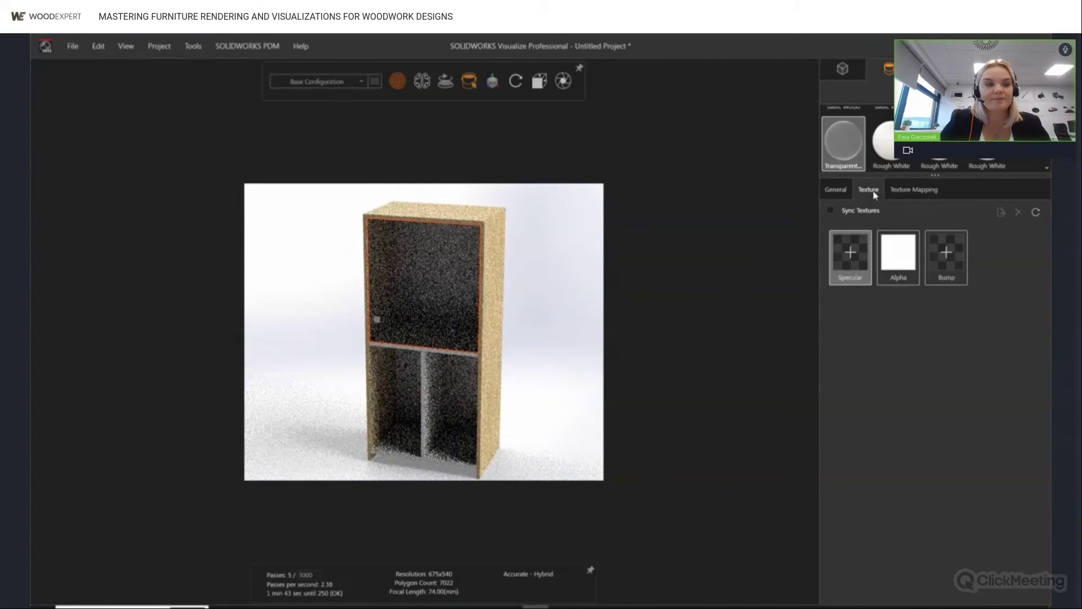
{"action": "left_click", "coordinate": [900, 197]}
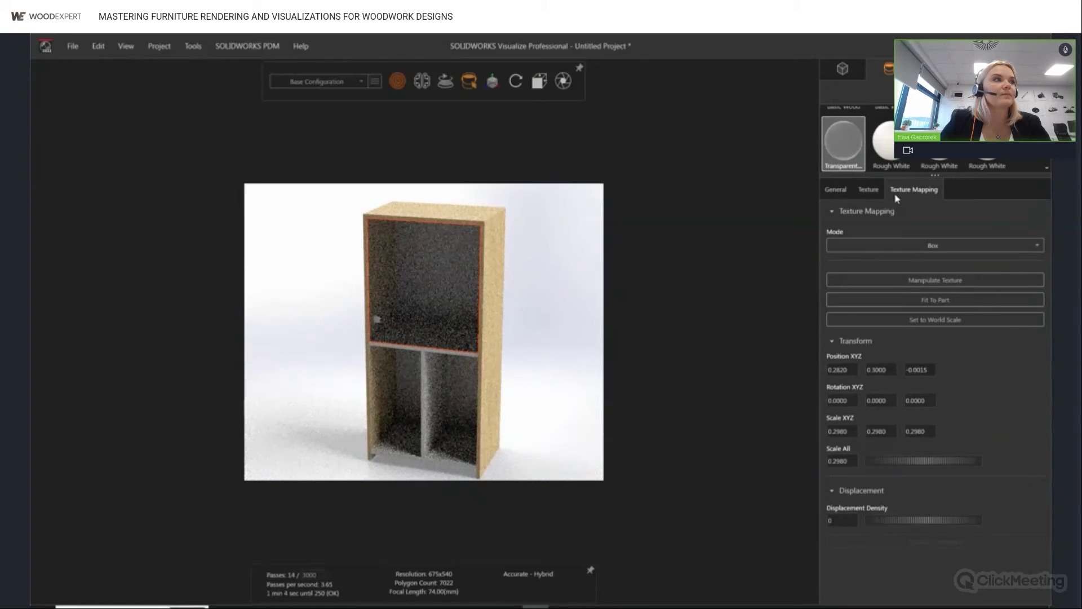
{"action": "scroll", "coordinate": [458, 271], "scroll_direction": "up", "scroll_amount": 5}
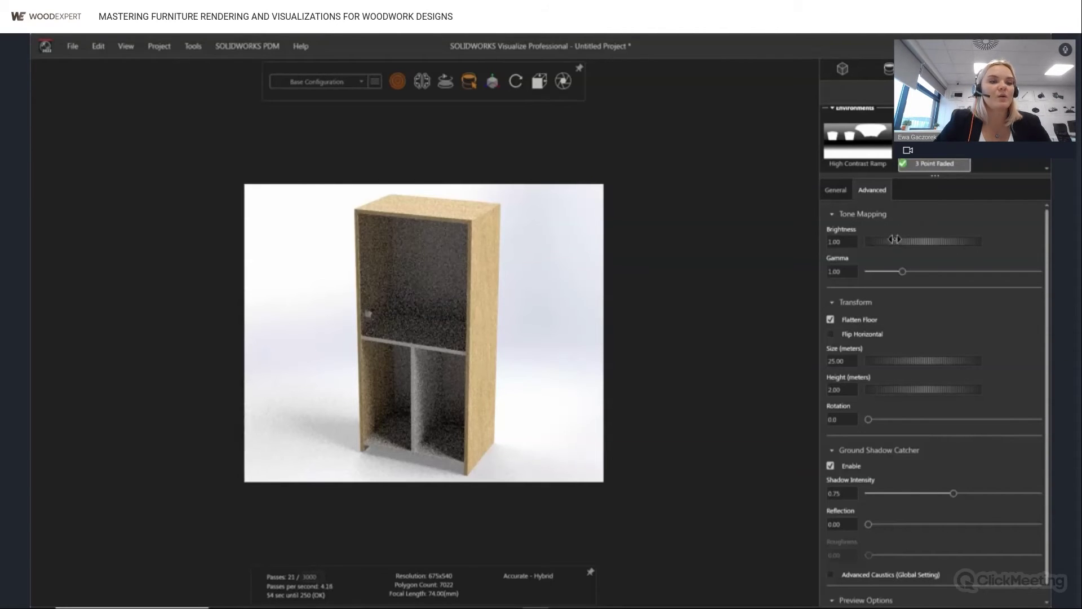
- Set the tone mapping brightness of the 3 Point Faded environment to 0.81
{"action": "left_click_drag", "start_coordinate": [904, 239], "coordinate": [934, 240]}
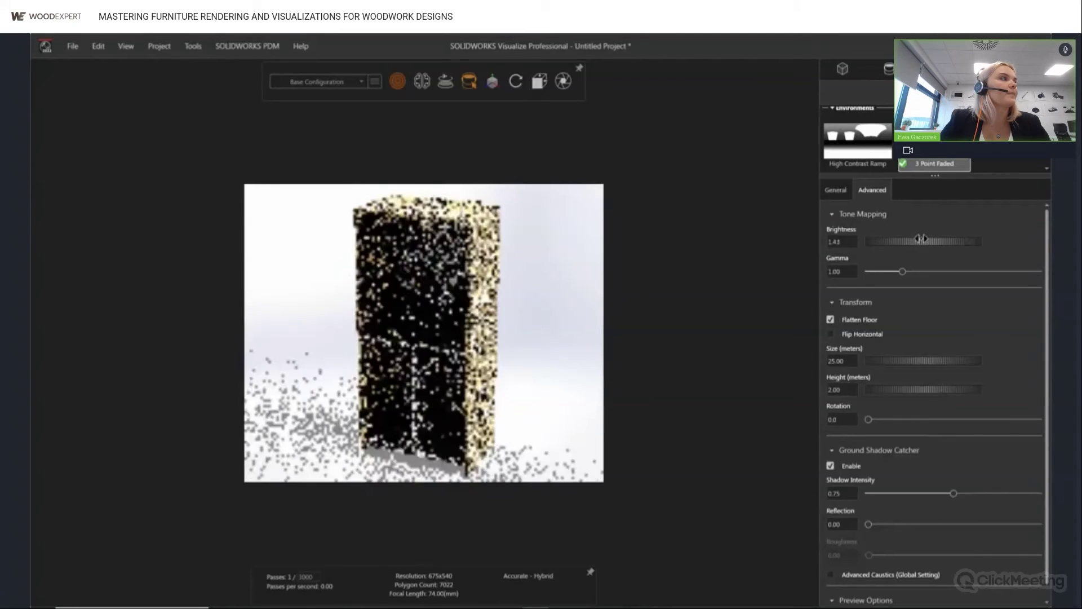
{"action": "left_click_drag", "start_coordinate": [934, 239], "coordinate": [889, 244]}
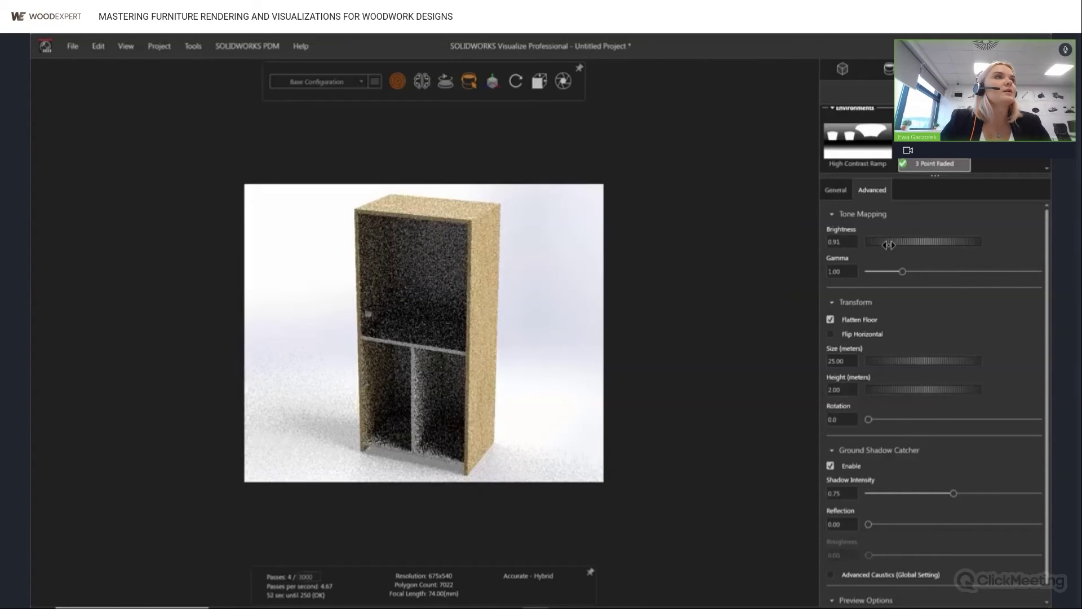
{"action": "left_click_drag", "start_coordinate": [888, 245], "coordinate": [883, 245]}
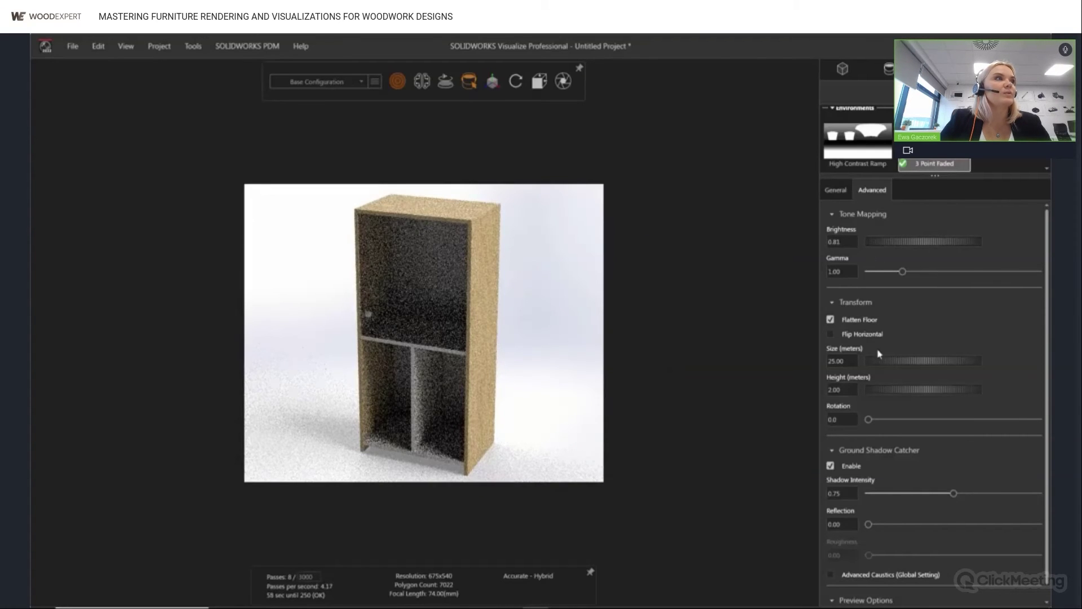
- Rotate the 3 Point Faded environment to 98.4 degrees to change the lighting direction on the cabinet
{"action": "scroll", "coordinate": [968, 353], "scroll_direction": "down", "scroll_amount": 1}
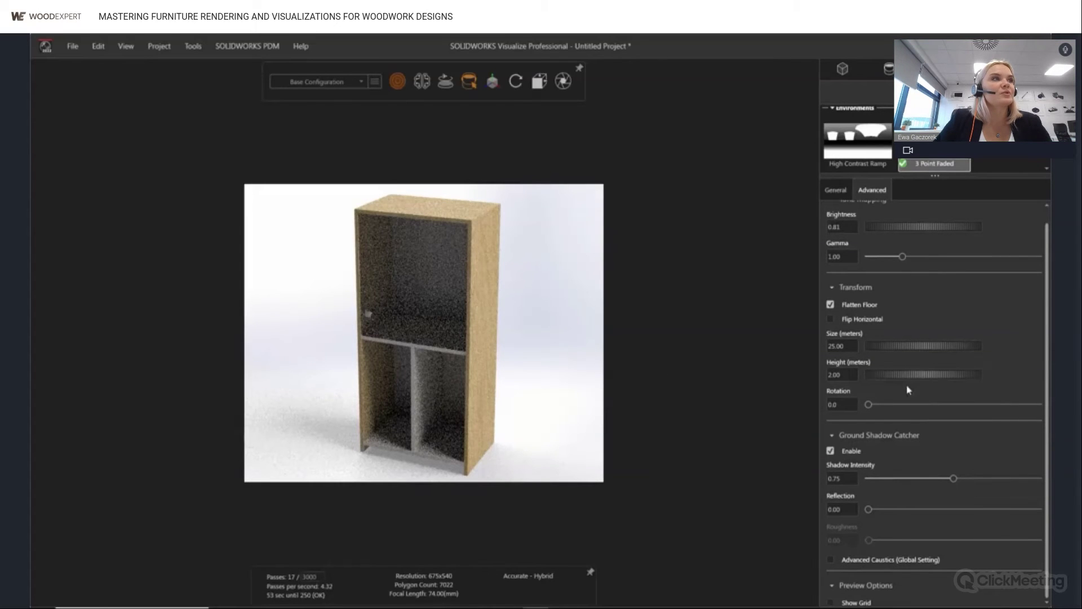
{"action": "left_click_drag", "start_coordinate": [868, 404], "coordinate": [910, 407]}
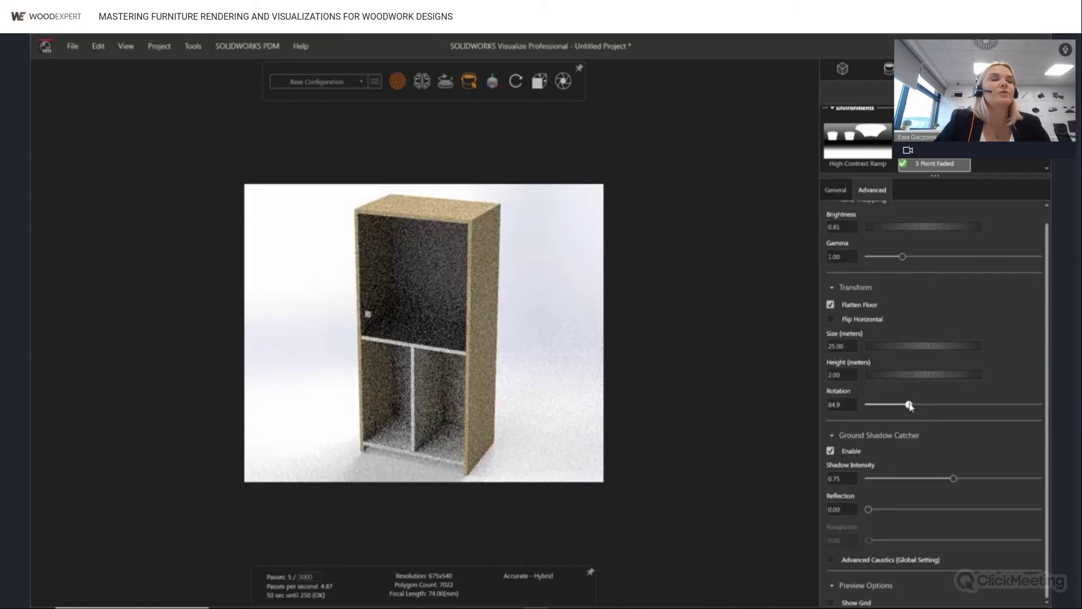
{"action": "left_click_drag", "start_coordinate": [910, 405], "coordinate": [915, 406]}
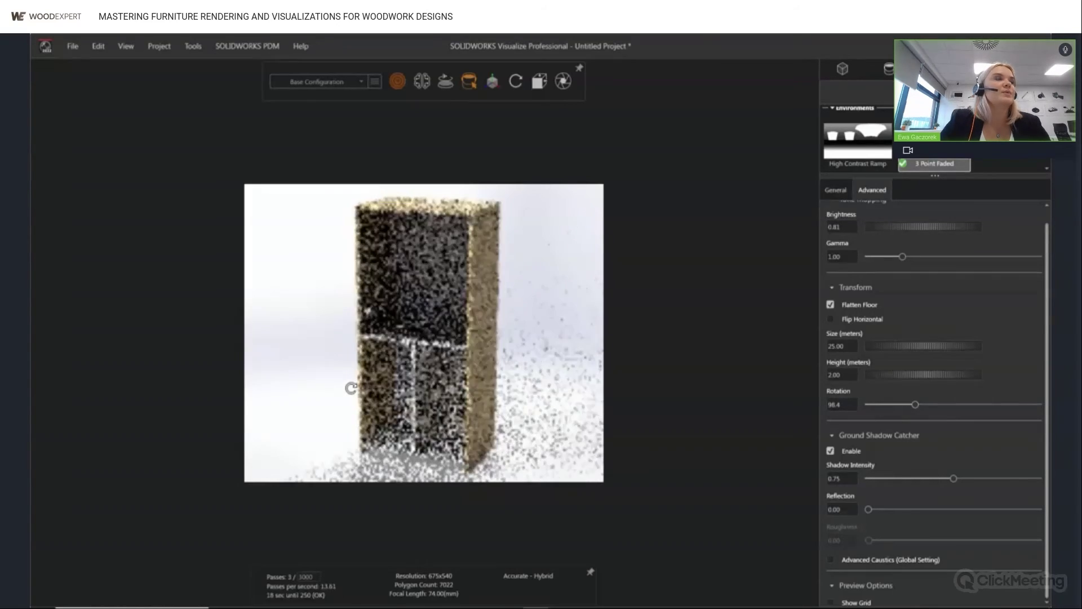
- Rotate the 3 Point Faded environment to 82.7 degrees and set the ground shadow catcher's reflection to 0.25
{"action": "middle_click_drag", "start_coordinate": [350, 377], "coordinate": [350, 374]}
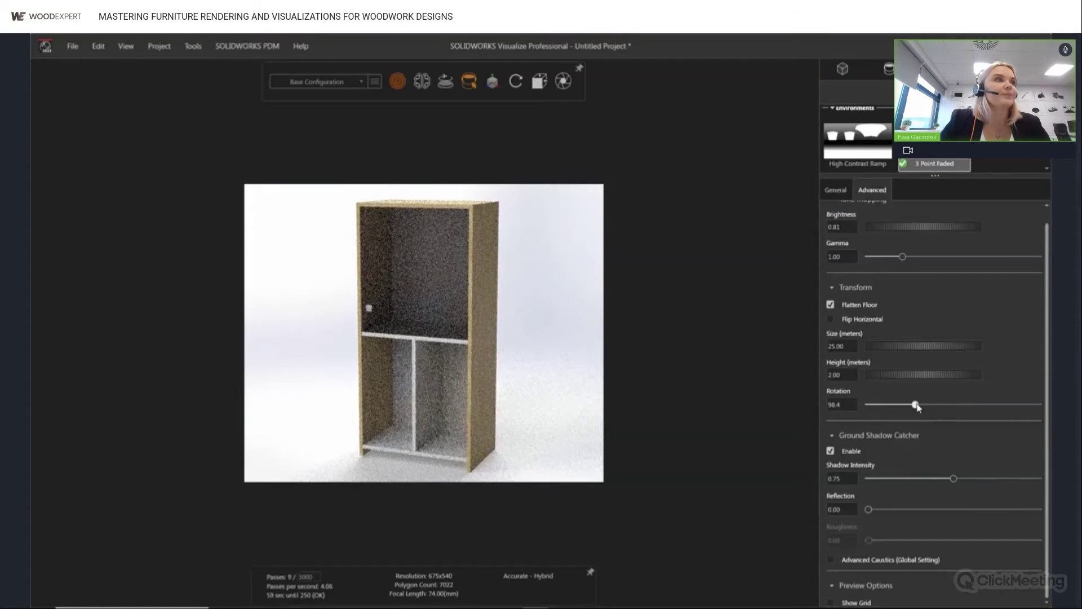
{"action": "left_click_drag", "start_coordinate": [915, 404], "coordinate": [909, 405]}
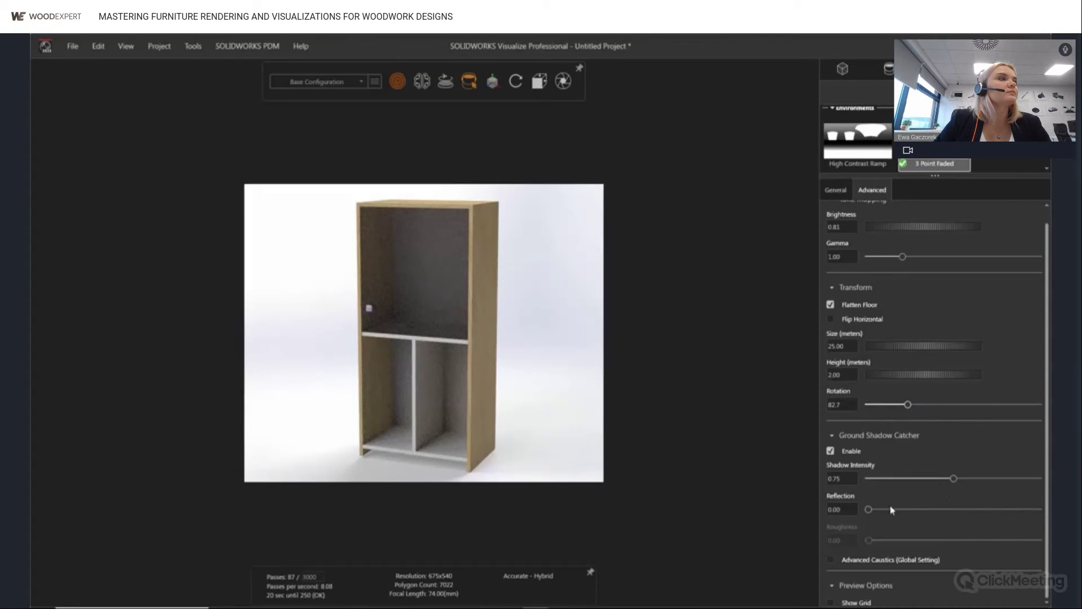
{"action": "left_click_drag", "start_coordinate": [868, 509], "coordinate": [911, 510]}
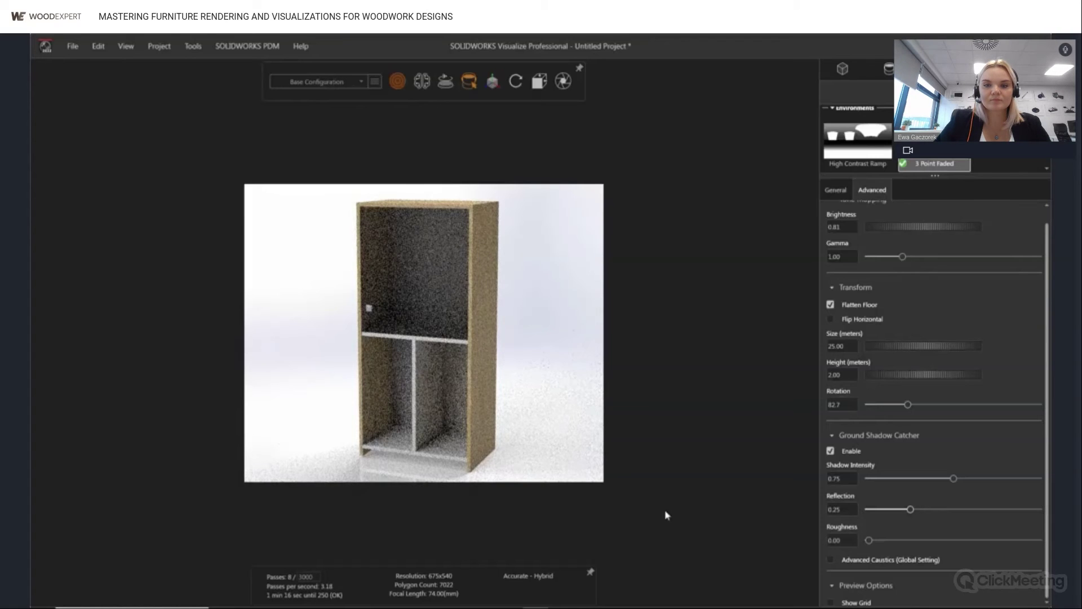
{"action": "scroll", "coordinate": [404, 469], "scroll_direction": "up", "scroll_amount": 5}
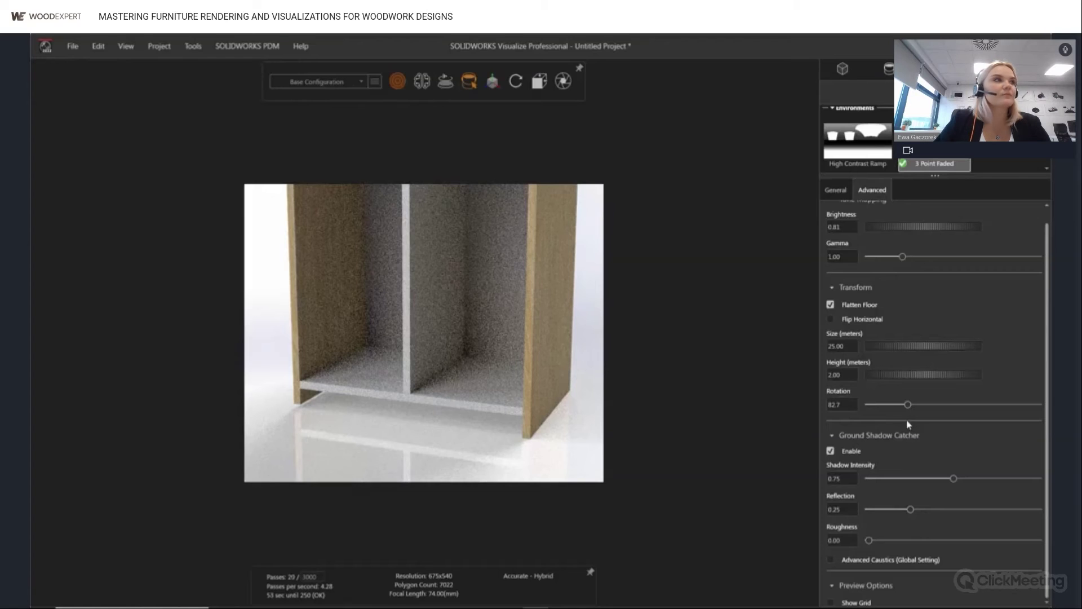
- Rotate the 3 Point Faded environment to 59.1 degrees
{"action": "left_click_drag", "start_coordinate": [908, 404], "coordinate": [907, 404]}
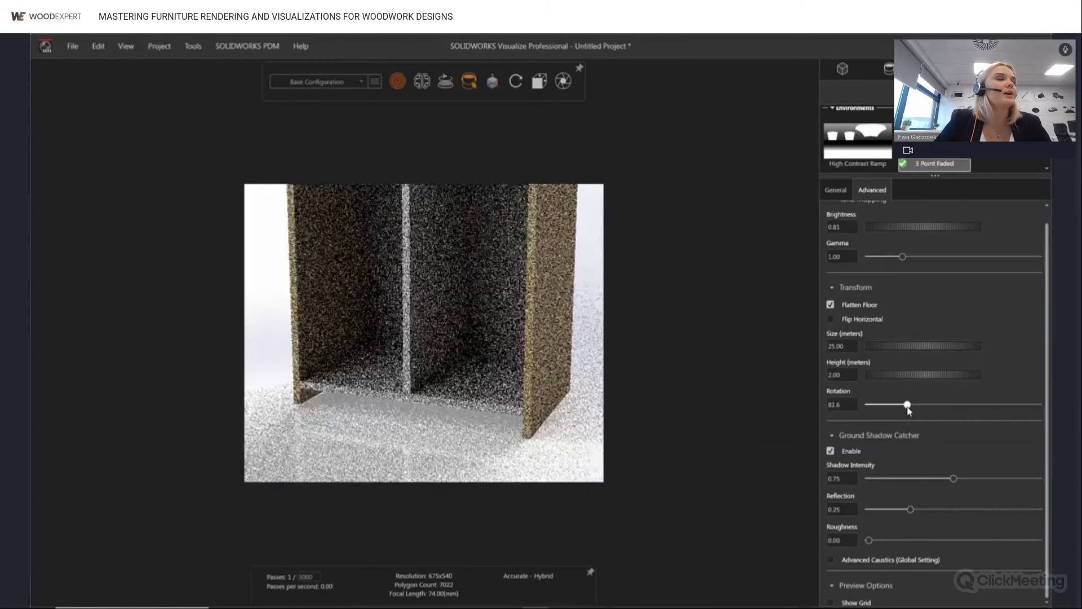
{"action": "mouse_move", "coordinate": [907, 404]}
{"action": "left_mouse_down"}
{"action": "mouse_move", "coordinate": [989, 405]}
{"action": "mouse_move", "coordinate": [907, 404]}
{"action": "left_mouse_up"}
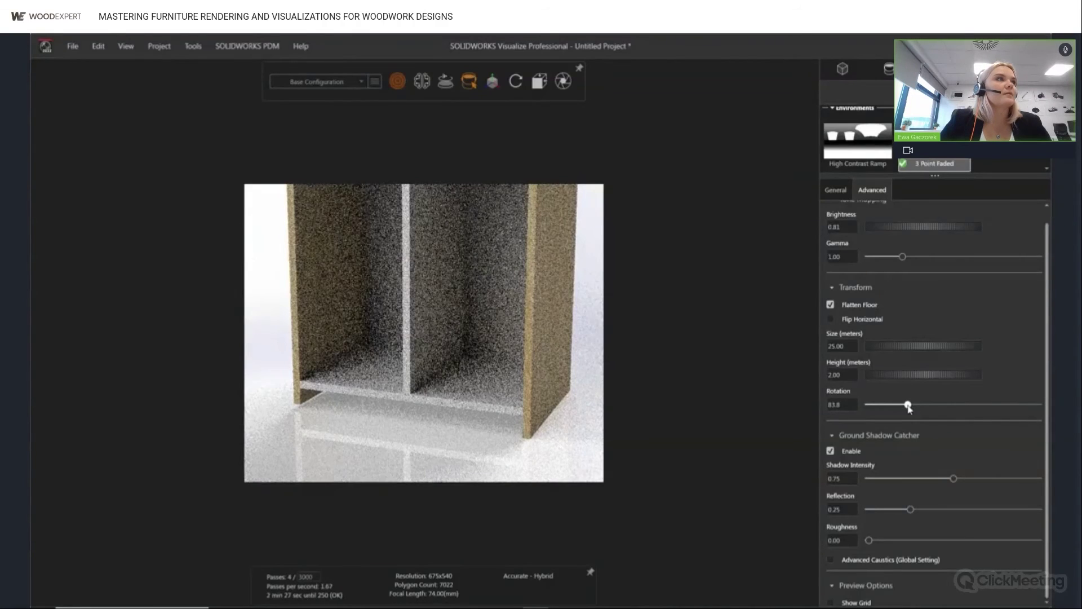
{"action": "left_click_drag", "start_coordinate": [907, 405], "coordinate": [896, 404]}
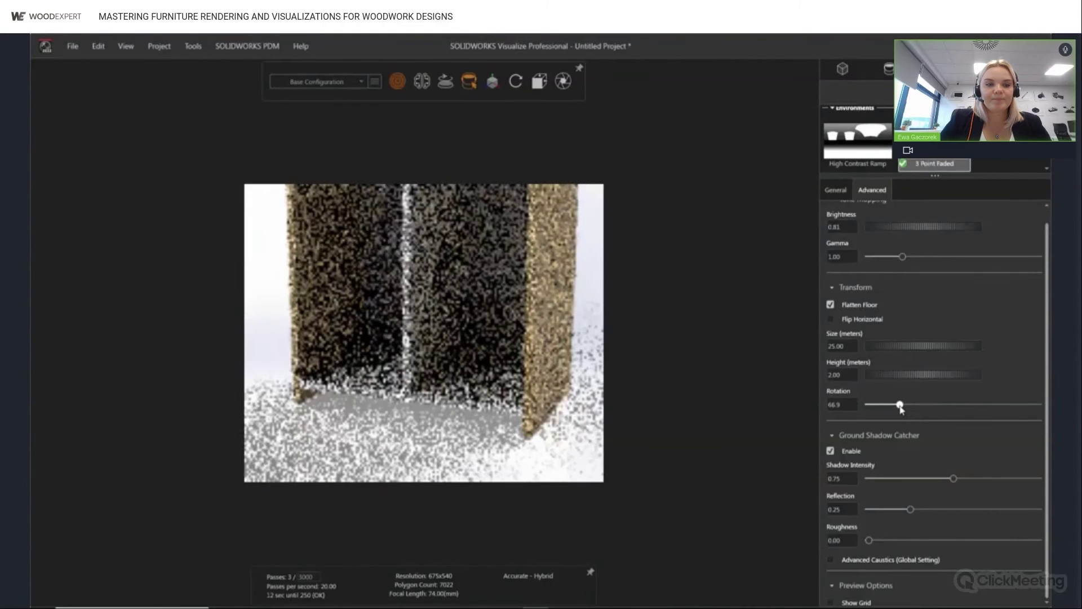
- Set the ground shadow catcher to shadow intensity 0.78, reflection 0.32 and roughness 0.06, and rotate the environment to 144.6 degrees
{"action": "mouse_move", "coordinate": [957, 482]}
{"action": "left_mouse_down"}
{"action": "mouse_move", "coordinate": [1008, 482]}
{"action": "mouse_move", "coordinate": [956, 484]}
{"action": "left_mouse_up"}
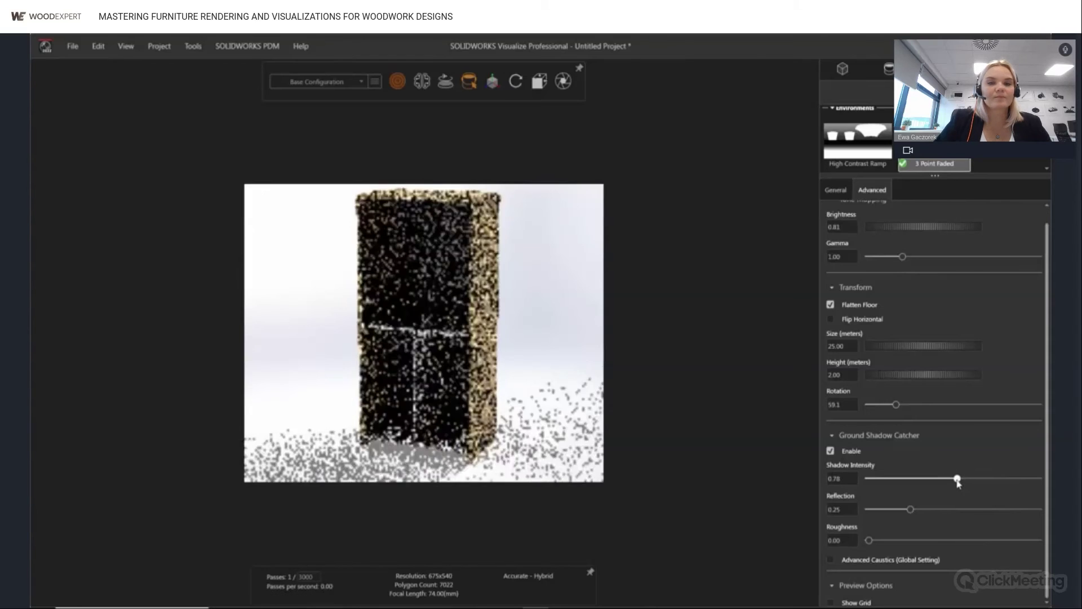
{"action": "left_click_drag", "start_coordinate": [956, 483], "coordinate": [964, 484]}
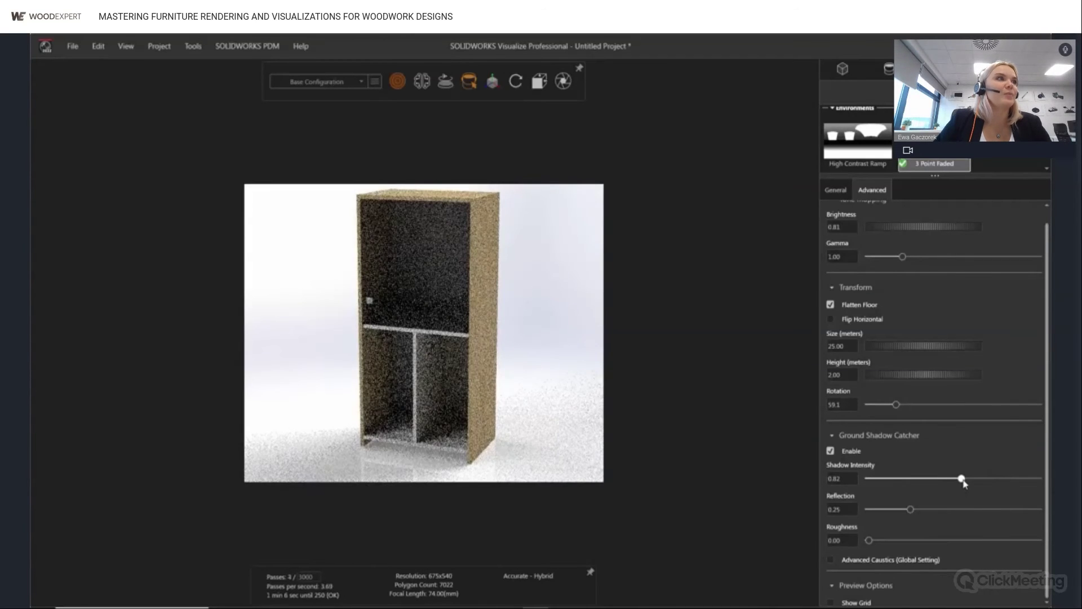
{"action": "left_click_drag", "start_coordinate": [964, 483], "coordinate": [957, 480]}
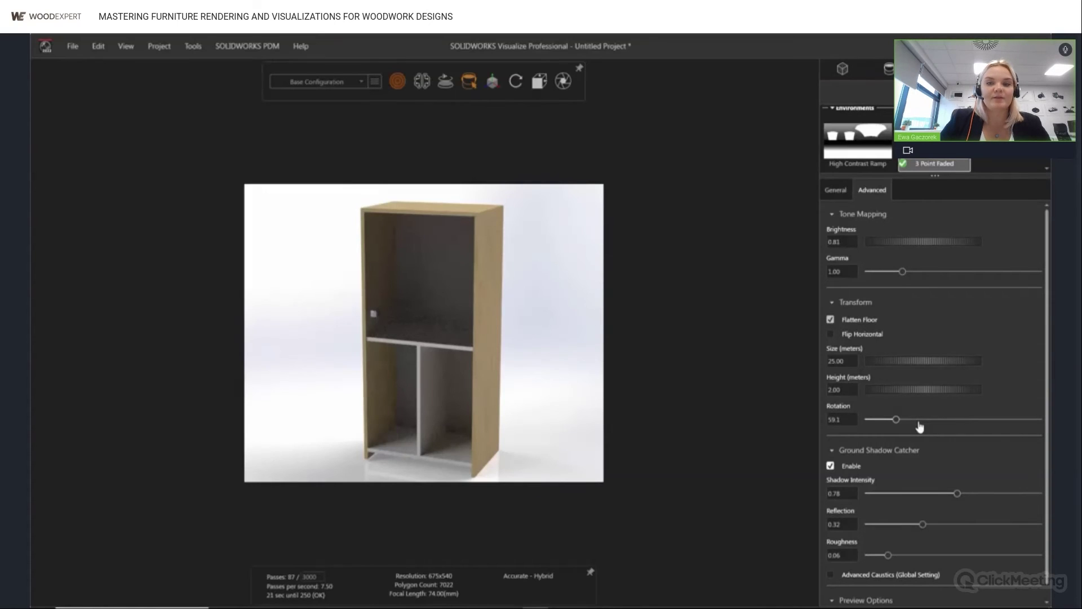
{"action": "left_click_drag", "start_coordinate": [897, 420], "coordinate": [940, 420]}
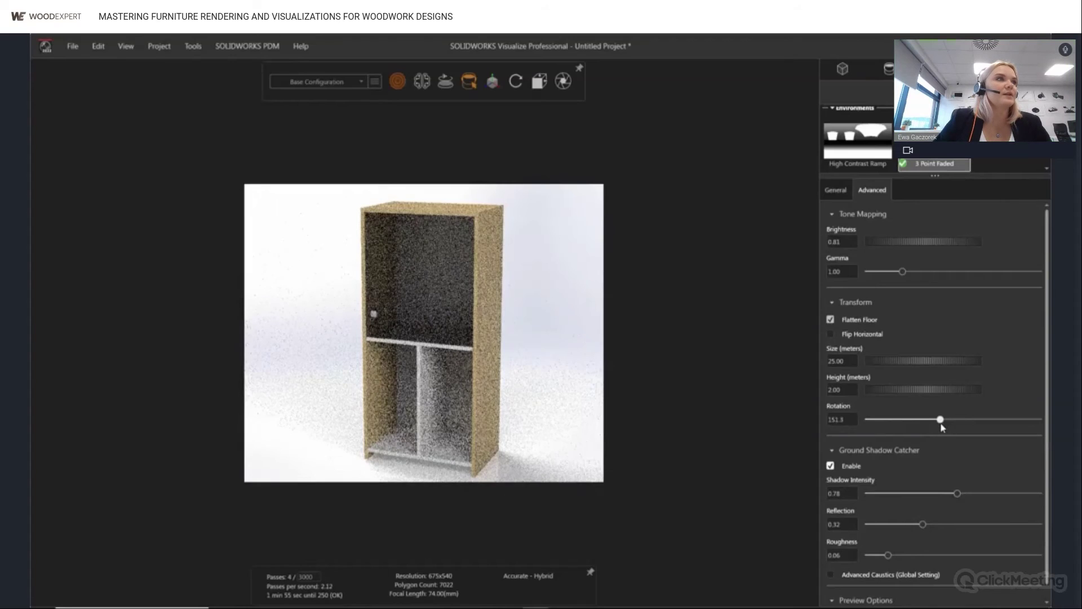
- Lower the IOR of the door's Transparent Glass appearance to 1.15
{"action": "left_click", "coordinate": [435, 248]}
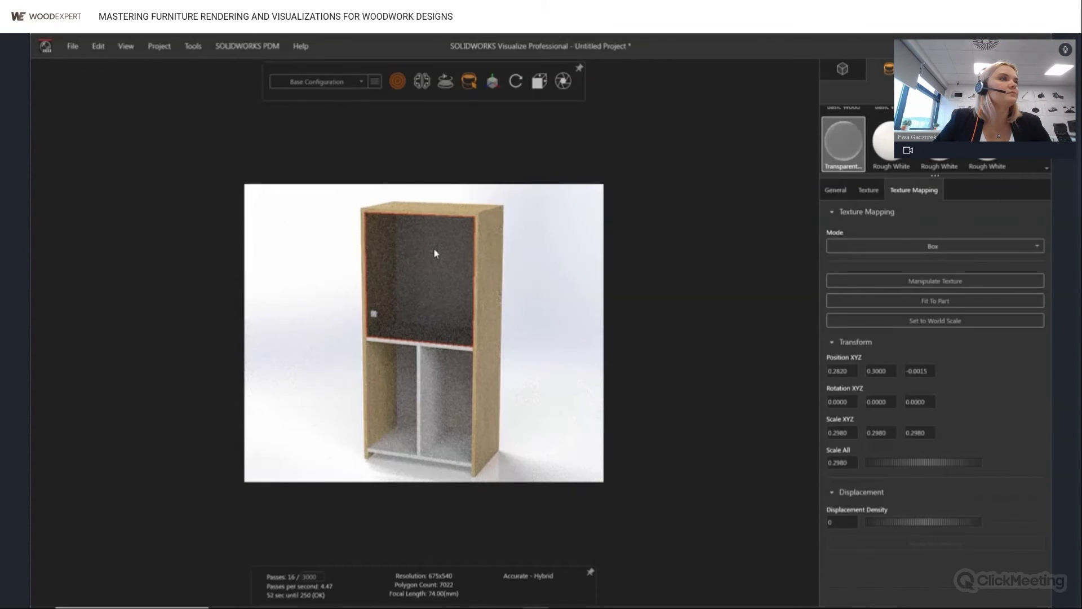
{"action": "left_click", "coordinate": [829, 190]}
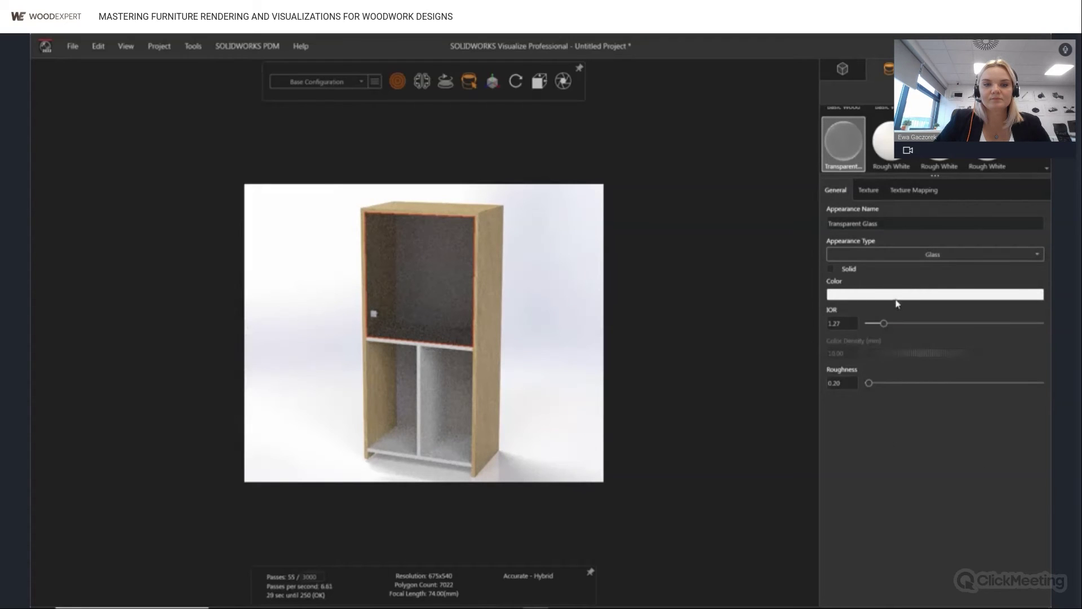
{"action": "left_click_drag", "start_coordinate": [883, 324], "coordinate": [876, 324]}
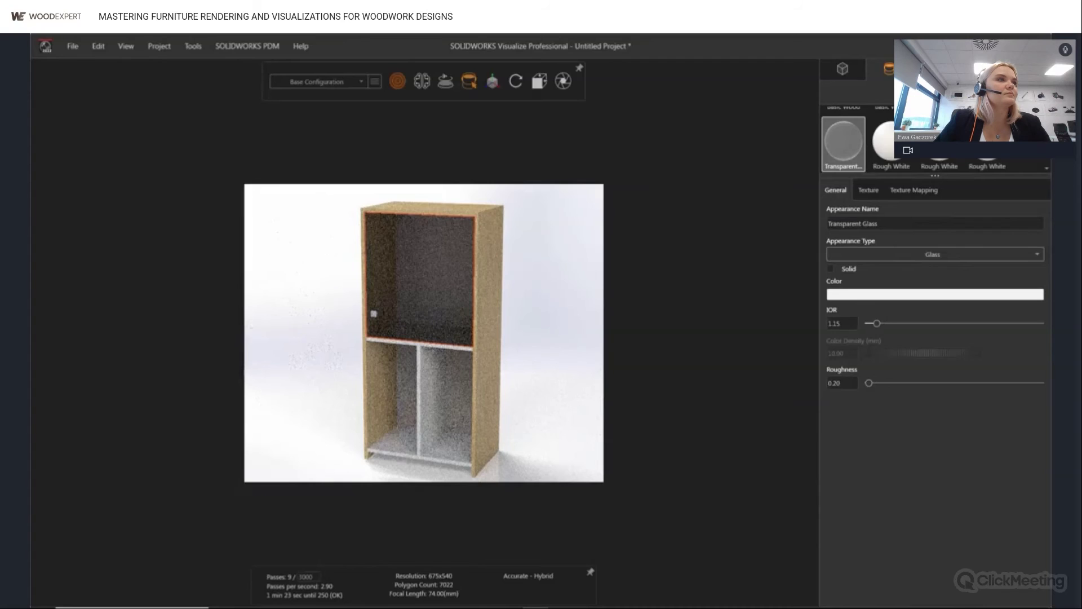
- Review the 3 Point Faded environment's advanced settings and the aspect ratio presets of the SOLIDWORKS Viewport camera
{"action": "left_click", "coordinate": [935, 70]}
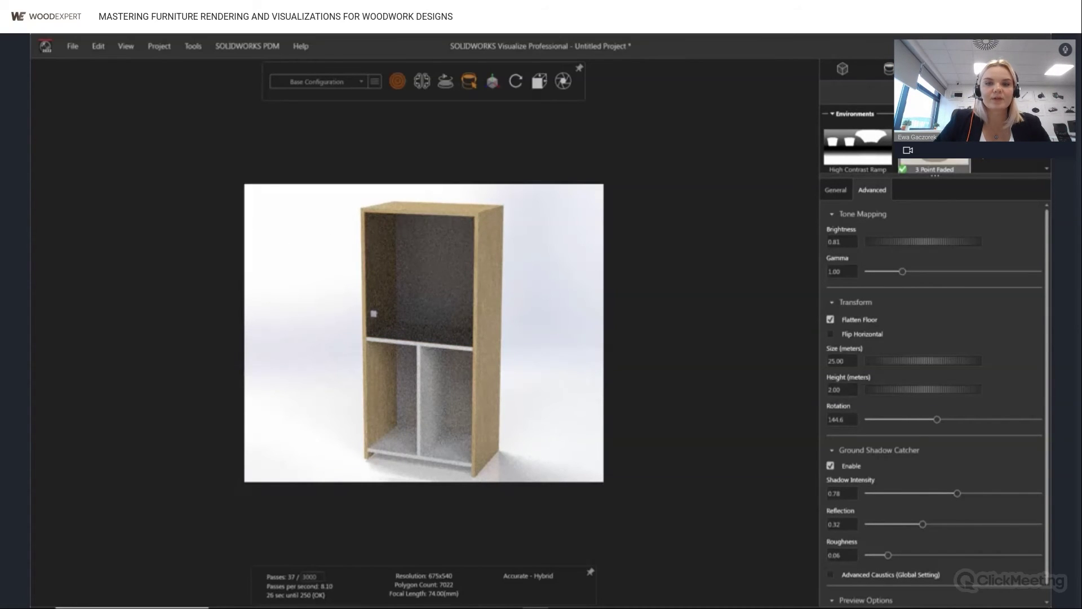
{"action": "left_click_drag", "start_coordinate": [496, 295], "coordinate": [493, 296]}
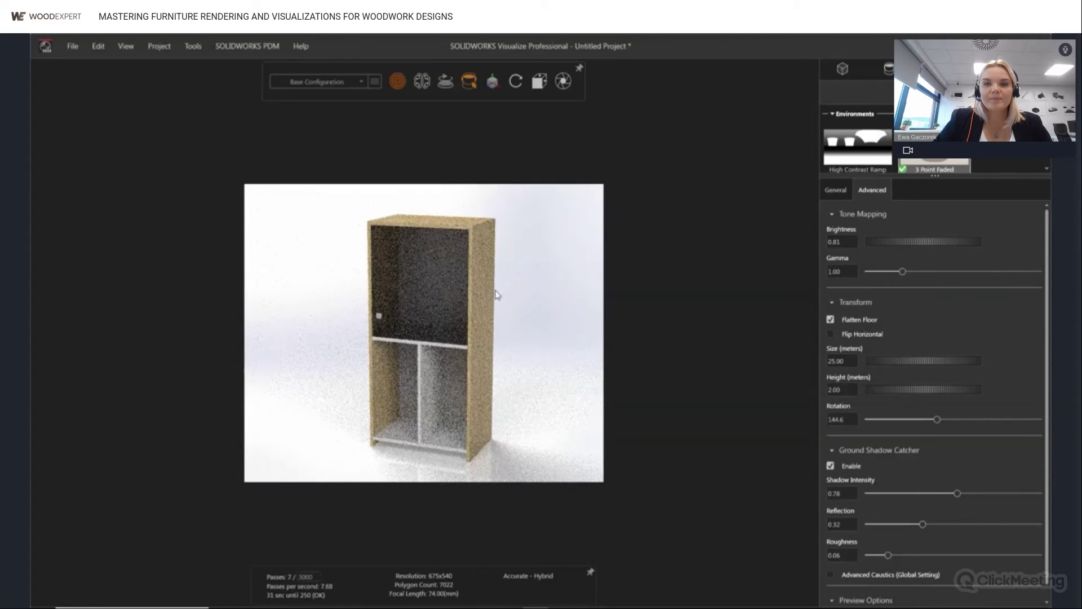
{"action": "scroll", "coordinate": [967, 282], "scroll_direction": "down", "scroll_amount": 1}
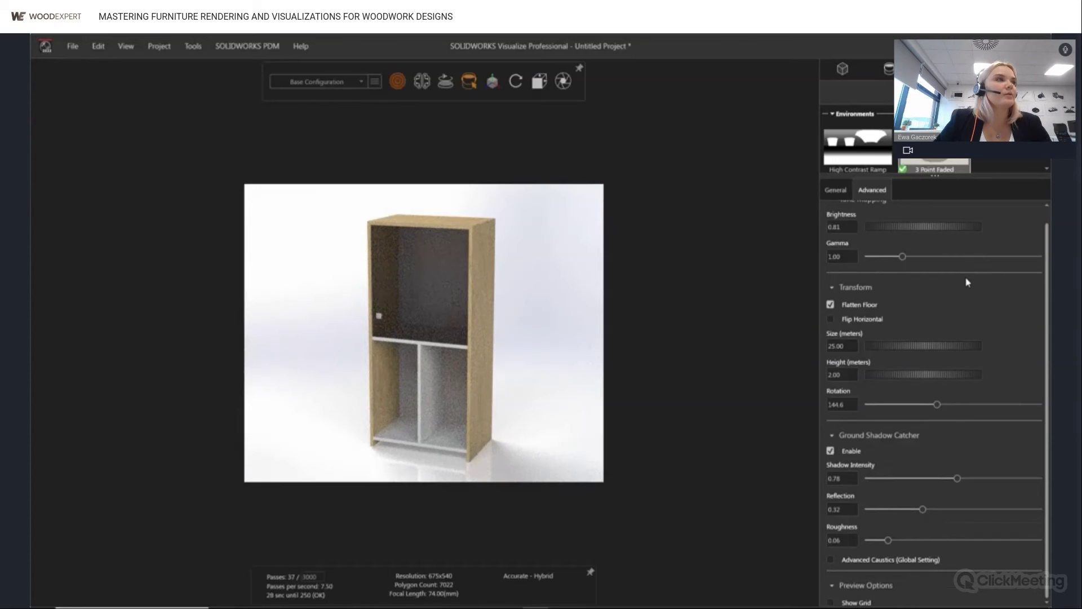
{"action": "left_click", "coordinate": [981, 69]}
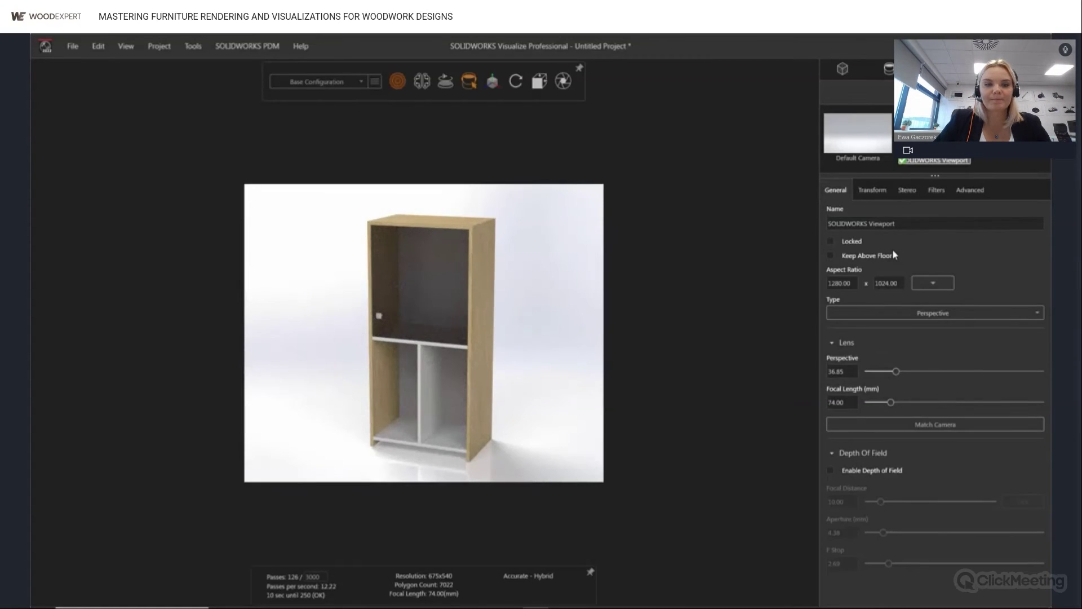
{"action": "left_click", "coordinate": [932, 285]}
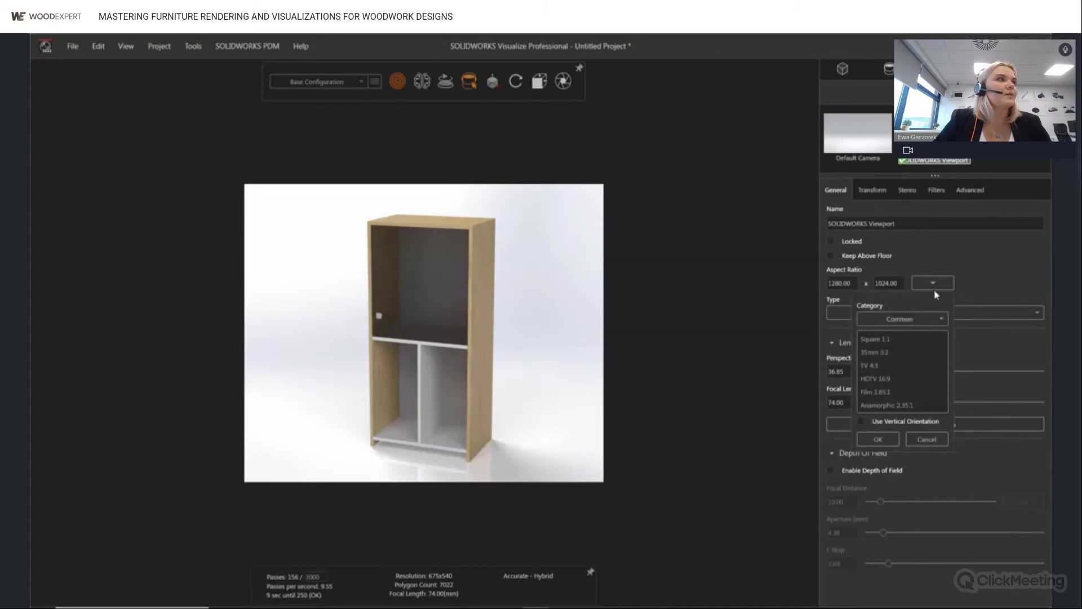
{"action": "left_click", "coordinate": [983, 296]}
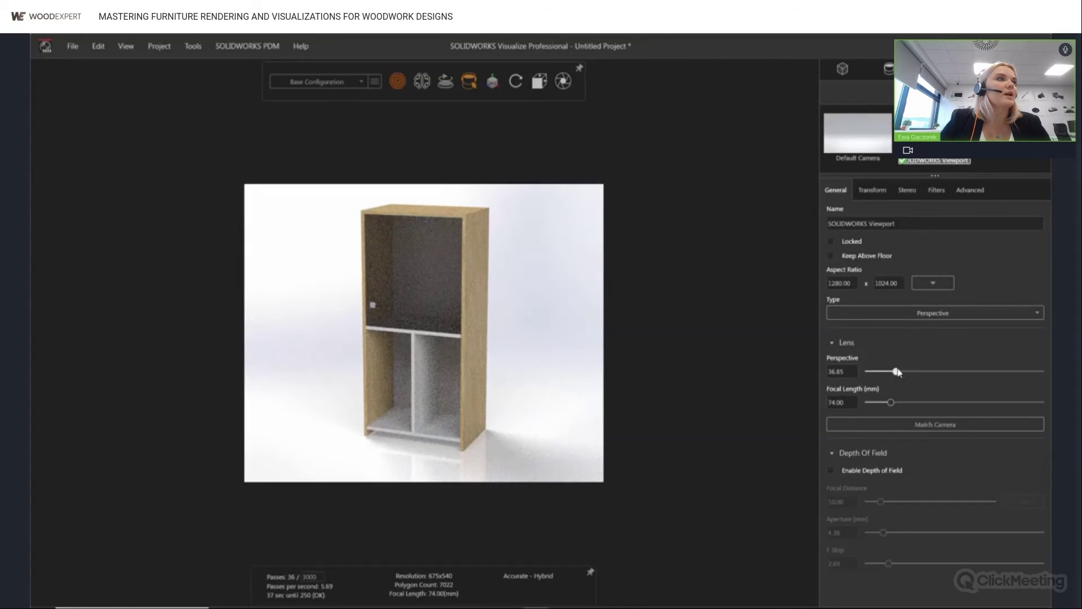
- Set the SOLIDWORKS Viewport camera's lens perspective to 69.86 and adjust the viewing angle on the cabinet
{"action": "left_click_drag", "start_coordinate": [896, 372], "coordinate": [926, 371]}
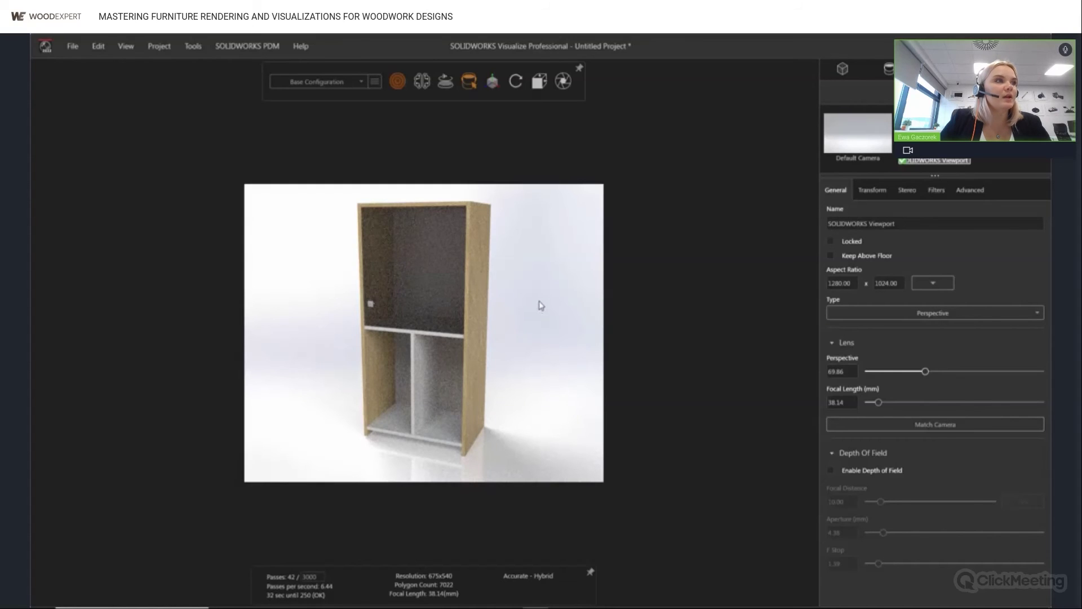
{"action": "left_click_drag", "start_coordinate": [447, 272], "coordinate": [473, 240]}
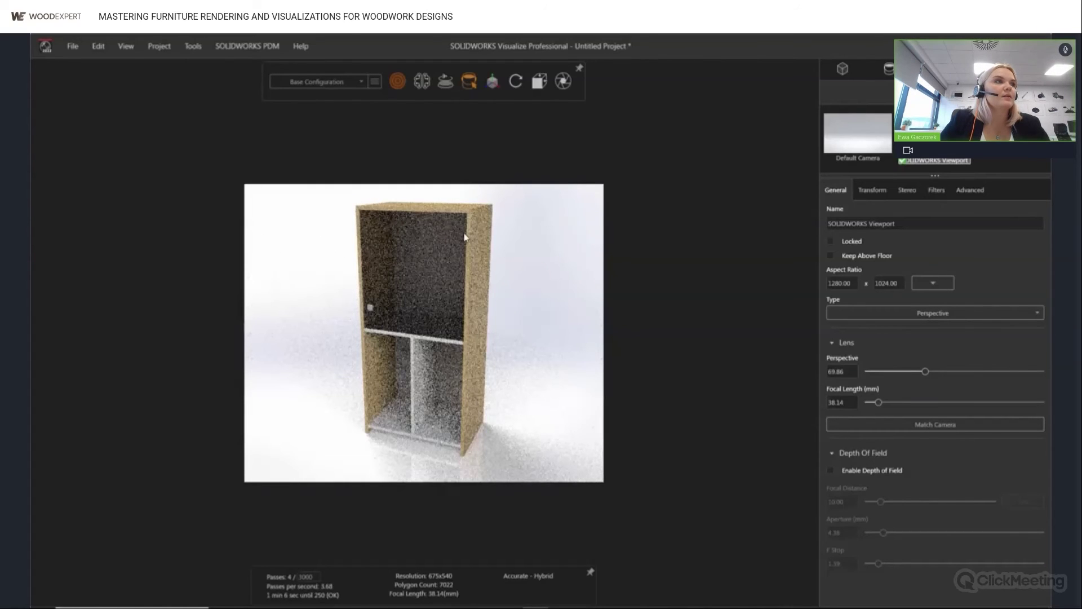
{"action": "mouse_move", "coordinate": [465, 237]}
{"action": "middle_mouse_down"}
{"action": "mouse_move", "coordinate": [450, 286]}
{"action": "mouse_move", "coordinate": [443, 282]}
{"action": "mouse_move", "coordinate": [465, 237]}
{"action": "middle_mouse_up"}
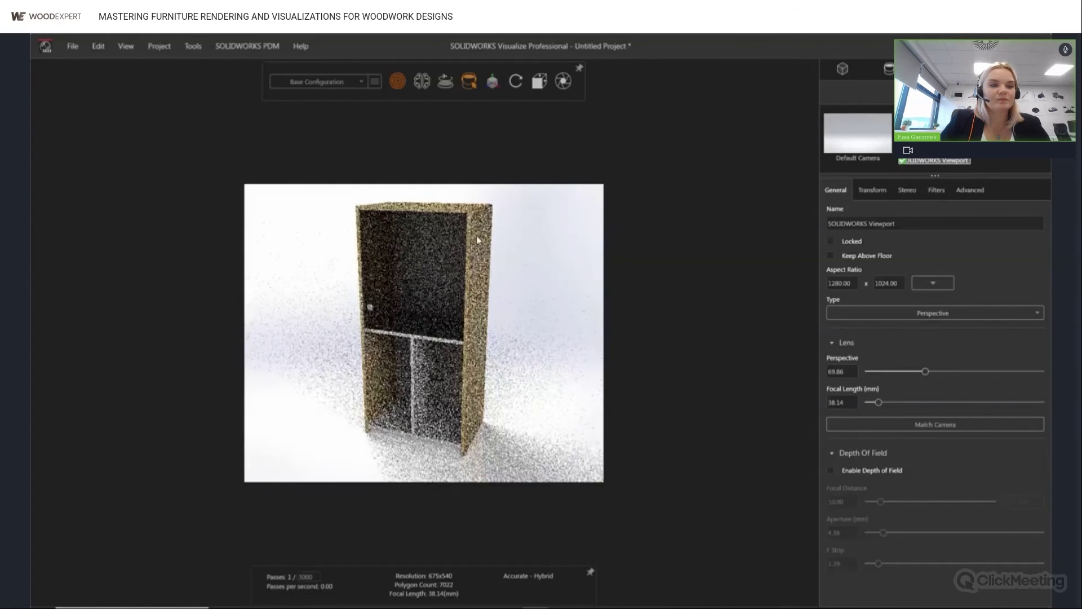
- Try a camera perspective of 68.06 with a reframed view of the cabinet
{"action": "middle_click_drag", "start_coordinate": [424, 299], "coordinate": [396, 333]}
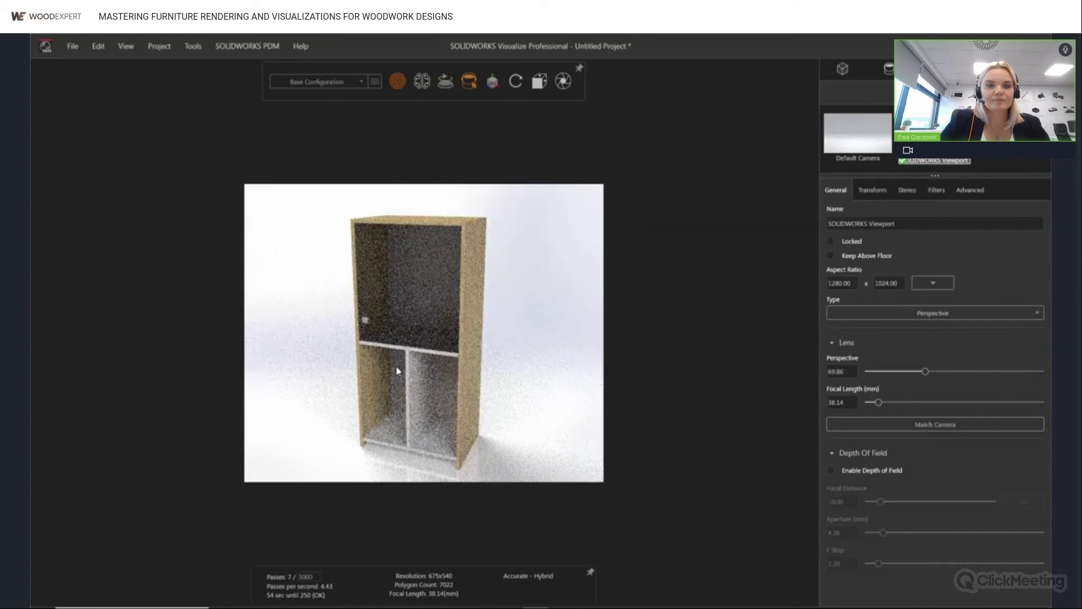
{"action": "left_click_drag", "start_coordinate": [925, 372], "coordinate": [923, 372]}
{"action": "mouse_move", "coordinate": [501, 325]}
{"action": "middle_mouse_down"}
{"action": "mouse_move", "coordinate": [505, 314]}
{"action": "mouse_move", "coordinate": [495, 321]}
{"action": "mouse_move", "coordinate": [504, 333]}
{"action": "middle_mouse_up"}
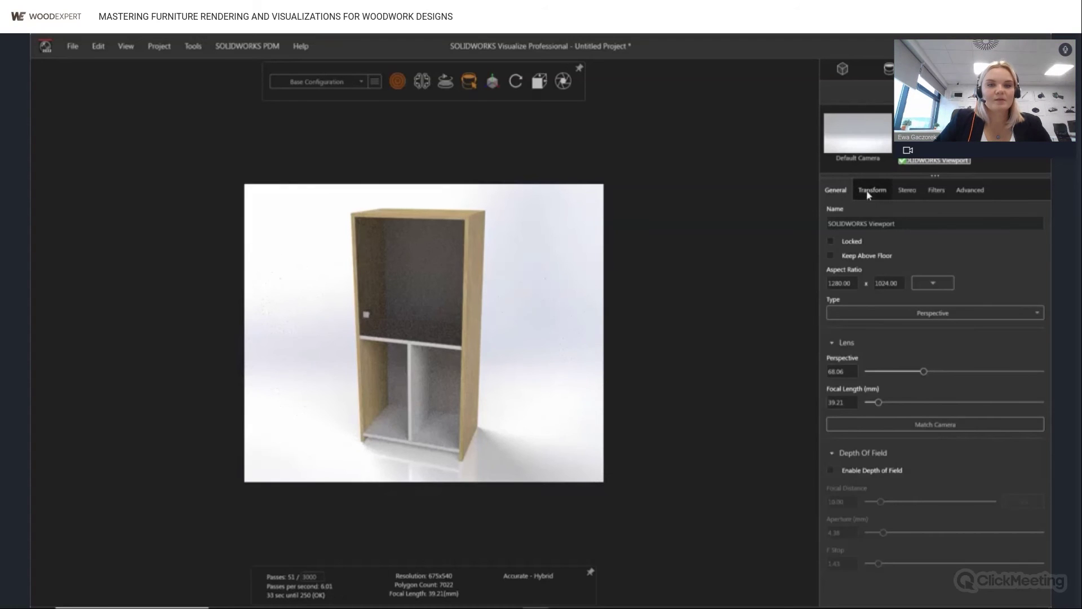
{"action": "middle_click_drag", "start_coordinate": [449, 430], "coordinate": [423, 434]}
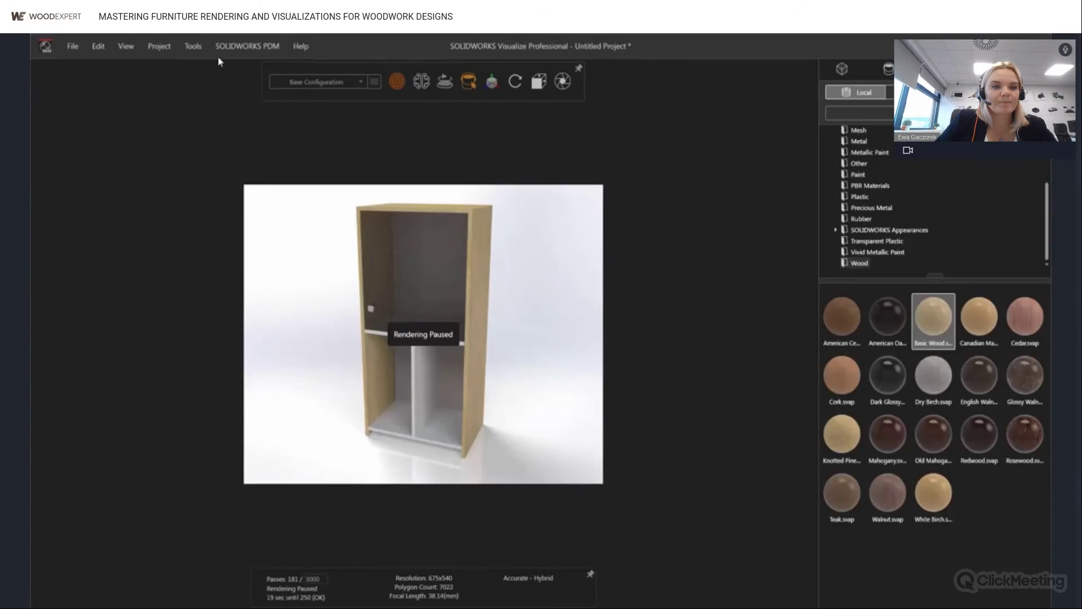
- Open the render output settings and review the output file and resolution options
{"action": "left_click", "coordinate": [200, 51]}
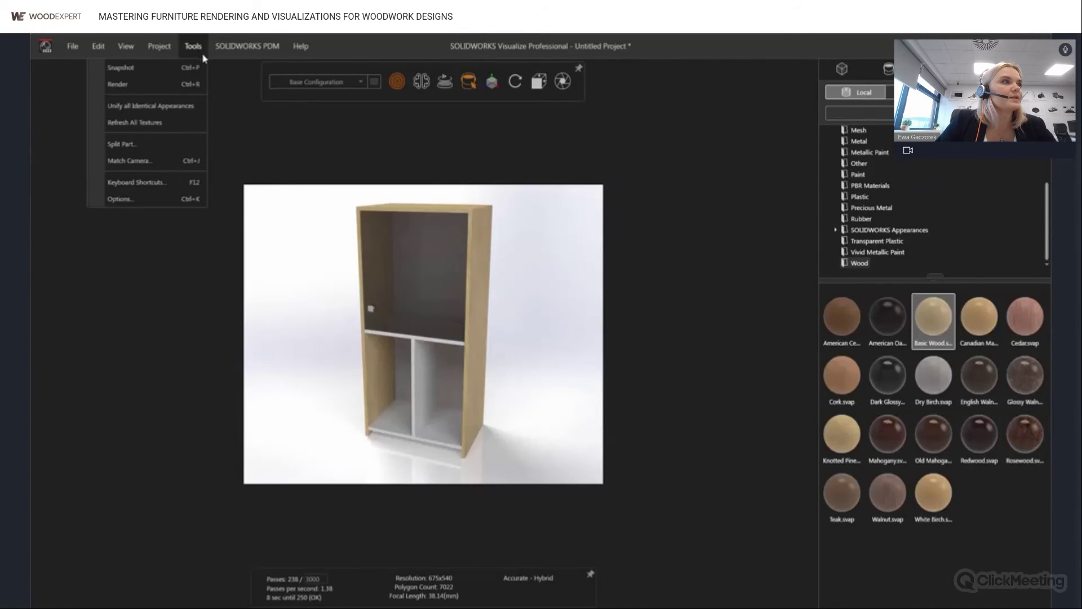
{"action": "left_click", "coordinate": [196, 85]}
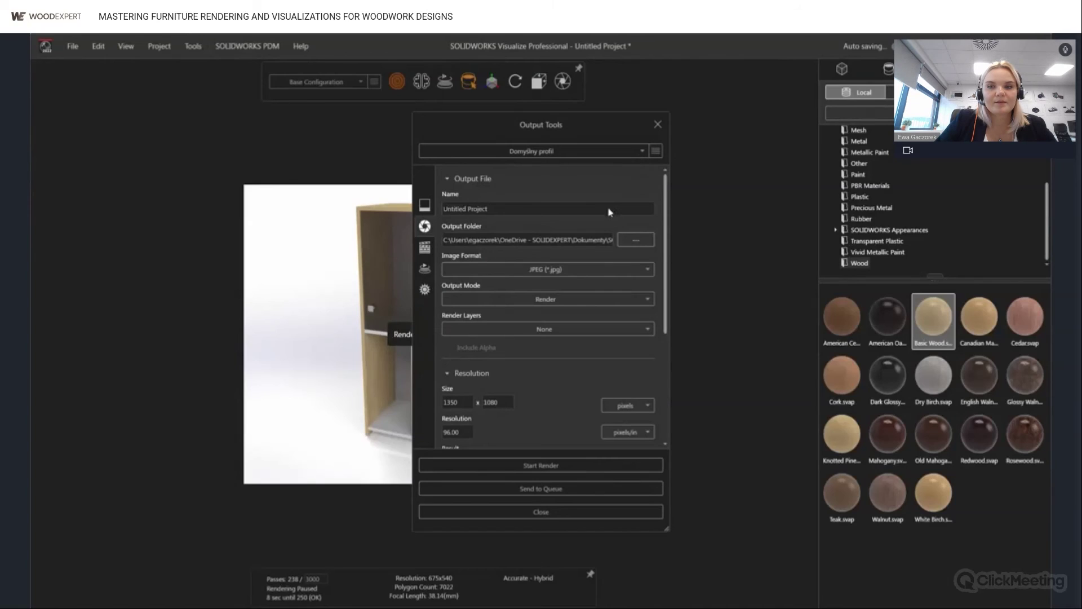
{"action": "left_click", "coordinate": [657, 124]}
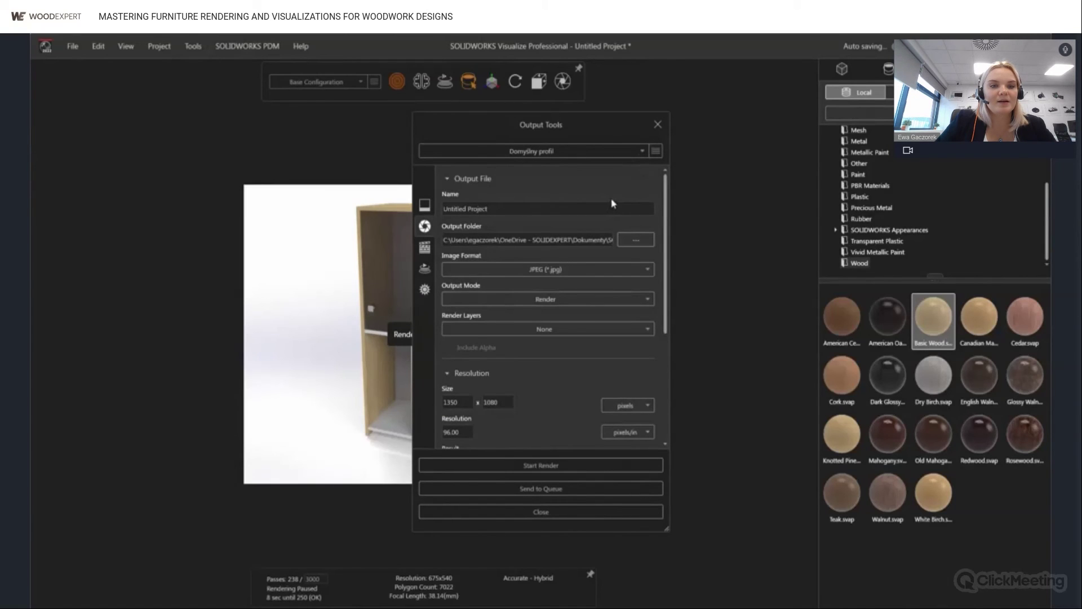
{"action": "scroll", "coordinate": [571, 337], "scroll_direction": "down", "scroll_amount": 2}
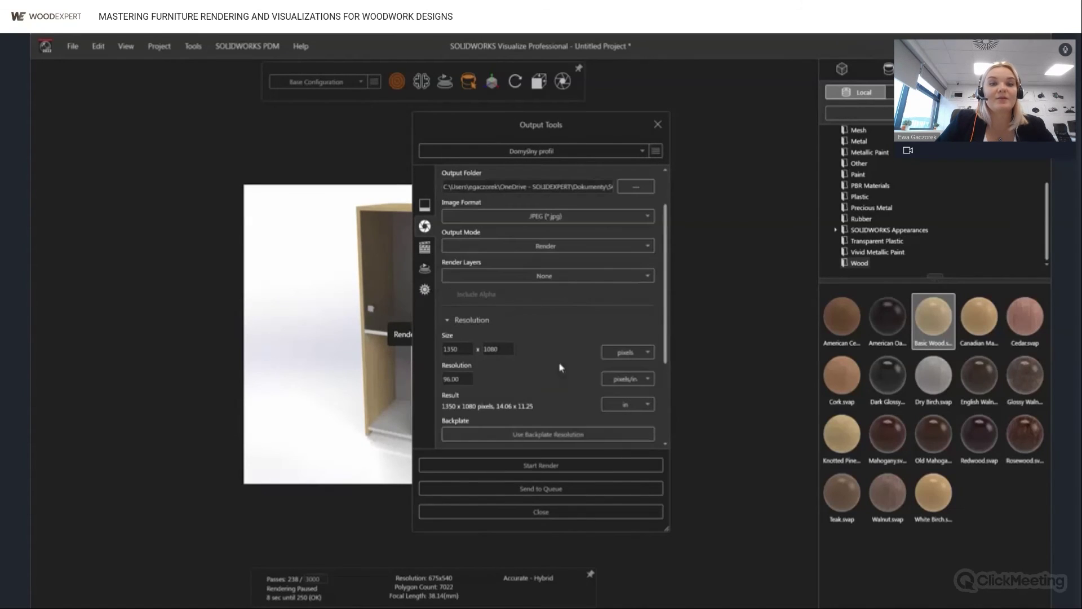
{"action": "scroll", "coordinate": [568, 331], "scroll_direction": "up", "scroll_amount": 2}
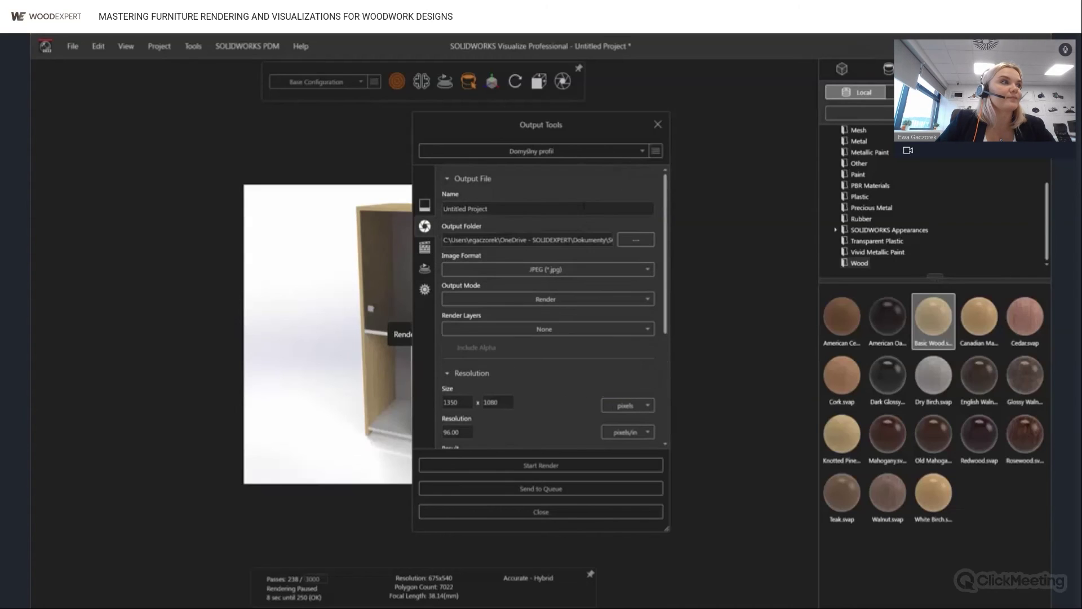
- Examine the available output profiles and image formats for the render
{"action": "left_click", "coordinate": [599, 153]}
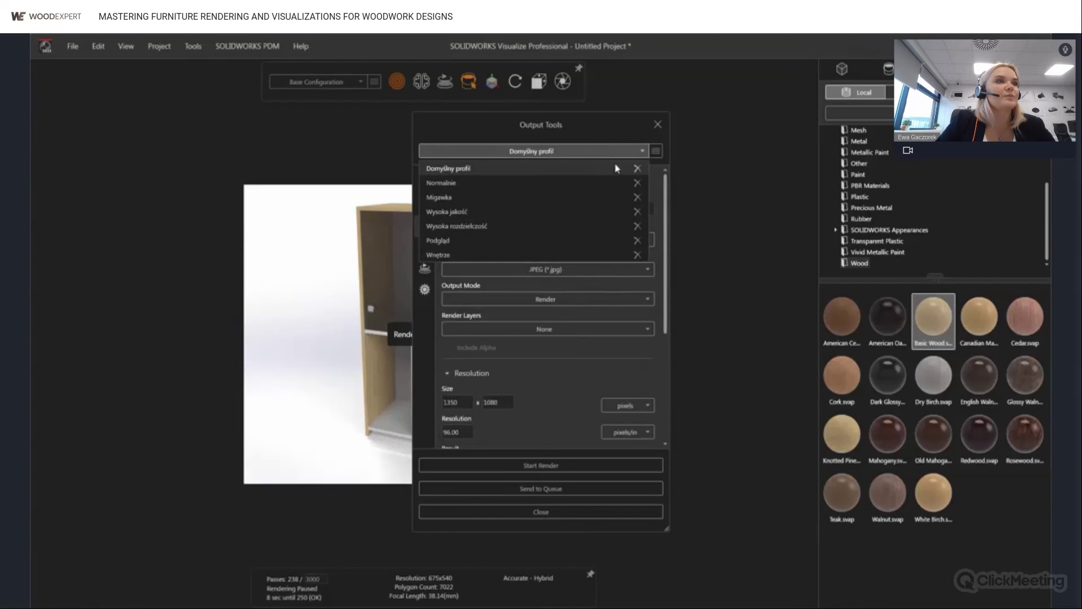
{"action": "left_click", "coordinate": [621, 361]}
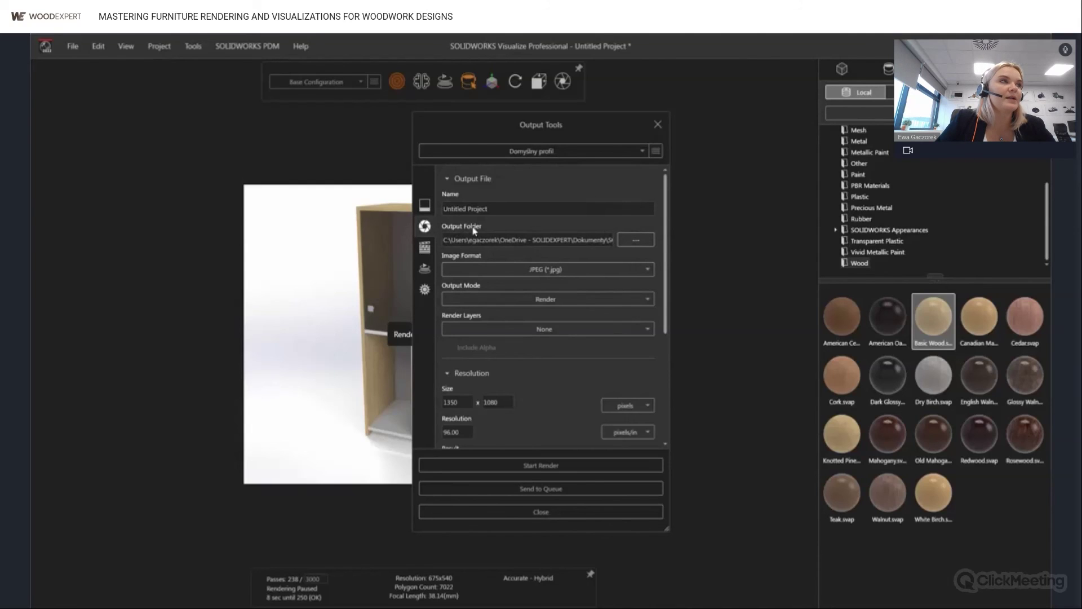
{"action": "left_click", "coordinate": [534, 271]}
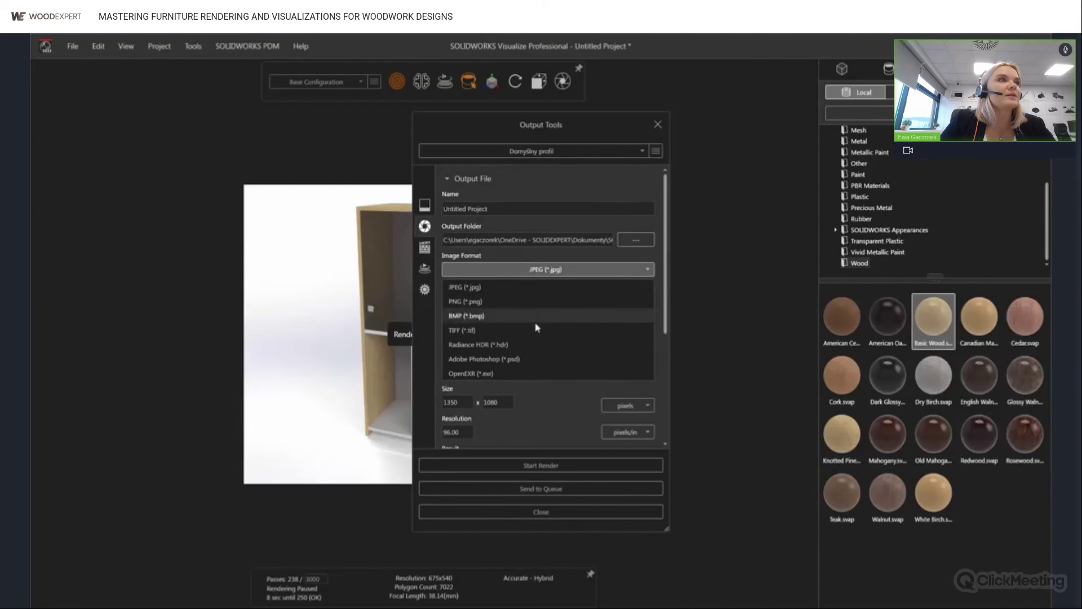
{"action": "left_click", "coordinate": [551, 394]}
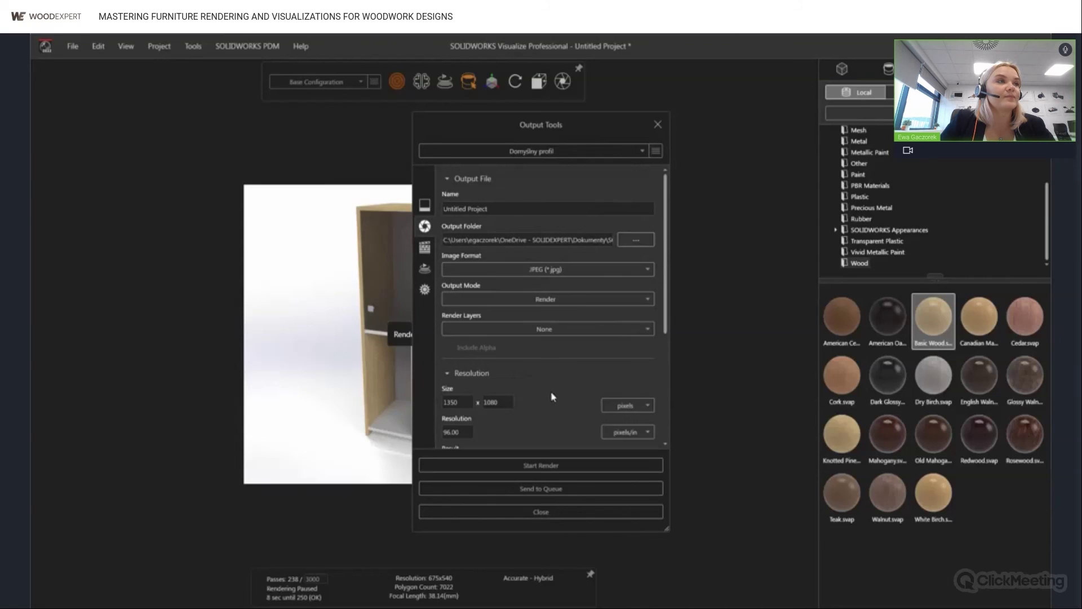
- Examine the available output modes, render layers and image size units for the render output
{"action": "left_click", "coordinate": [585, 299]}
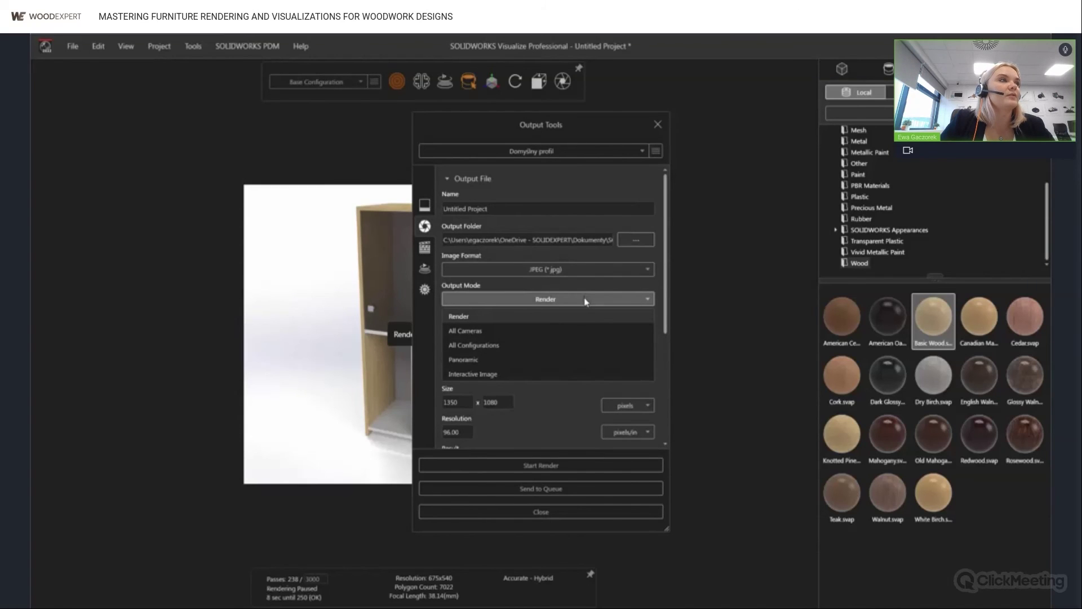
{"action": "left_click", "coordinate": [574, 394]}
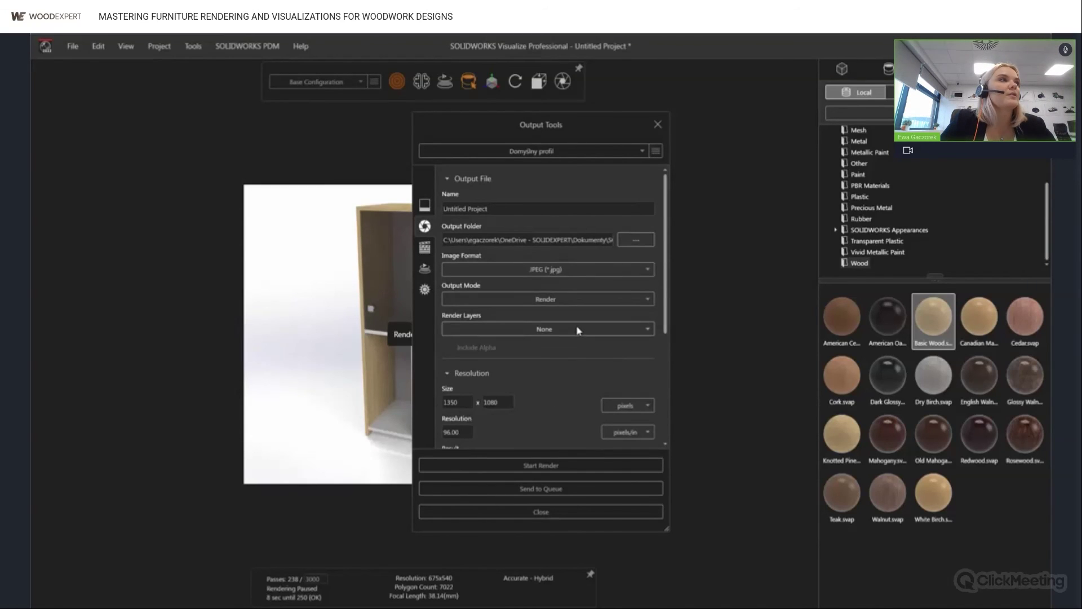
{"action": "left_click", "coordinate": [577, 330]}
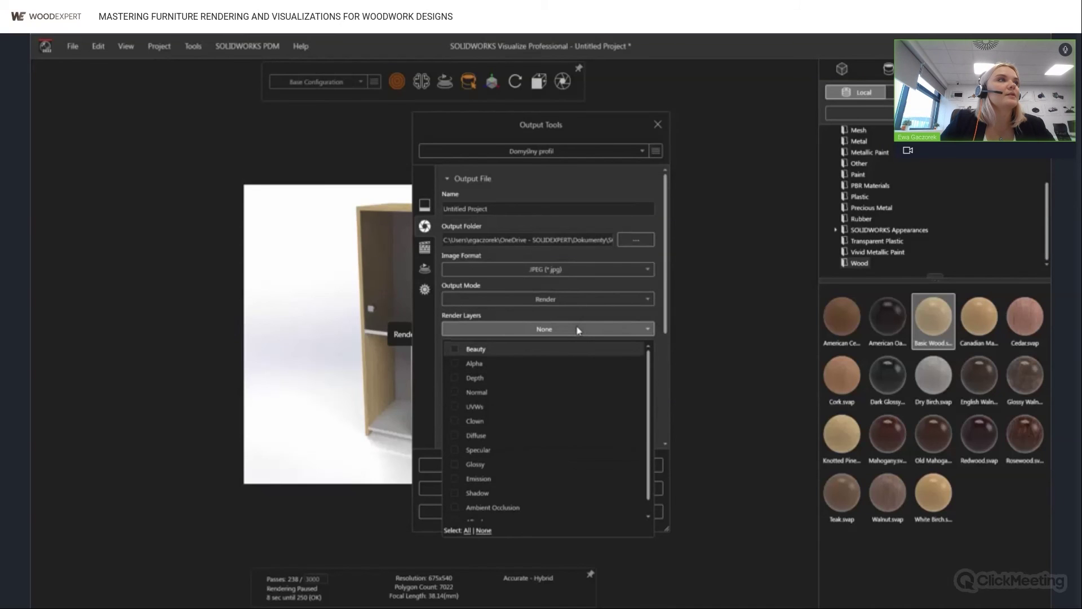
{"action": "left_click", "coordinate": [577, 330]}
{"action": "scroll", "coordinate": [571, 372], "scroll_direction": "down", "scroll_amount": 3}
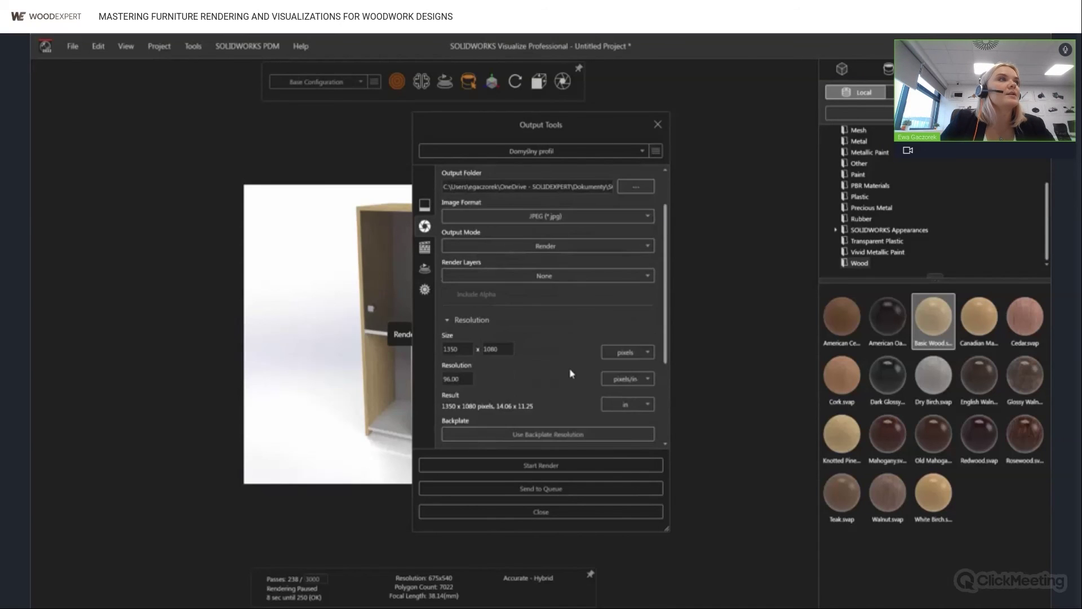
{"action": "scroll", "coordinate": [571, 371], "scroll_direction": "down", "scroll_amount": 1}
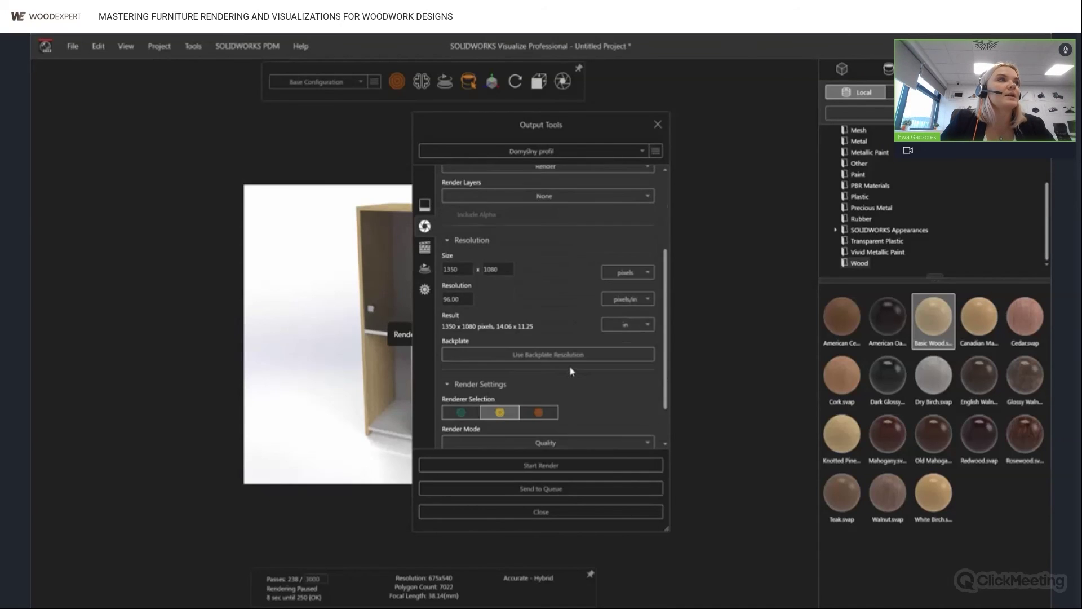
{"action": "left_click", "coordinate": [626, 273]}
{"action": "left_click", "coordinate": [632, 276]}
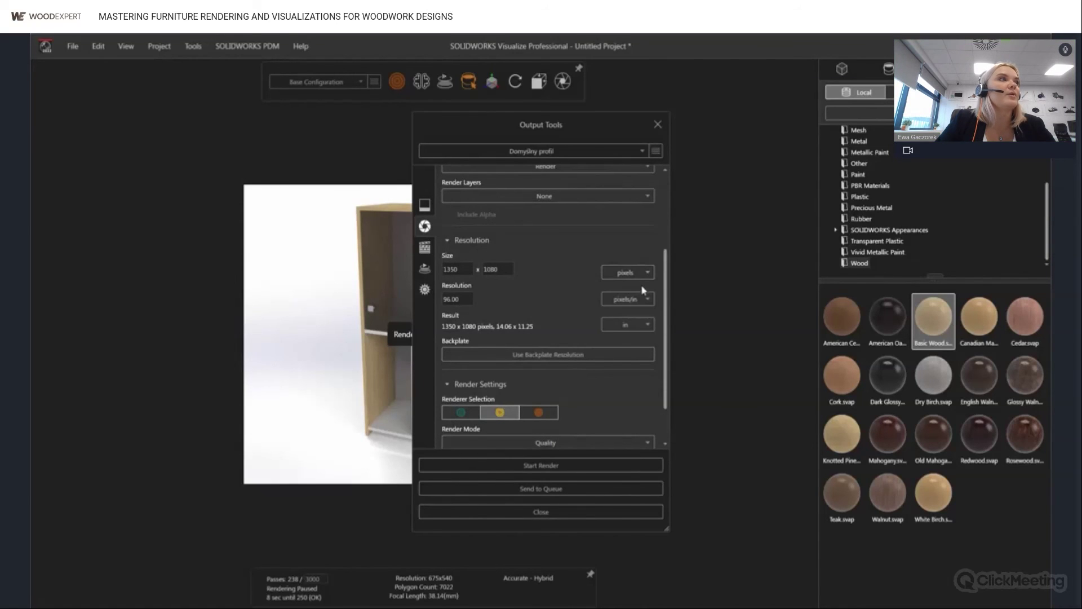
- Compare the renderer choices, select the Accurate renderer, and check the render mode and denoiser options
{"action": "scroll", "coordinate": [632, 349], "scroll_direction": "down", "scroll_amount": 1}
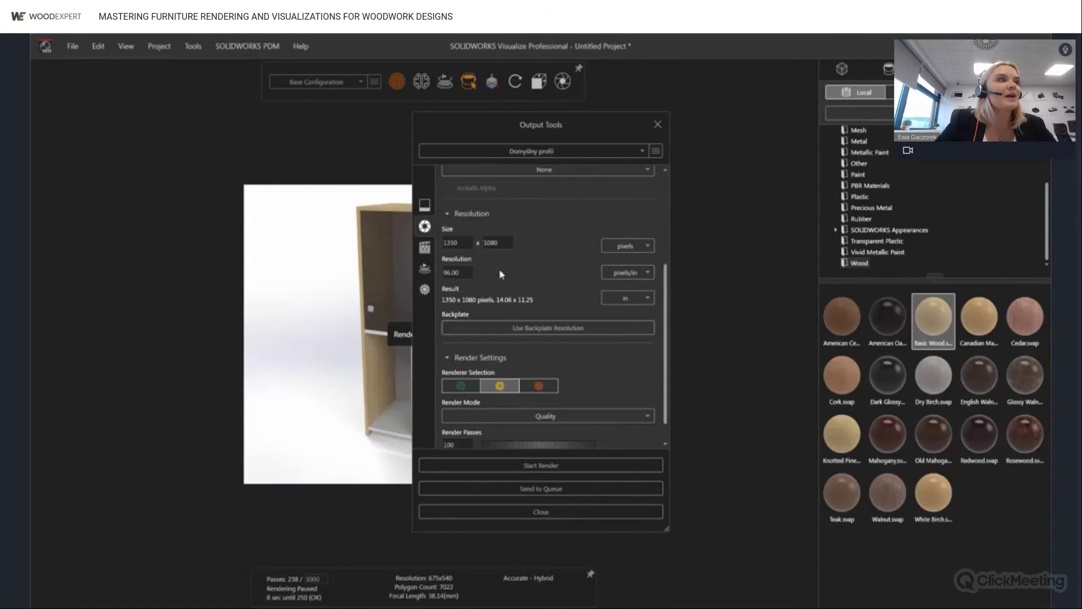
{"action": "scroll", "coordinate": [565, 309], "scroll_direction": "down", "scroll_amount": 1}
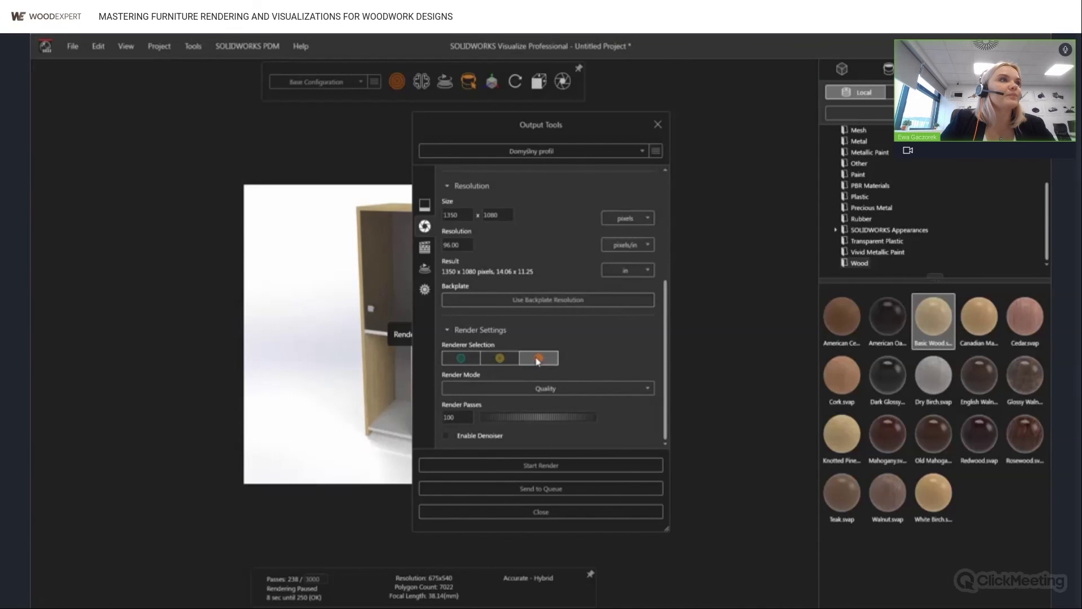
{"action": "left_click", "coordinate": [471, 360]}
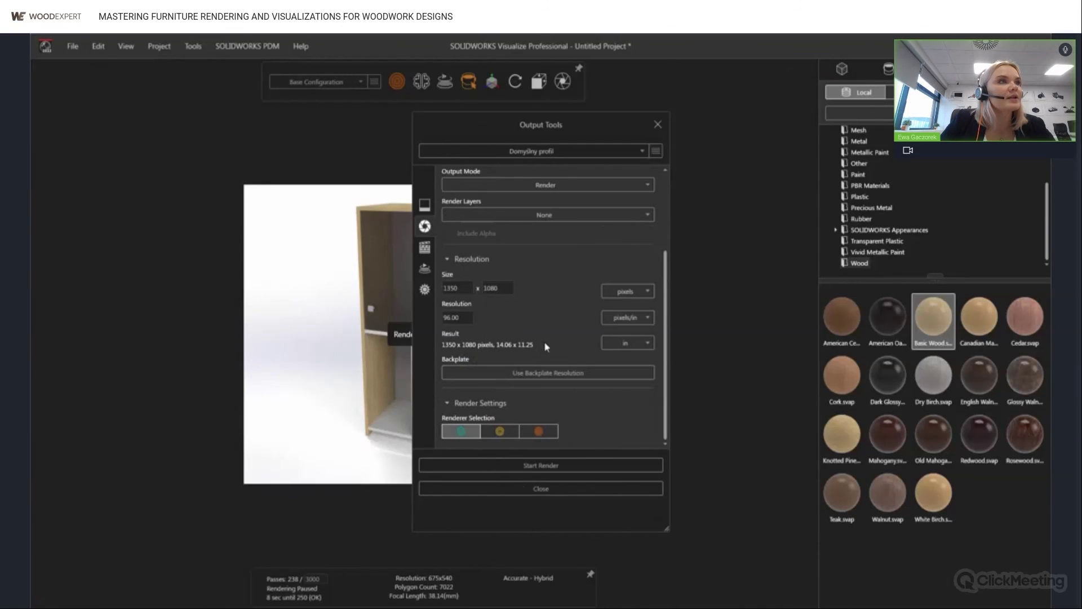
{"action": "left_click", "coordinate": [540, 432]}
{"action": "scroll", "coordinate": [557, 383], "scroll_direction": "down", "scroll_amount": 2}
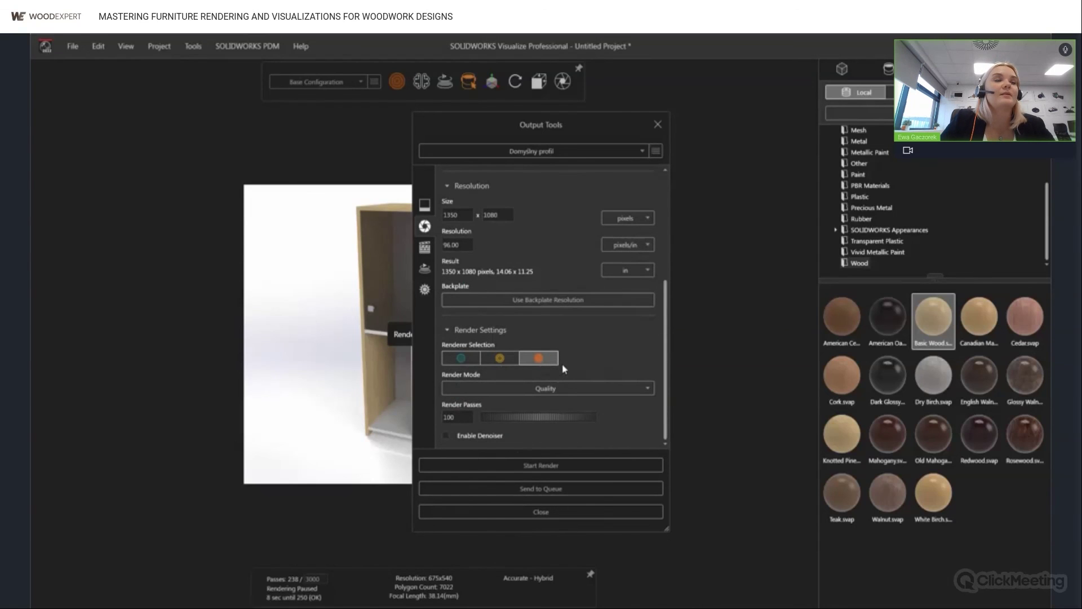
{"action": "left_click", "coordinate": [567, 388]}
{"action": "left_click", "coordinate": [567, 390]}
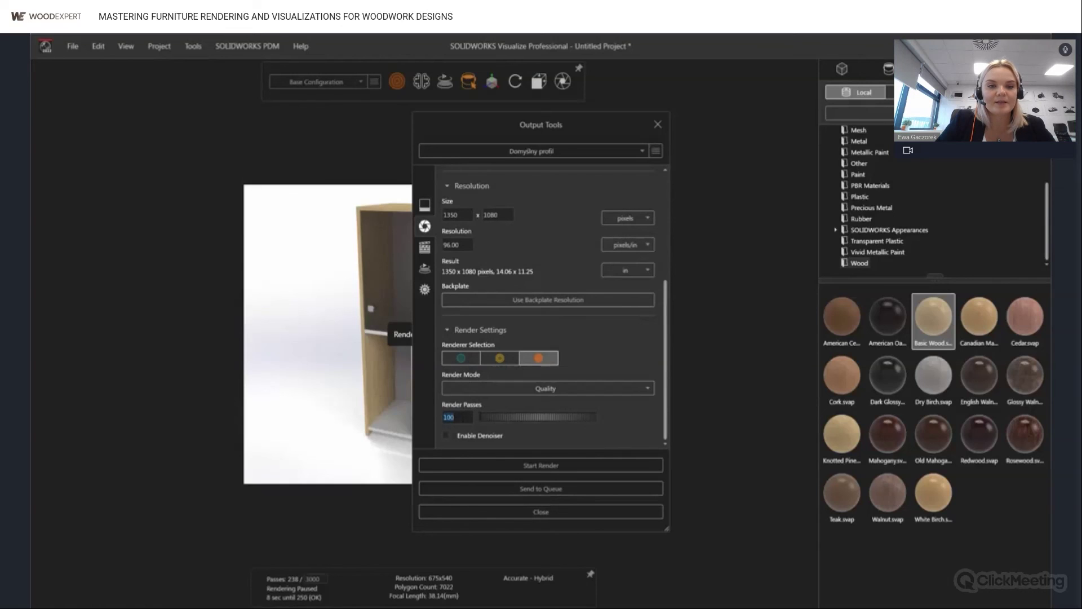
{"action": "left_click", "coordinate": [446, 435]}
- Apply the "Wysoka jakość" output profile, keep the size unit in pixels, and start the render
{"action": "left_click", "coordinate": [625, 149]}
{"action": "left_click", "coordinate": [542, 214]}
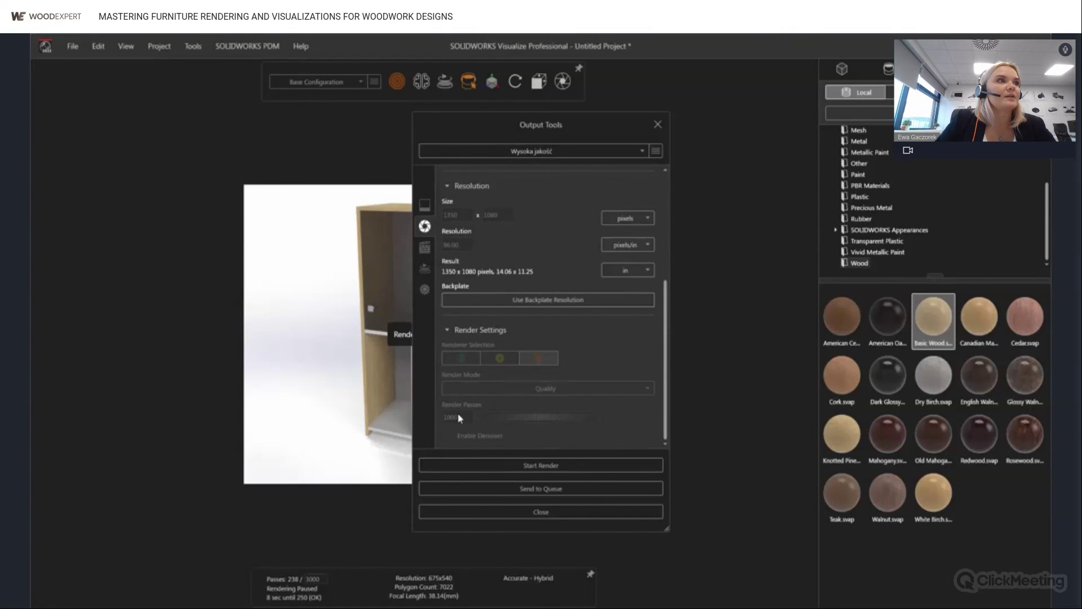
{"action": "left_click", "coordinate": [651, 219]}
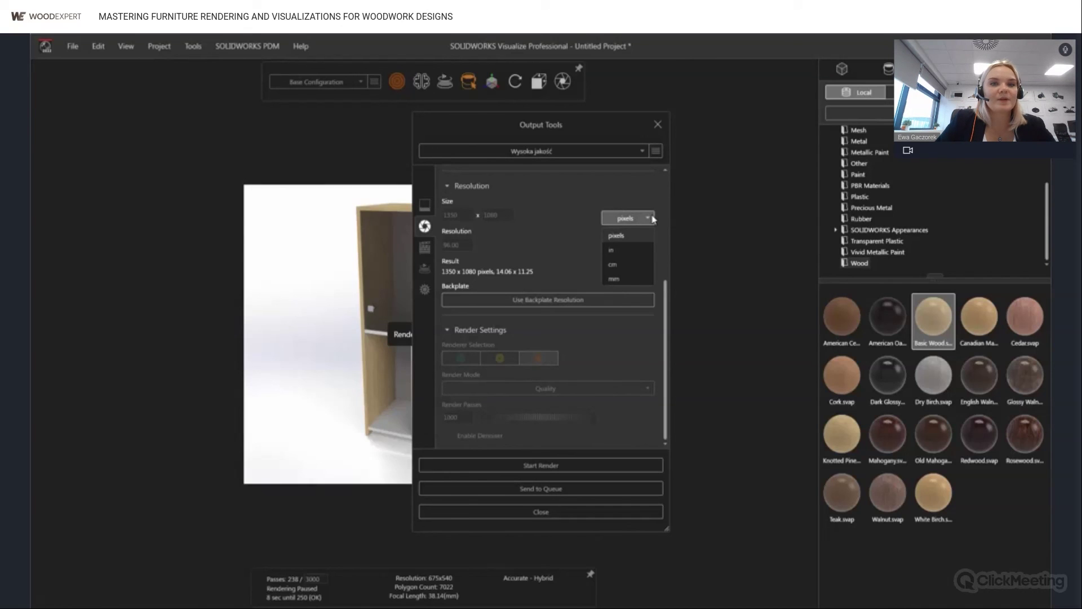
{"action": "left_click", "coordinate": [651, 219]}
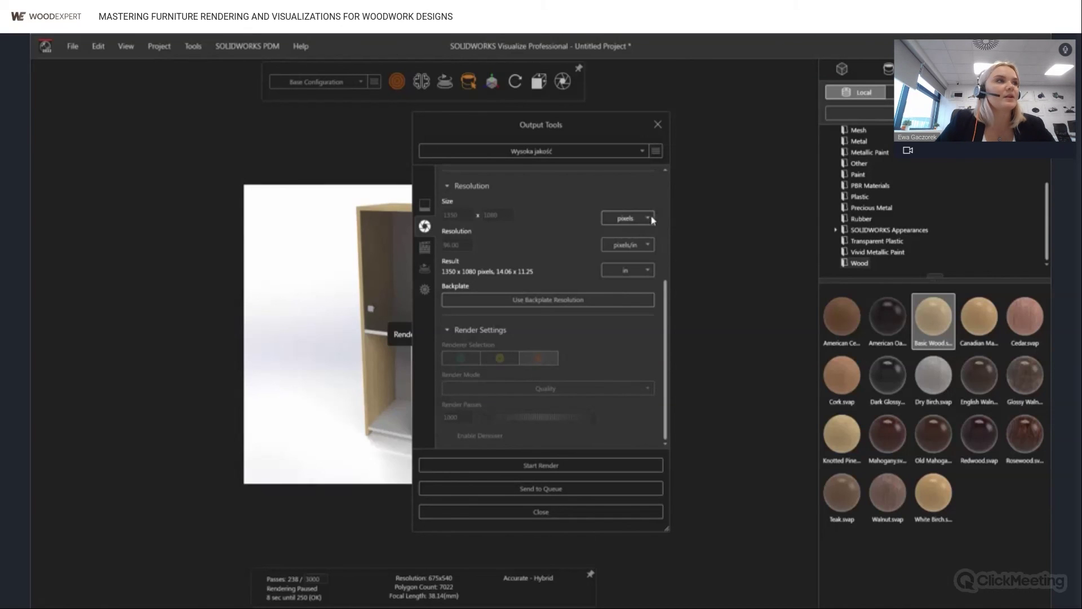
{"action": "left_click", "coordinate": [596, 465]}
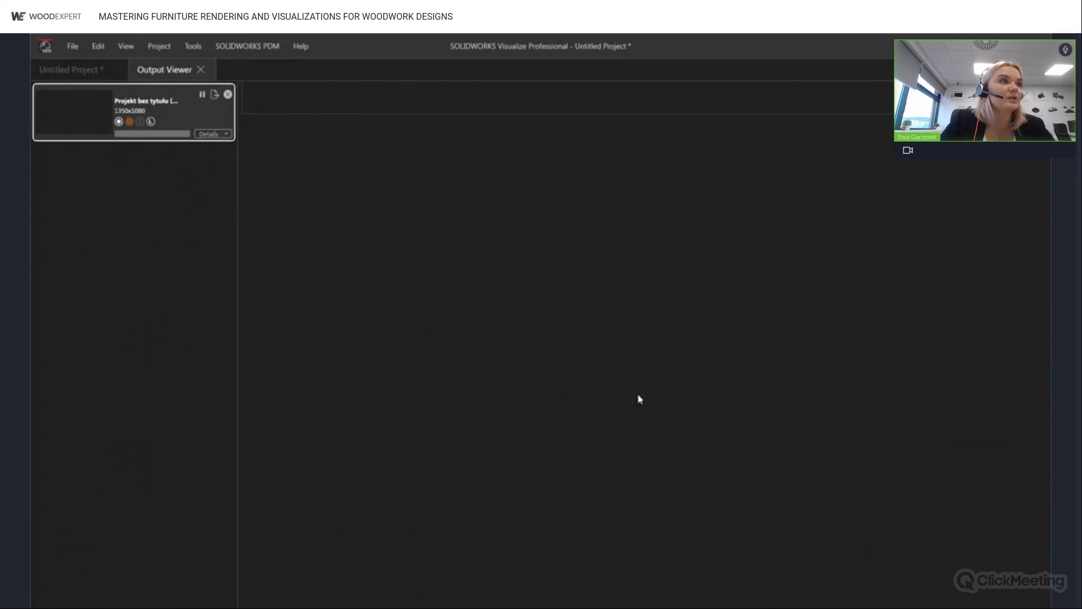